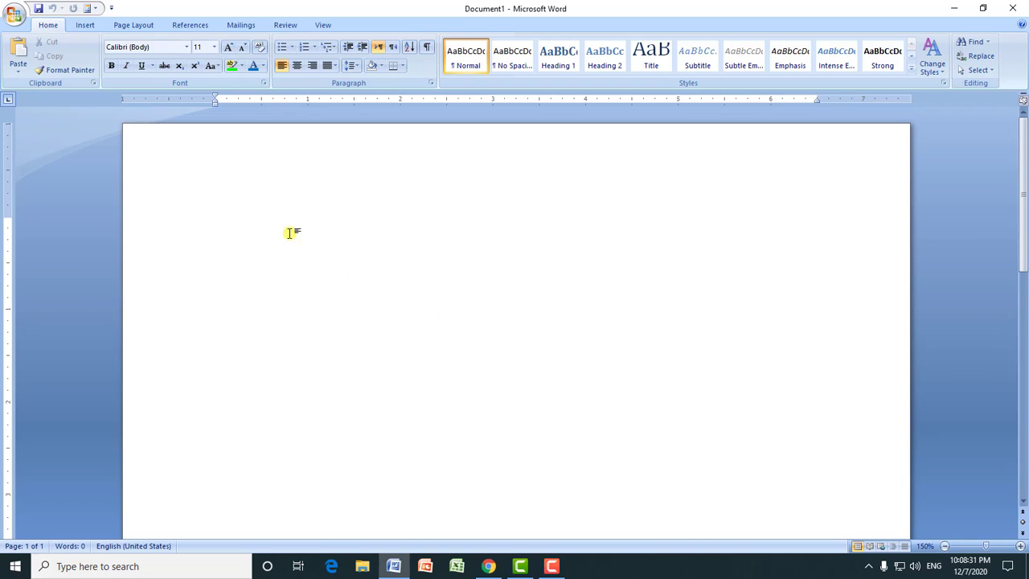
Insert the Mod Quote circular pull-quote text box from the Insert tab's Text Box gallery.
left_click(86, 26)
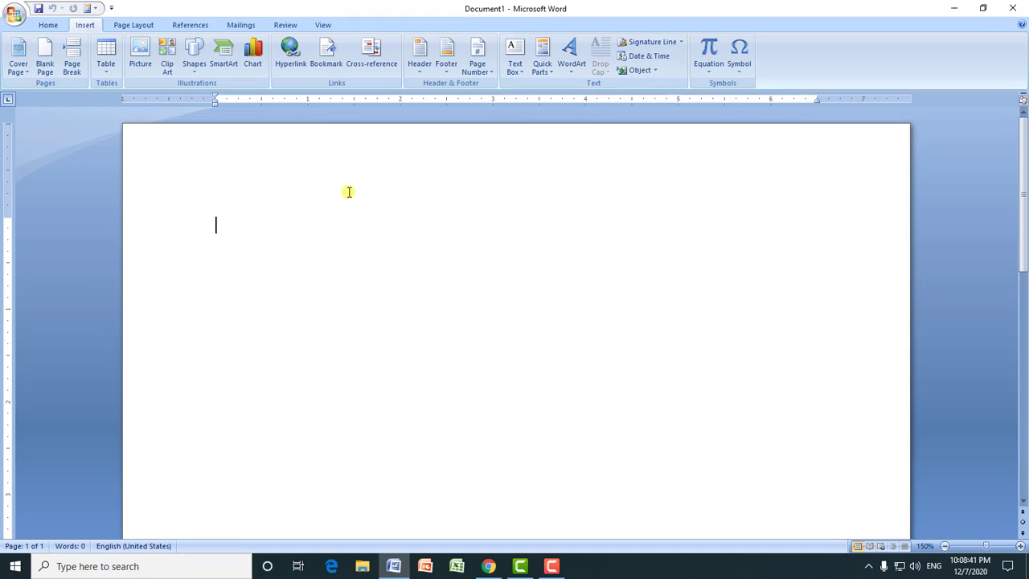
left_click(515, 64)
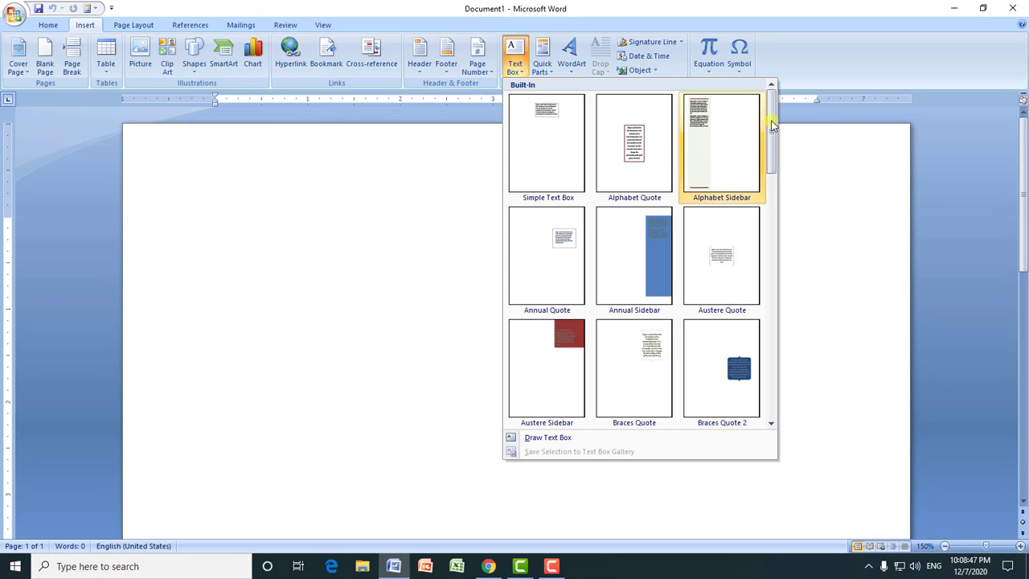
mouse_move(772, 121)
left_mouse_down()
mouse_move(771, 333)
mouse_move(768, 234)
left_mouse_up()
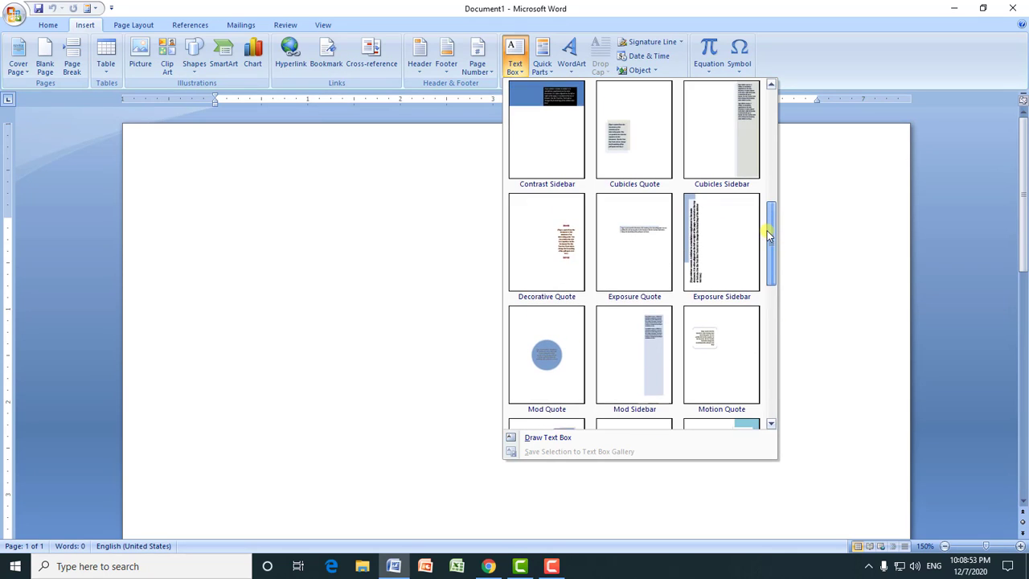
left_click_drag(768, 235, 767, 238)
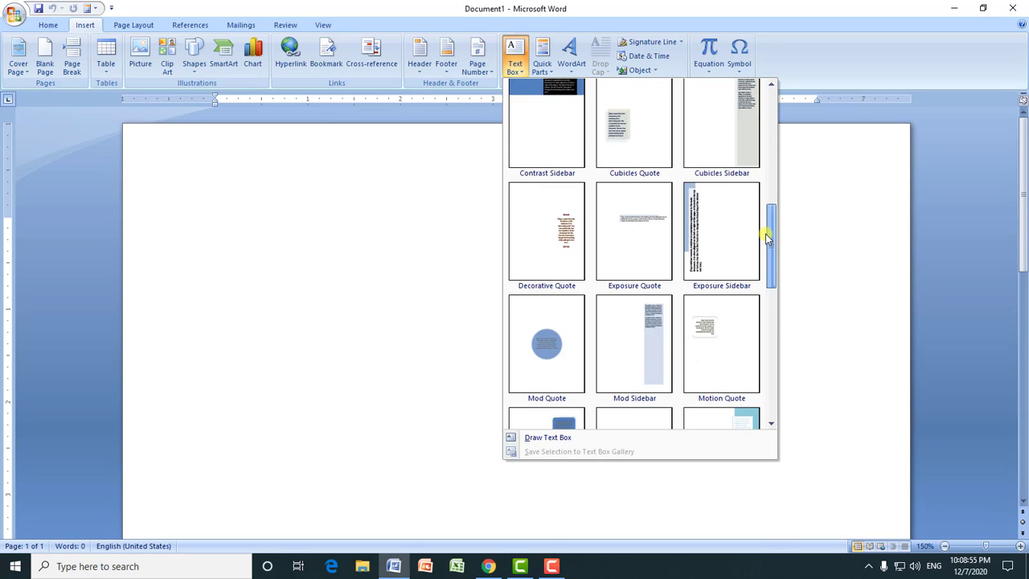
left_click(547, 344)
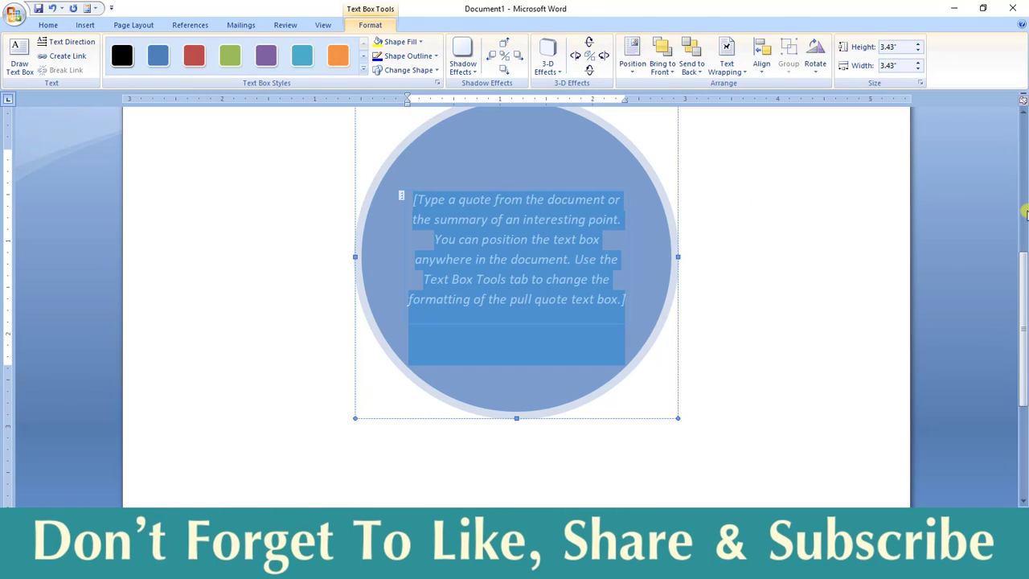
Apply a light blue text box style and cycle the text direction back to horizontal.
scroll(515, 200, "up", 2)
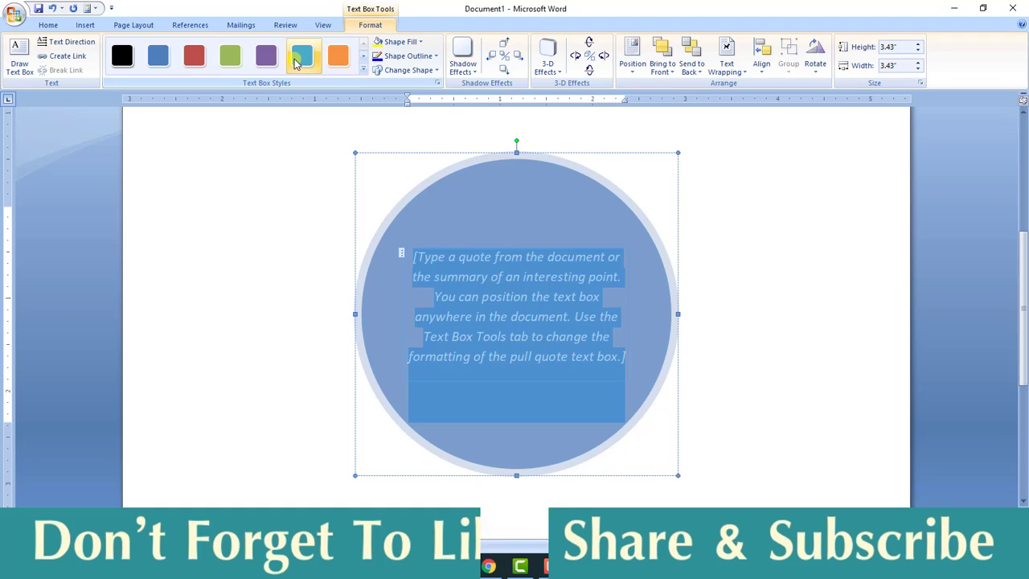
left_click(362, 71)
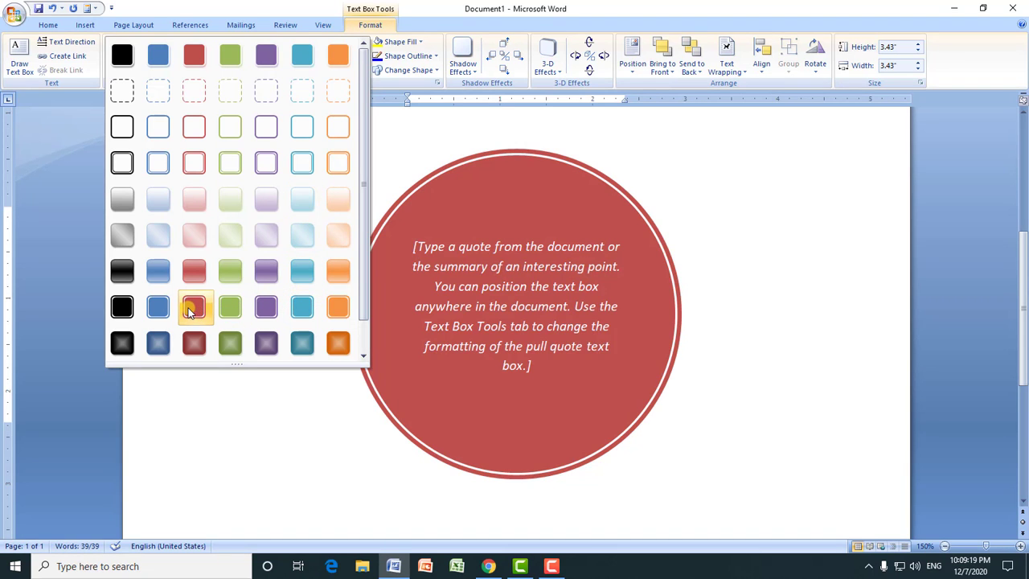
left_click(299, 307)
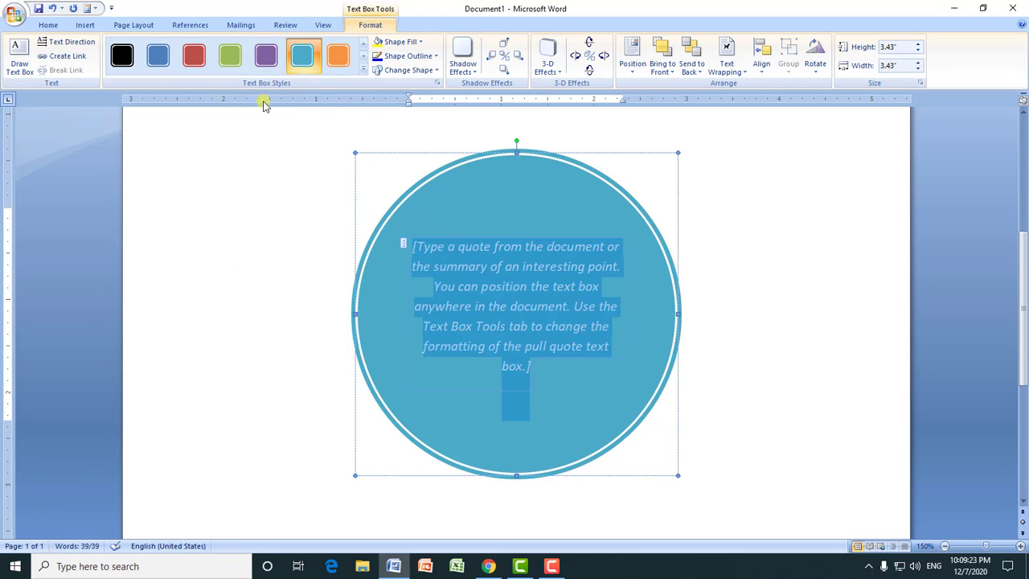
left_click(66, 47)
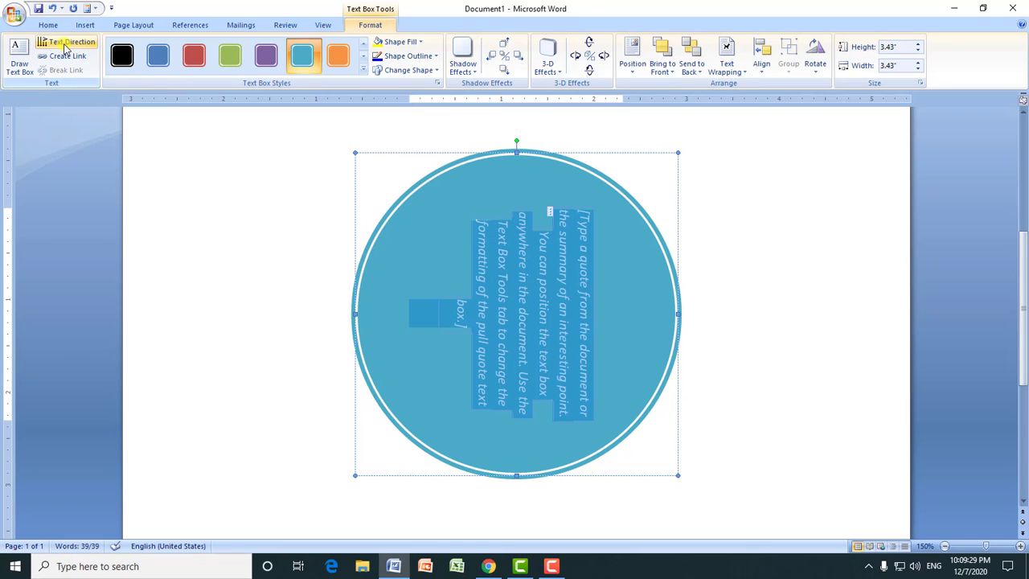
left_click(66, 46)
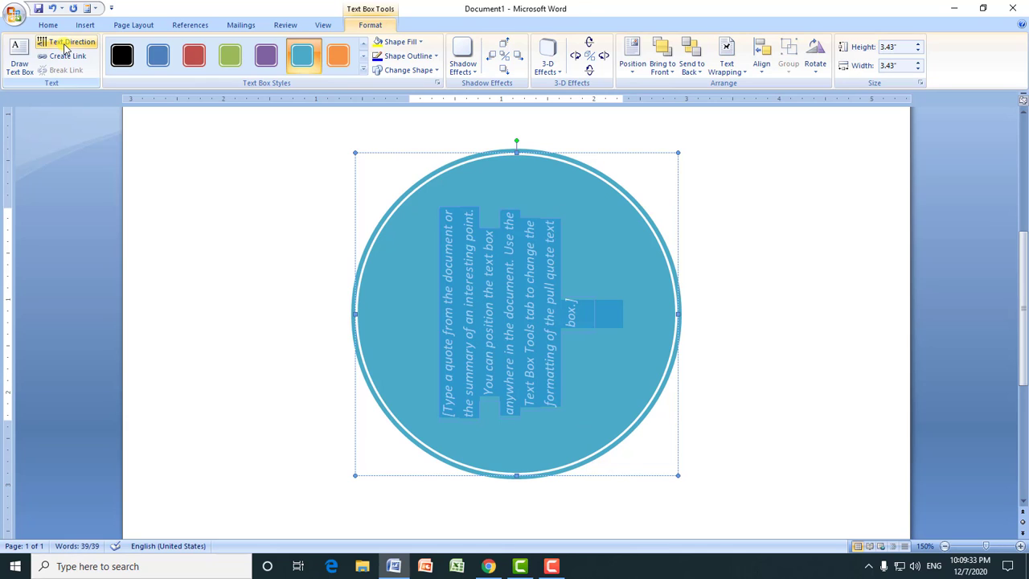
left_click(66, 47)
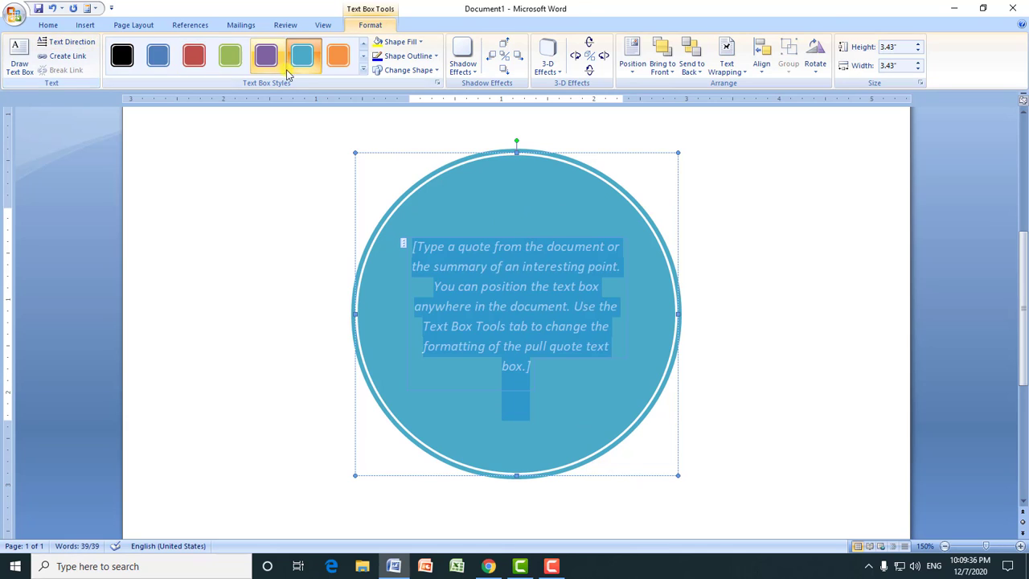
Fill the circle with Dark Red and give it a blue outline.
left_click(421, 45)
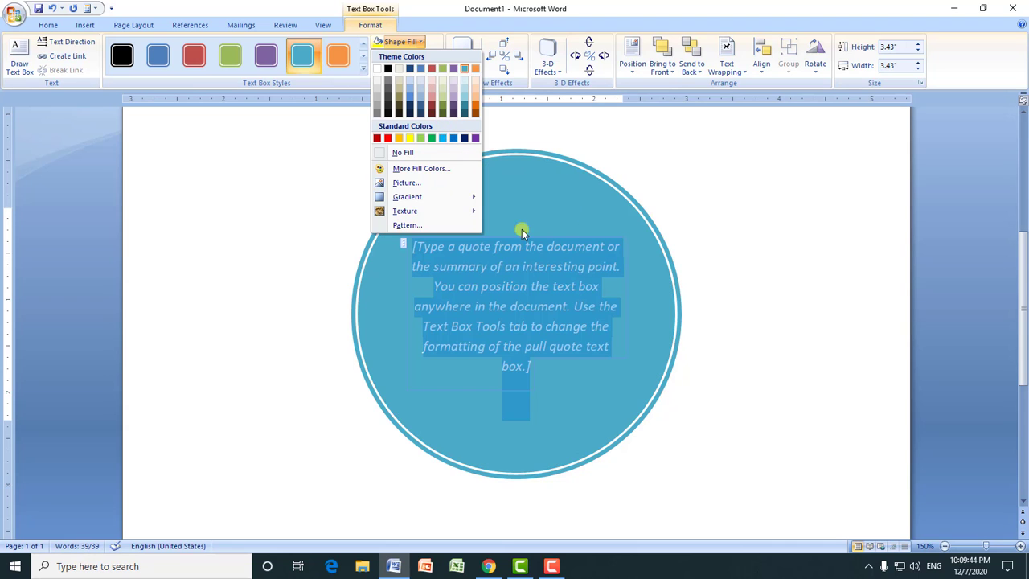
left_click(384, 138)
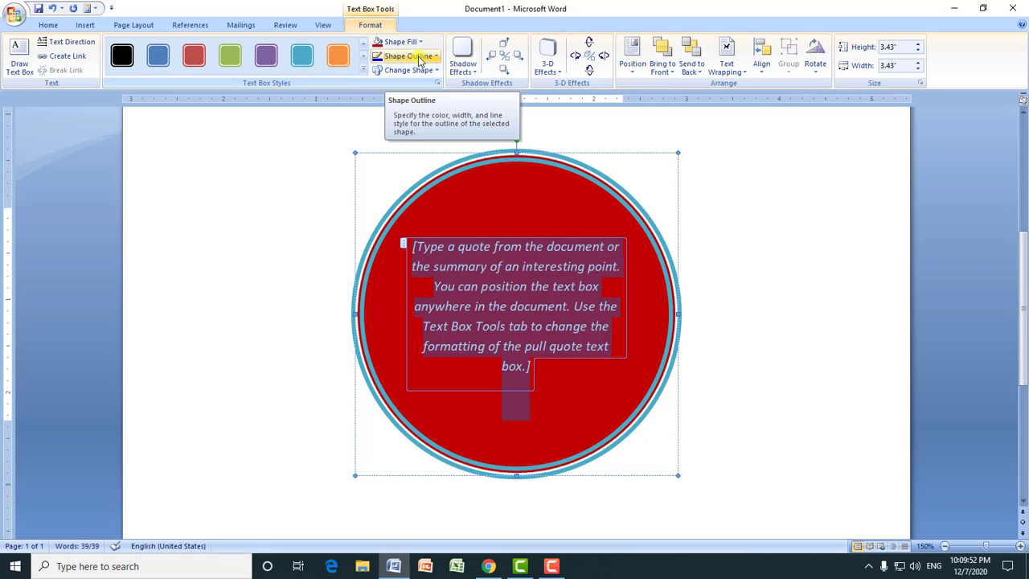
left_click(437, 56)
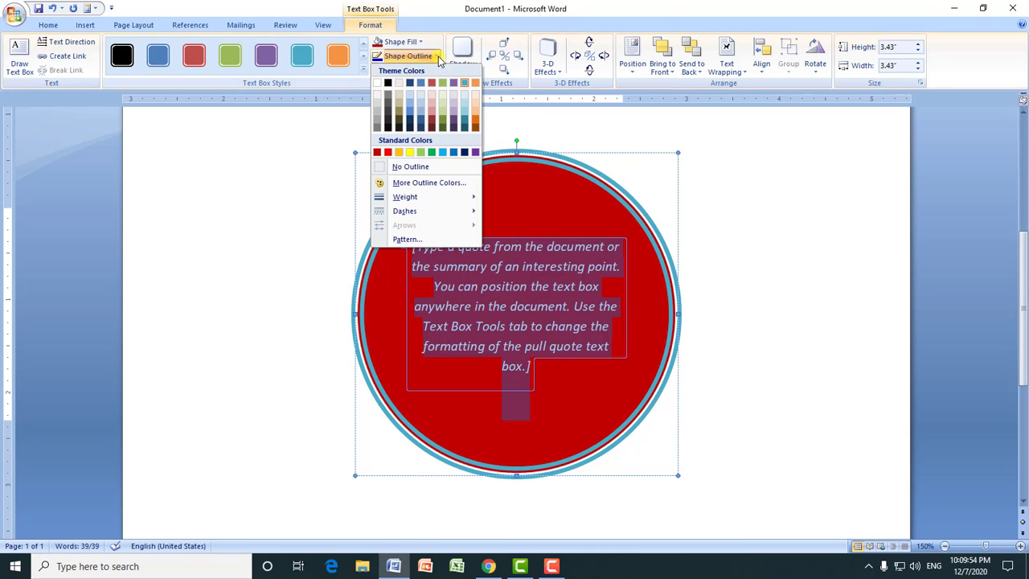
left_click(450, 152)
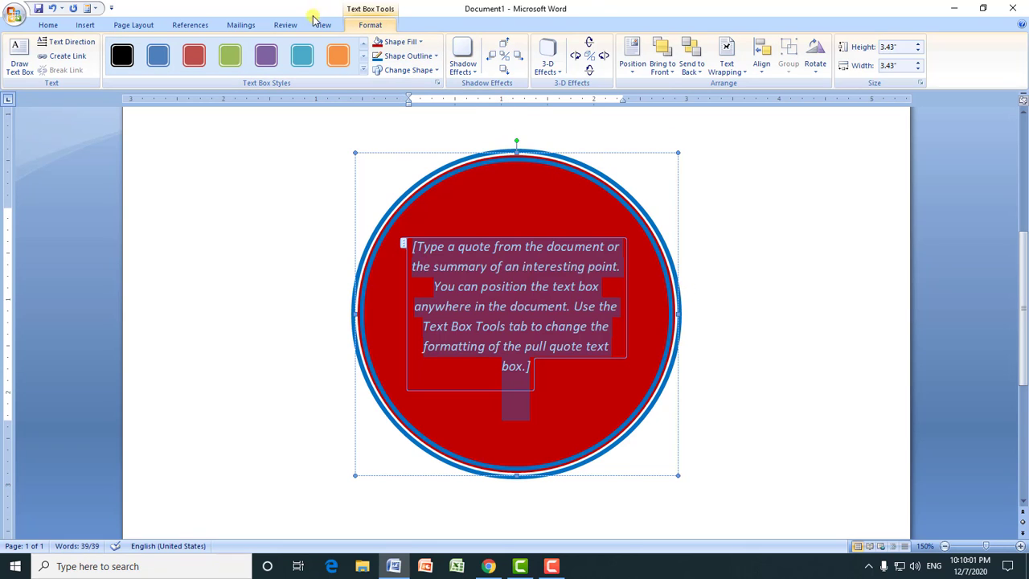
left_click(436, 71)
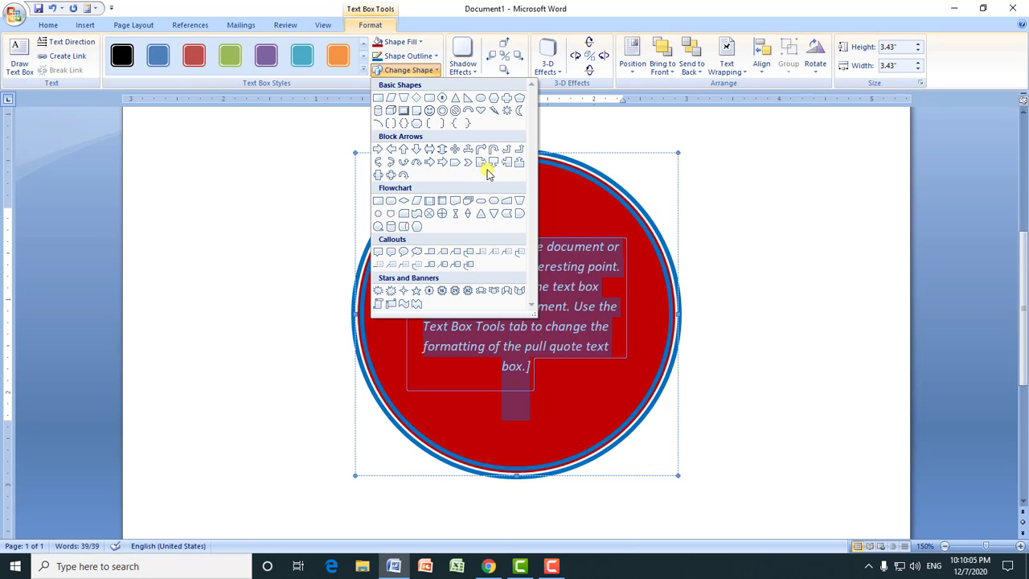
Make the quote a Flowchart Stored Data shape with a light blue perspective shadow, nudged up and right.
left_click(505, 214)
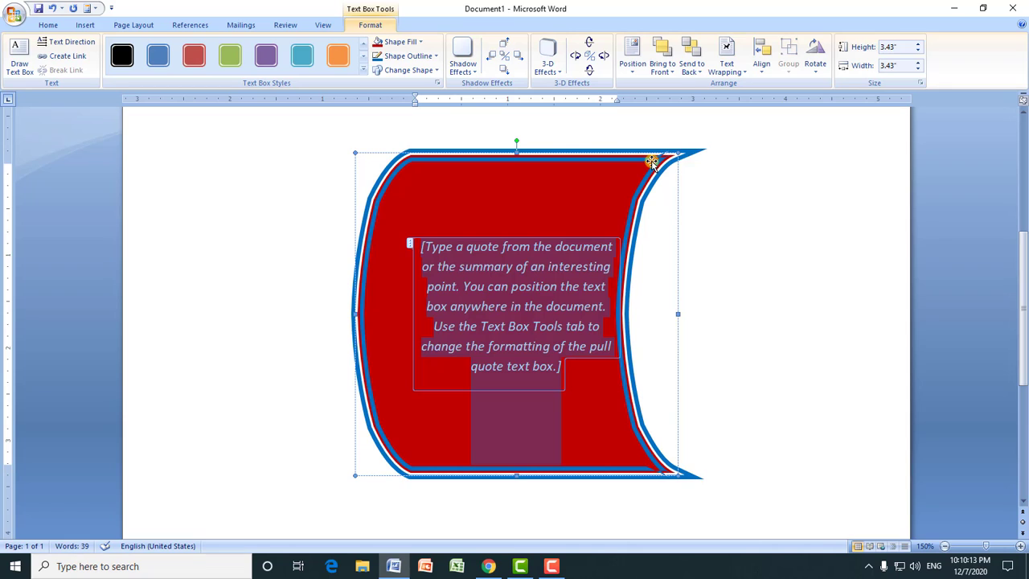
left_click(476, 74)
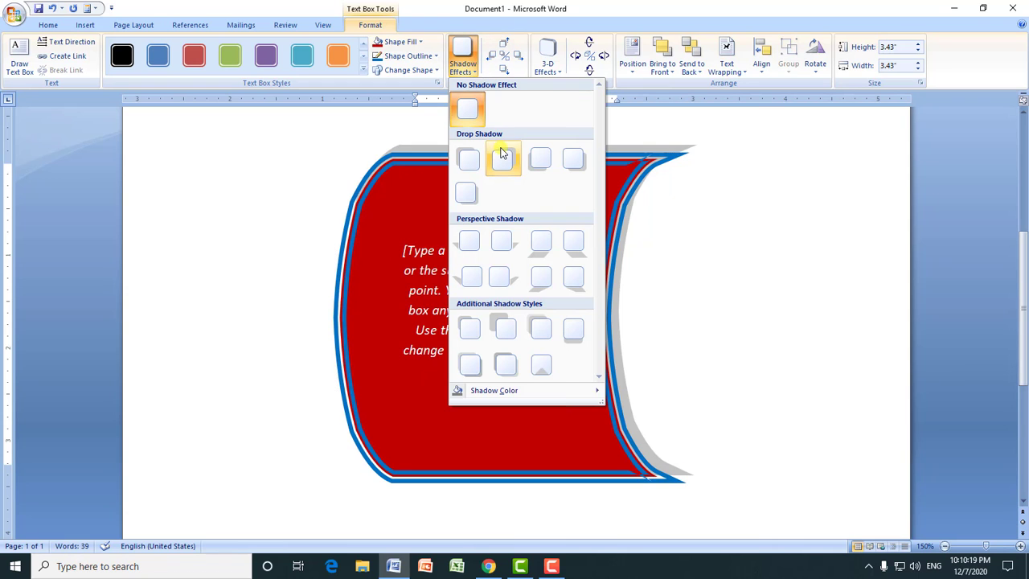
left_click(505, 247)
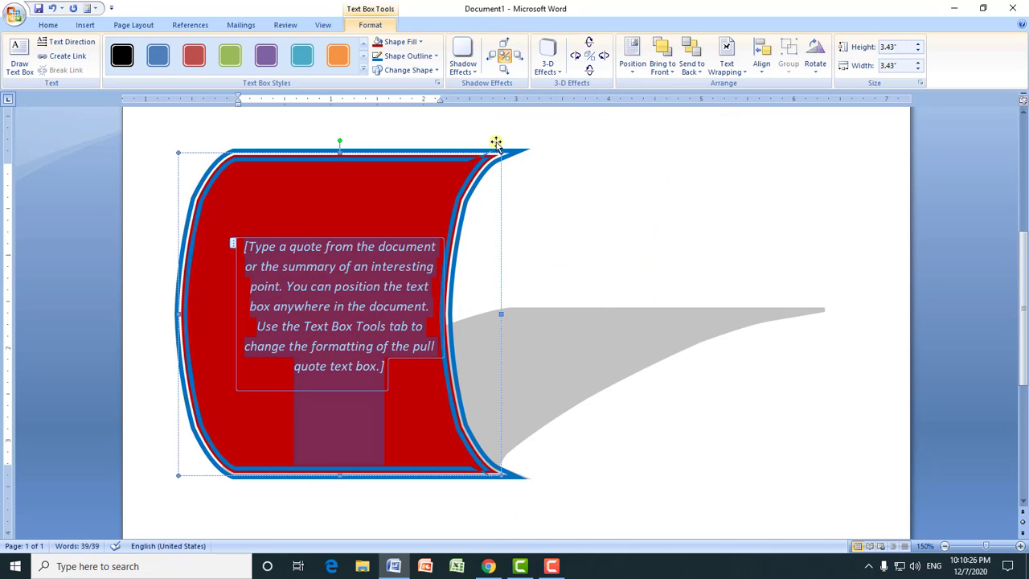
left_click(503, 48)
left_click(517, 57)
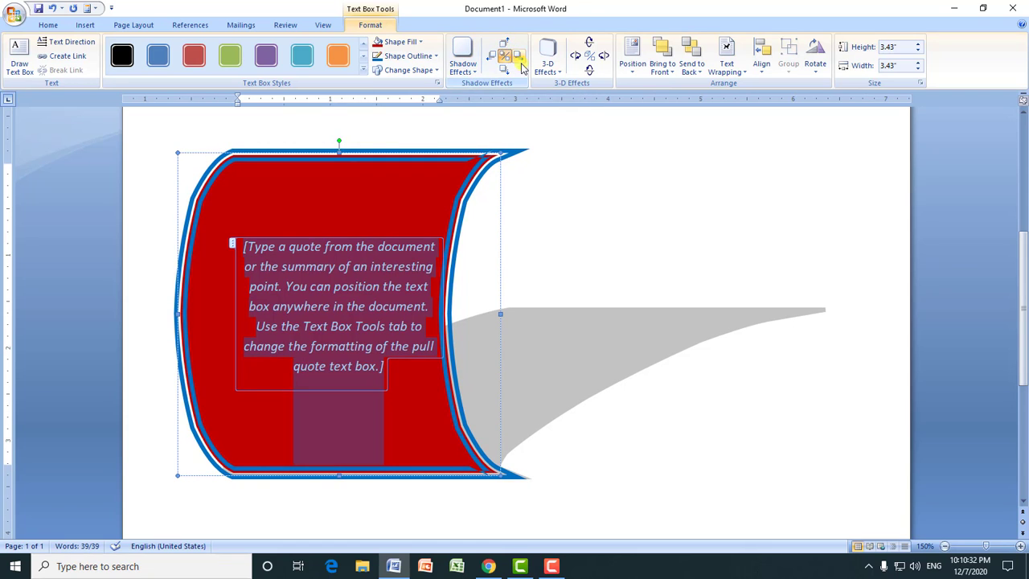
left_click(472, 72)
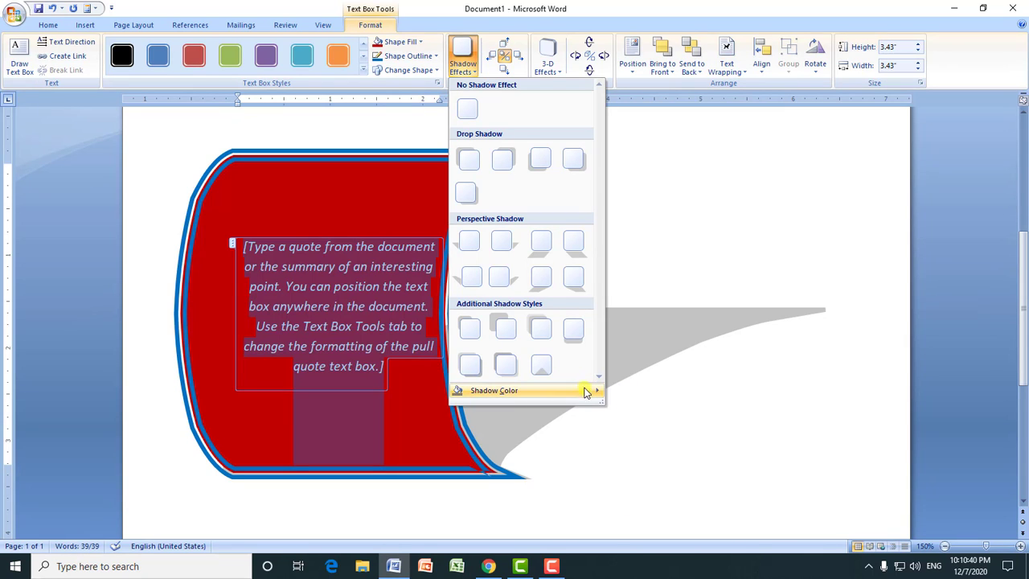
mouse_move(493, 391)
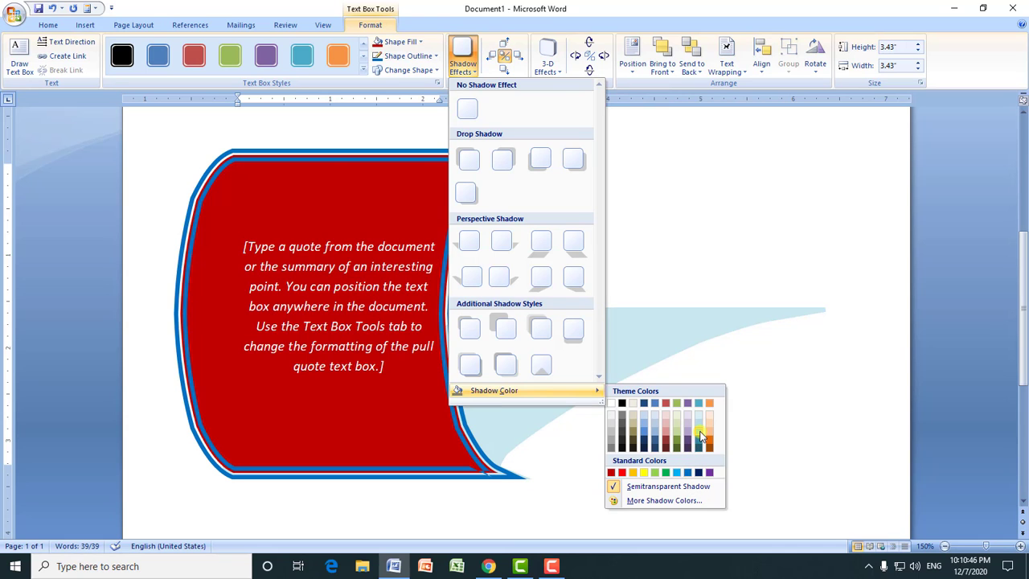
left_click(701, 441)
left_click(548, 69)
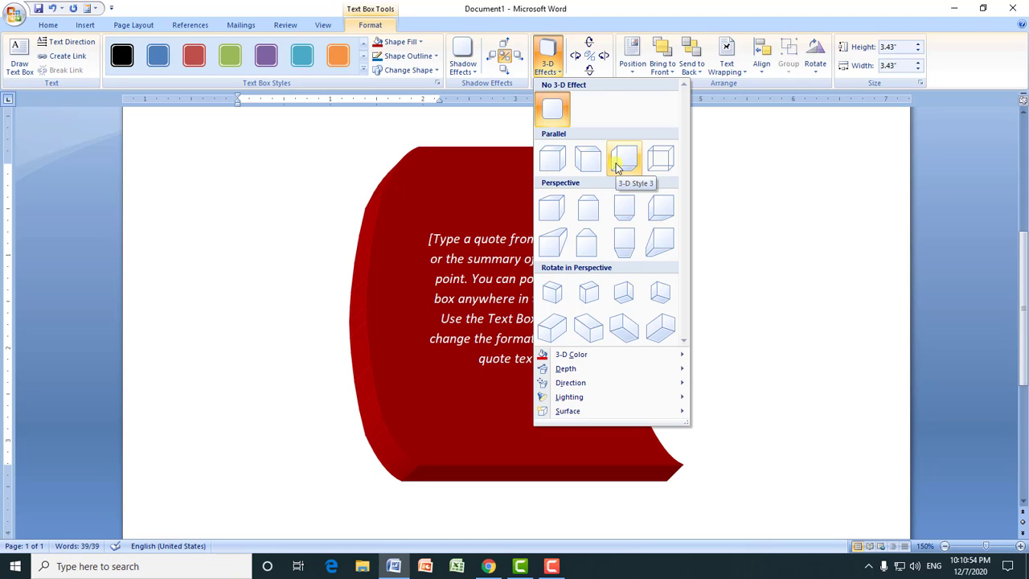
Apply 3-D Style 3 and resize the shape to 3.8" high by 3.8" wide.
left_click(587, 160)
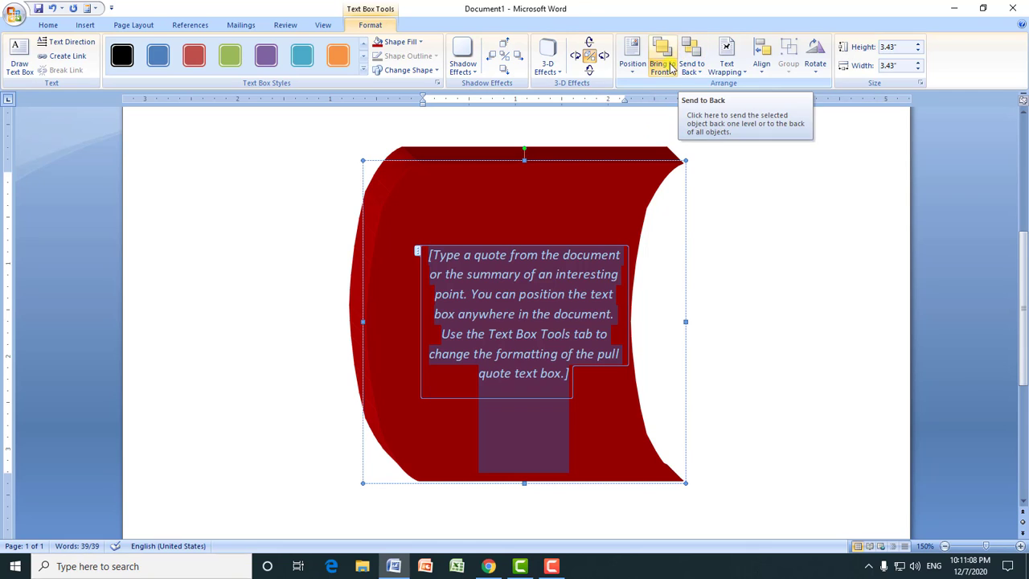
left_click(917, 45)
left_click(919, 45)
left_click(918, 45)
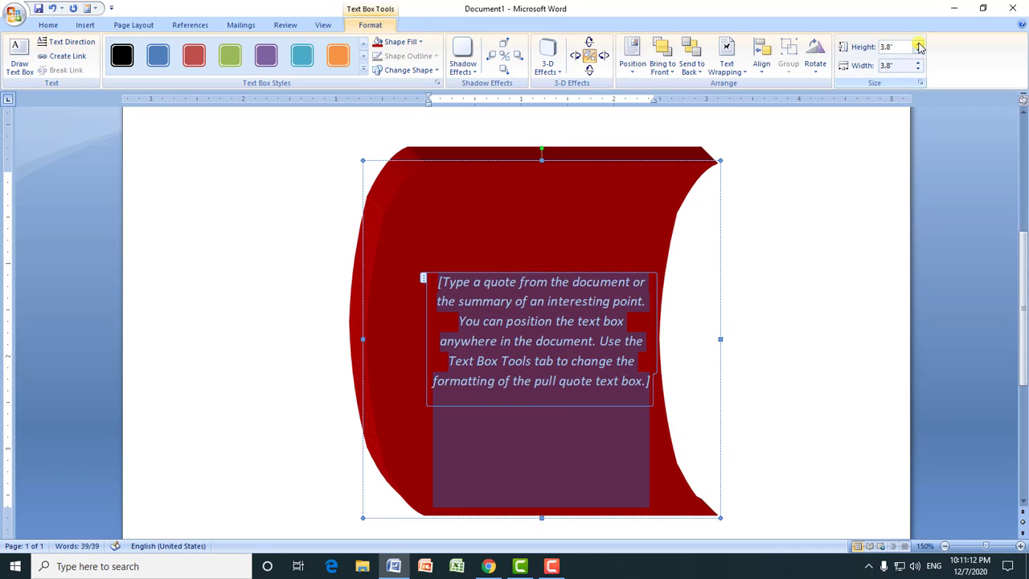
left_click(918, 46)
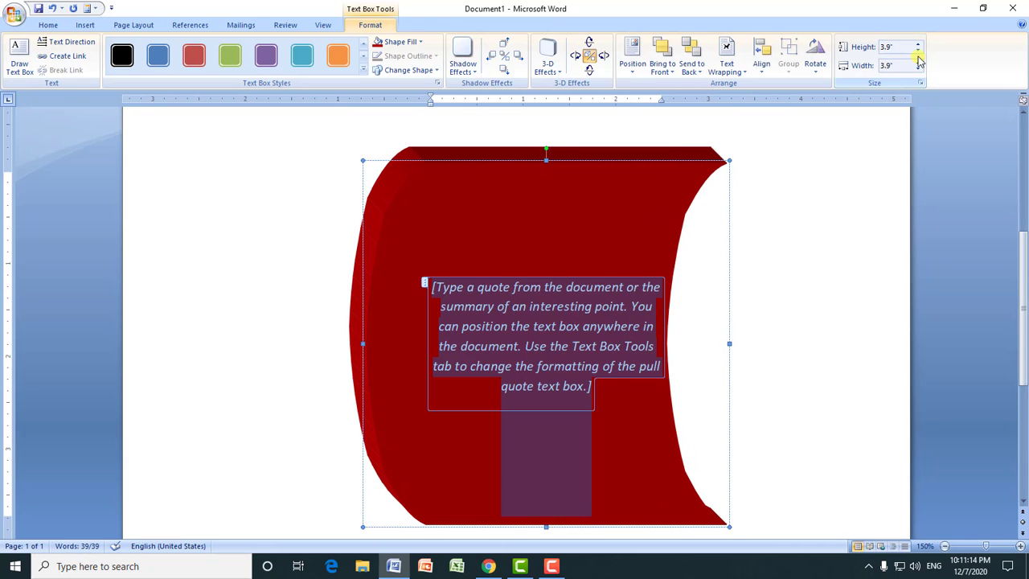
left_click(918, 50)
left_click(918, 51)
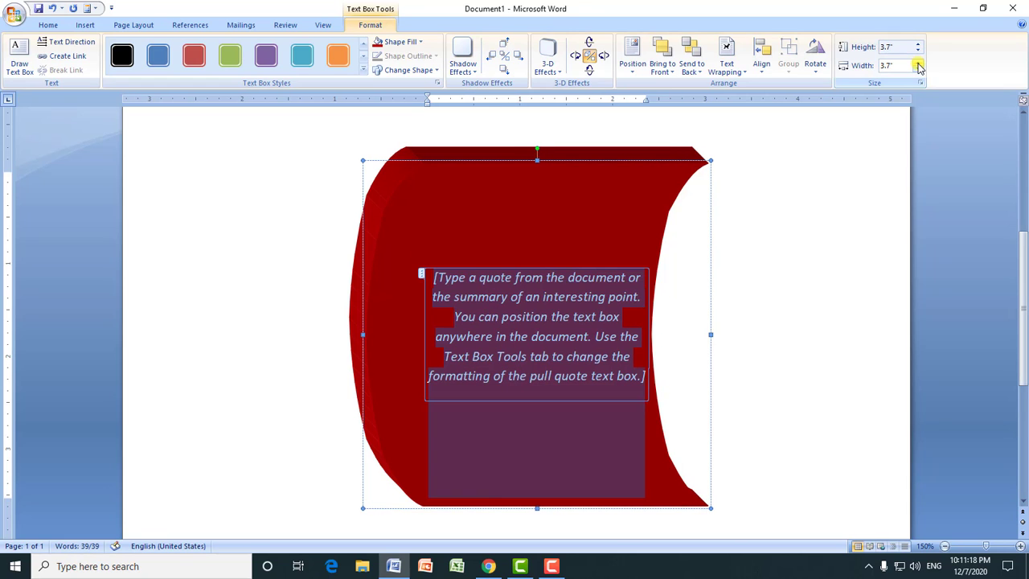
left_click(918, 63)
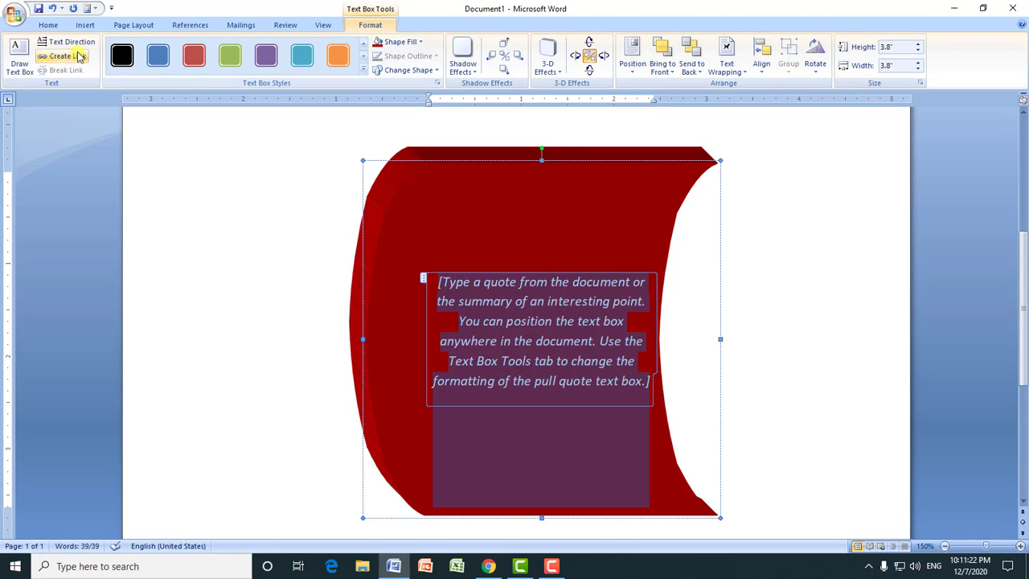
left_click(86, 25)
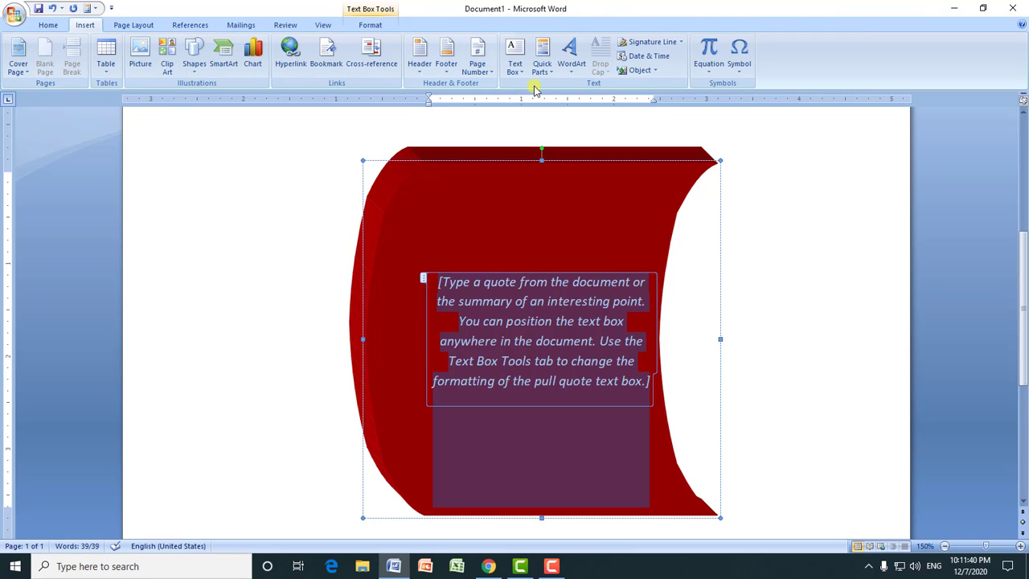
Delete the pull-quote shape and paste the Head Office, Mumbai letter into the empty document.
left_click(587, 161)
key("Delete")
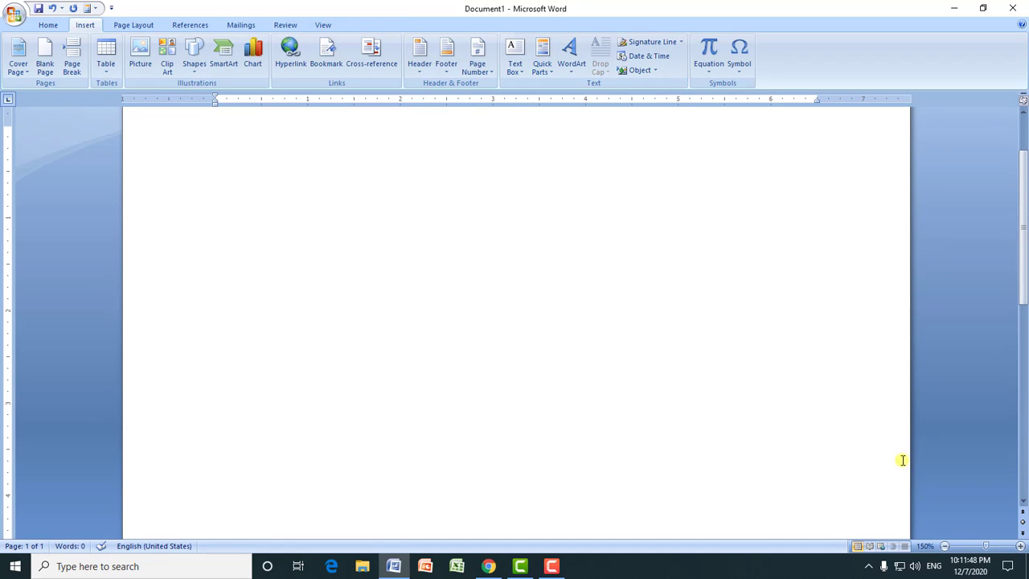
left_click(944, 546)
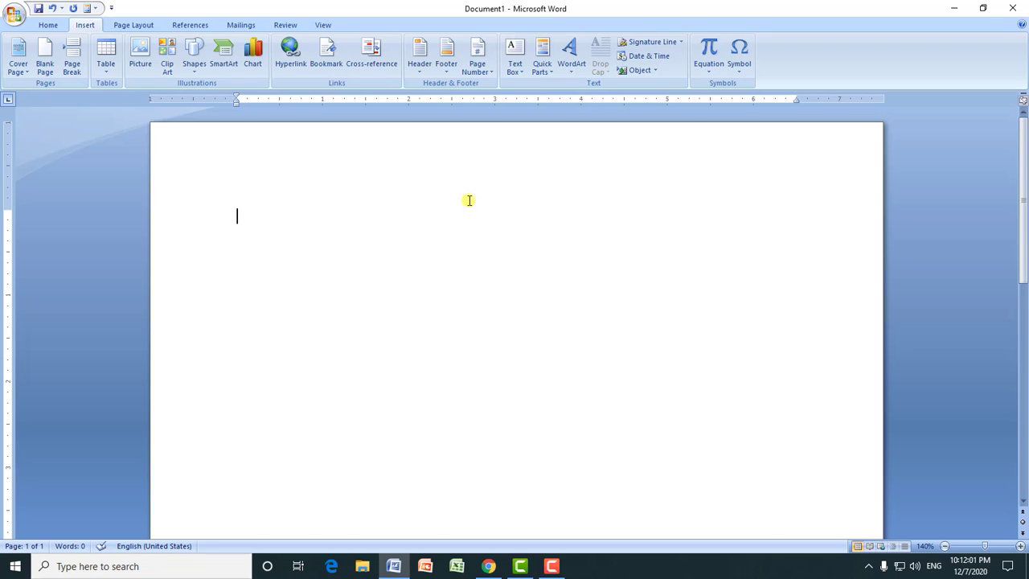
key("ctrl+v")
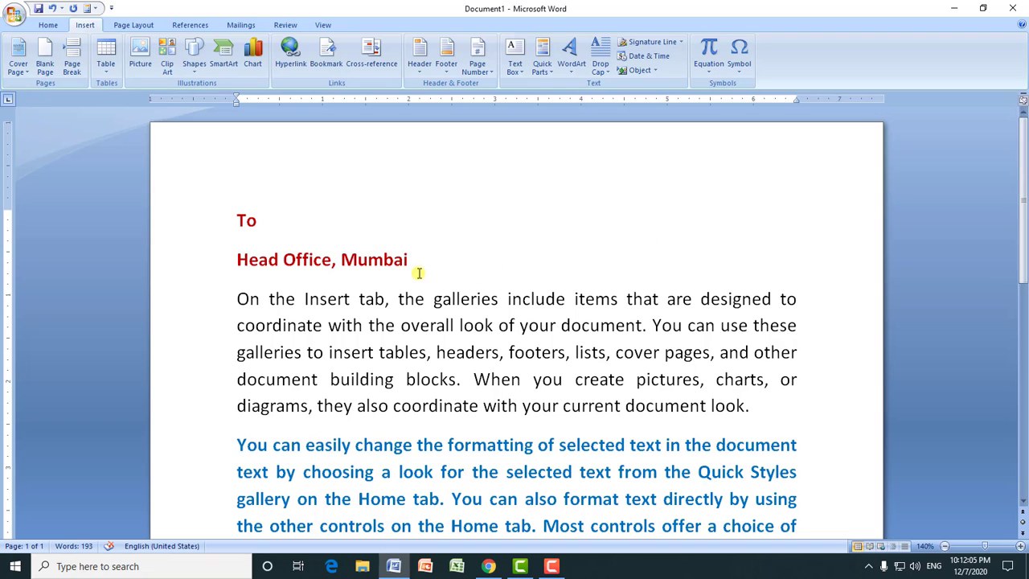
Select the entire letter text from the To line through the signature.
left_click_drag(356, 257, 244, 253)
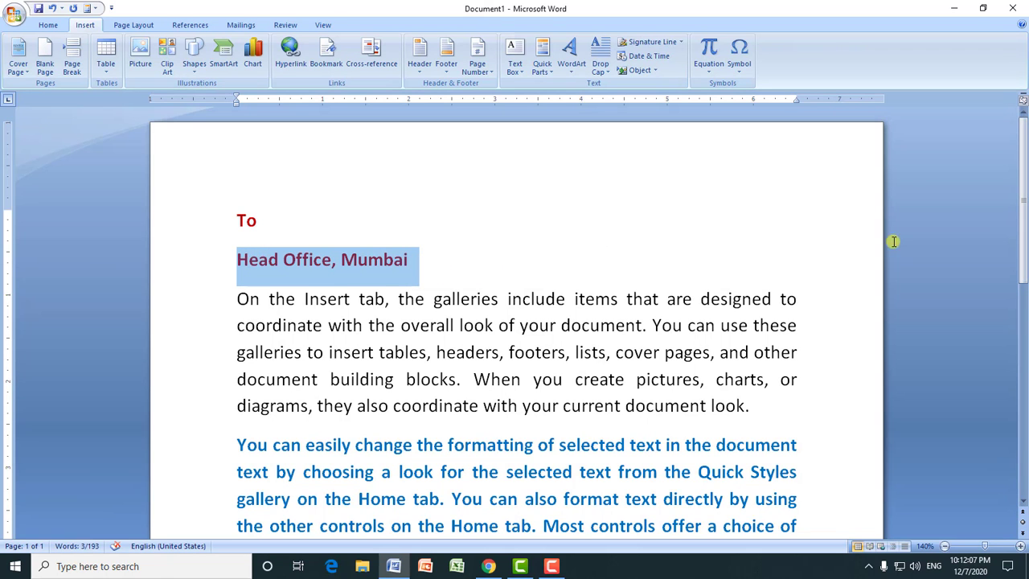
left_click_drag(1018, 161, 1025, 333)
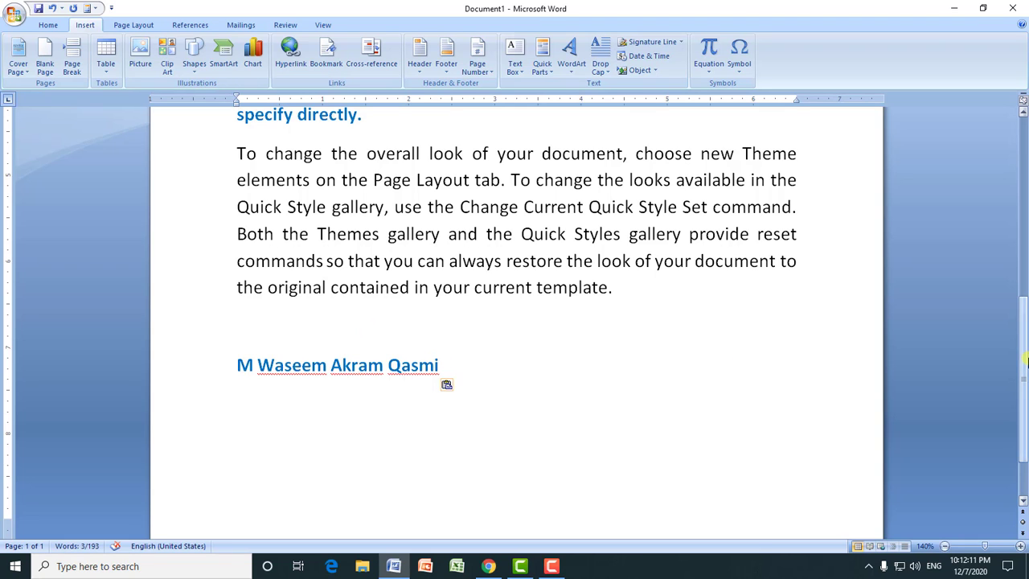
left_click_drag(1022, 362, 1008, 263)
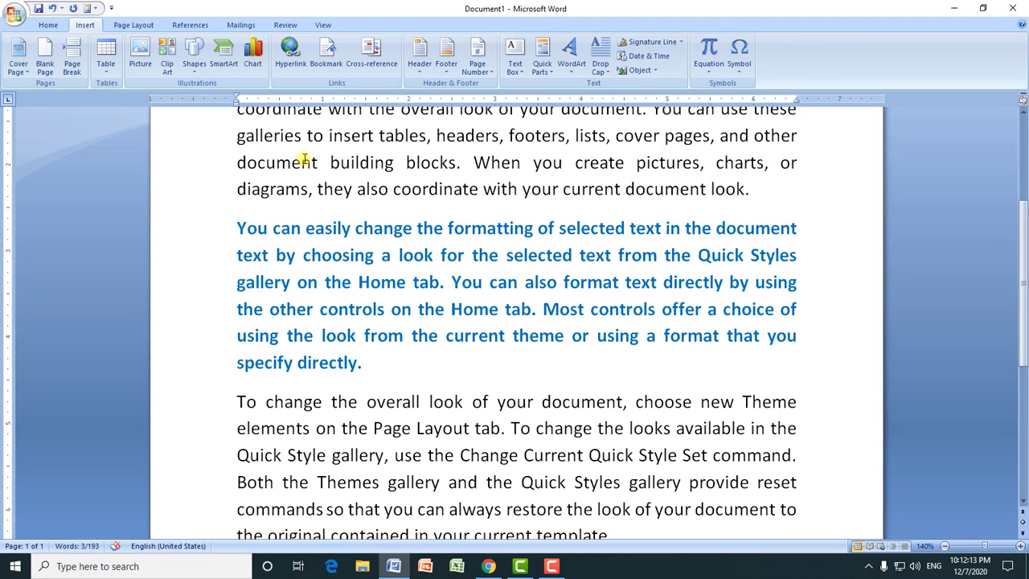
left_click_drag(1025, 284, 1025, 201)
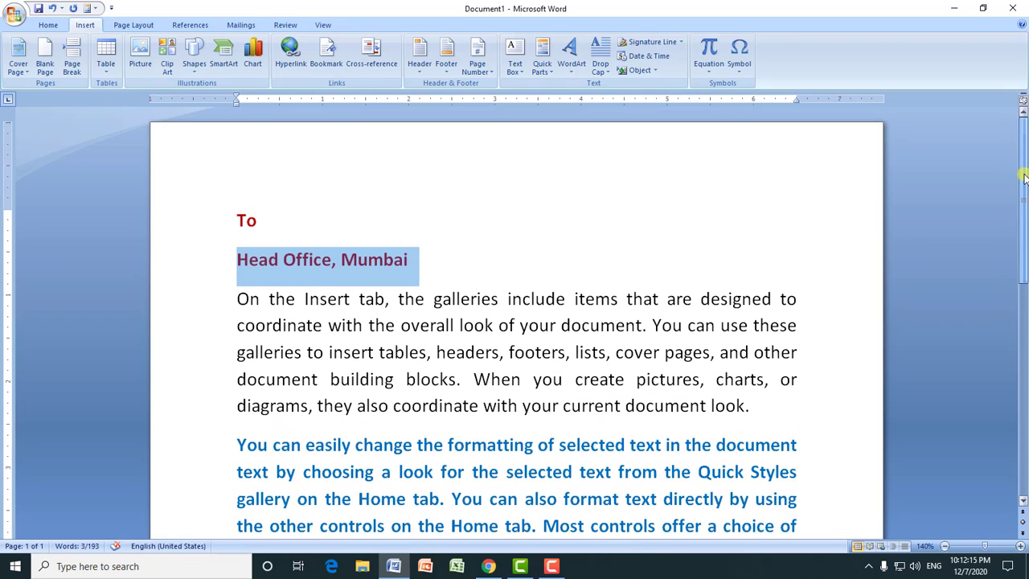
left_click(369, 260)
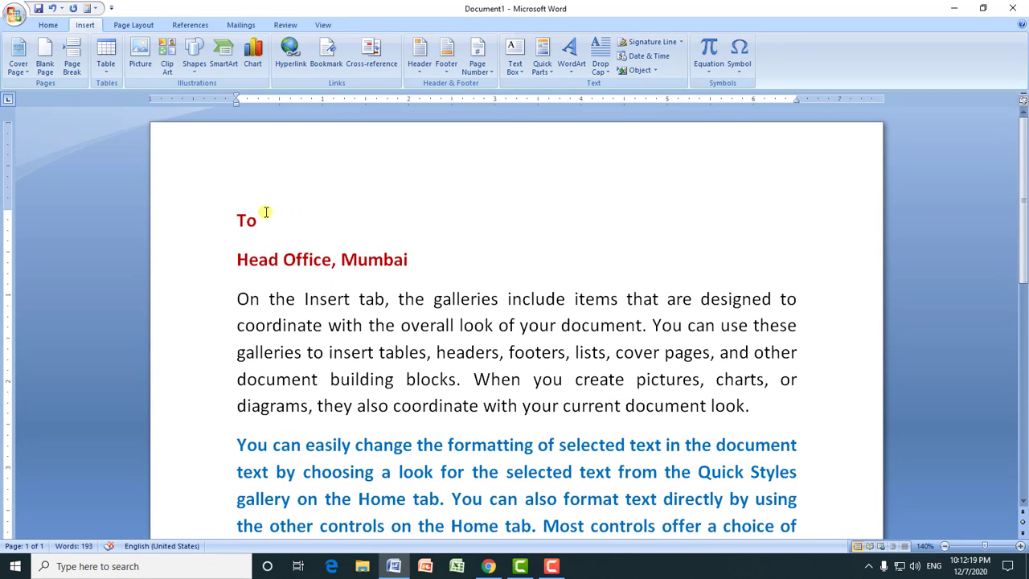
mouse_move(236, 217)
left_mouse_down()
mouse_move(395, 362)
mouse_move(379, 523)
mouse_move(507, 512)
left_mouse_up()
left_click_drag(448, 339, 384, 391)
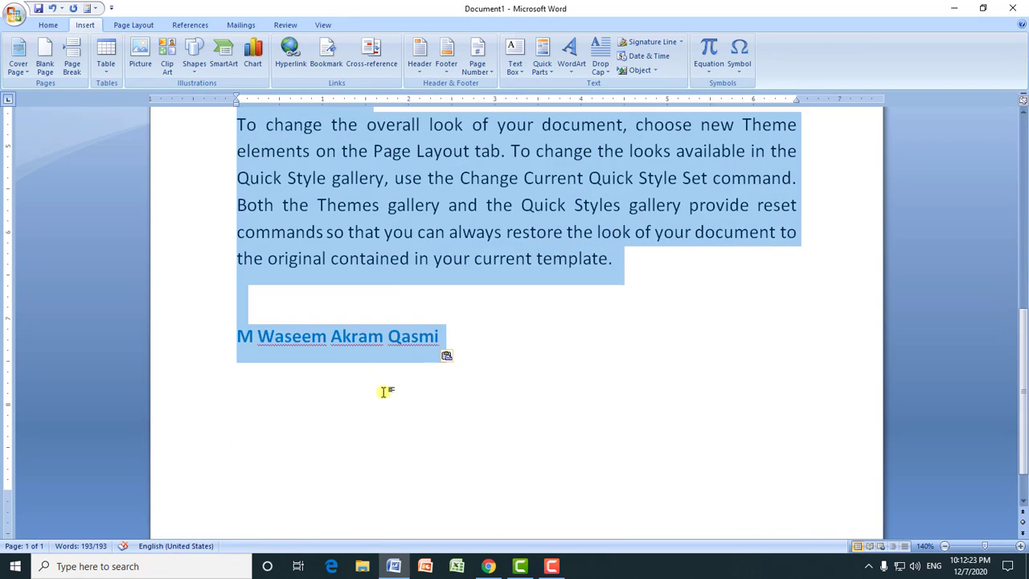
left_click(553, 75)
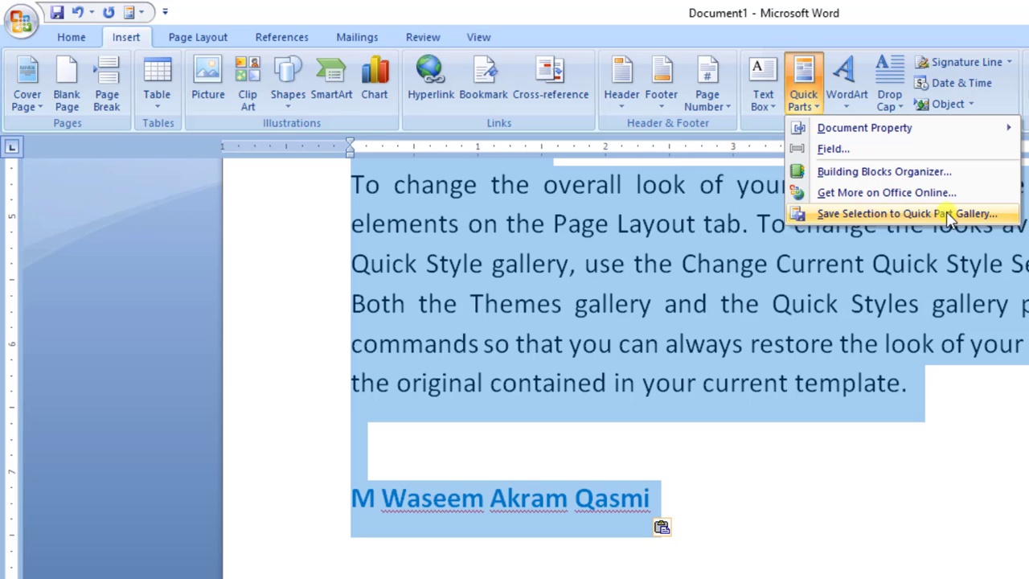
Save the selected letter as a Quick Parts gallery block named Mumbai in the General category.
left_click(951, 215)
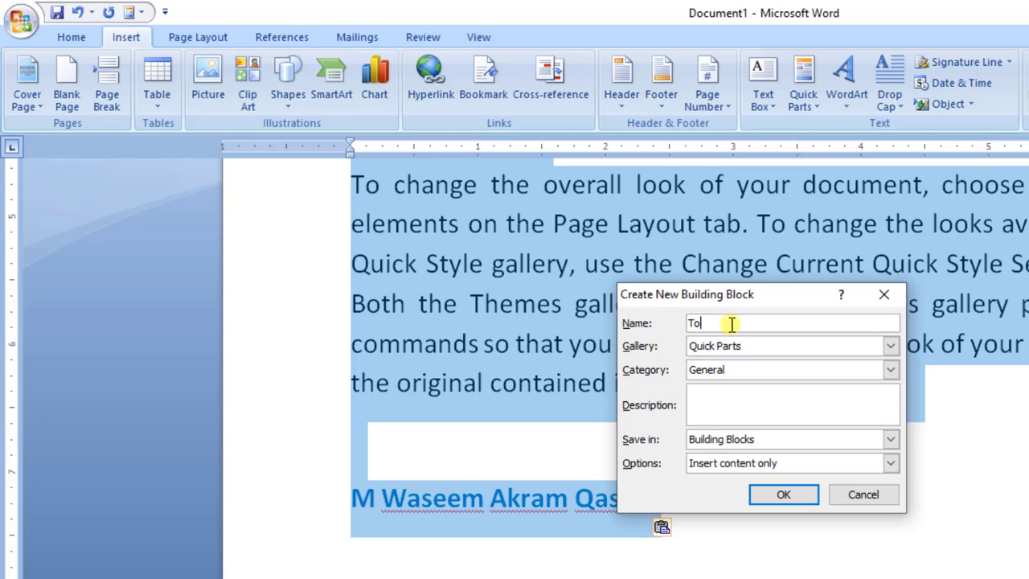
key("BackSpace")
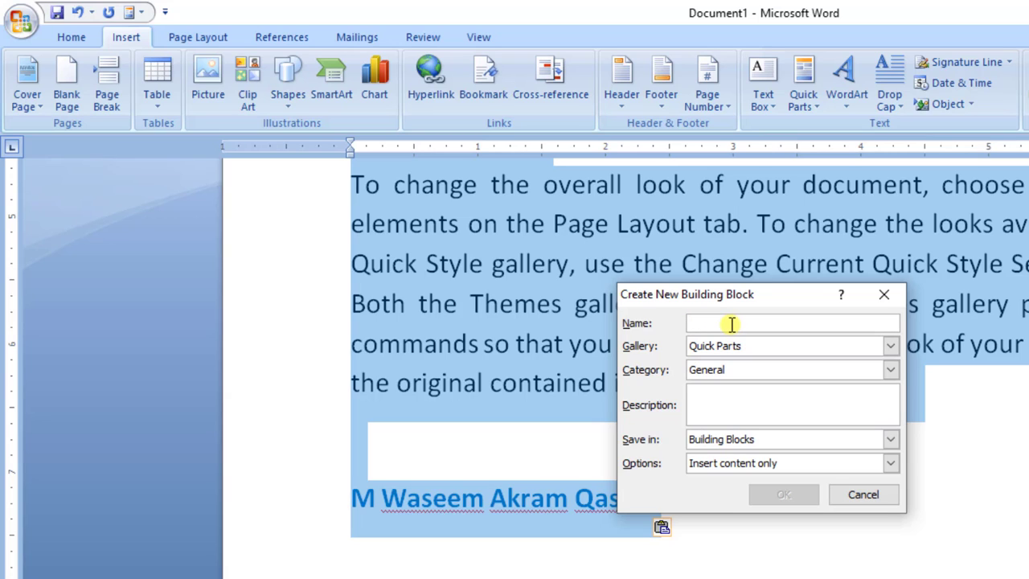
type("Mumbai")
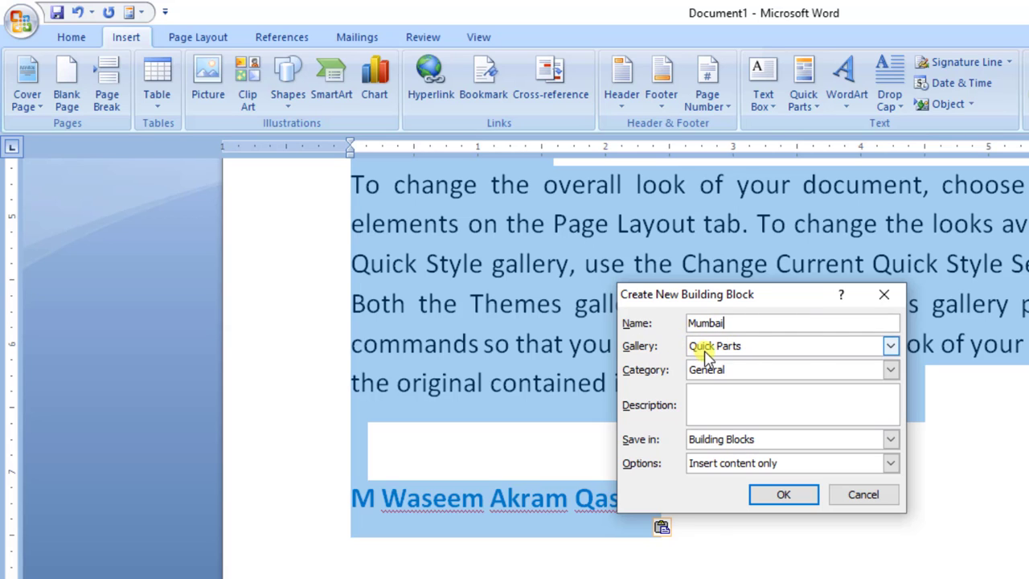
left_click(891, 345)
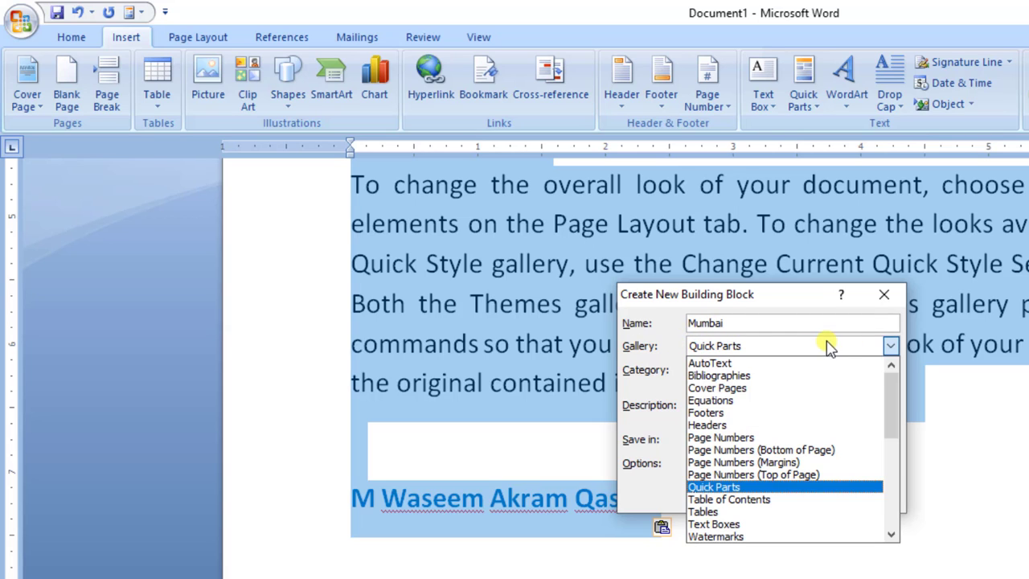
left_click(758, 489)
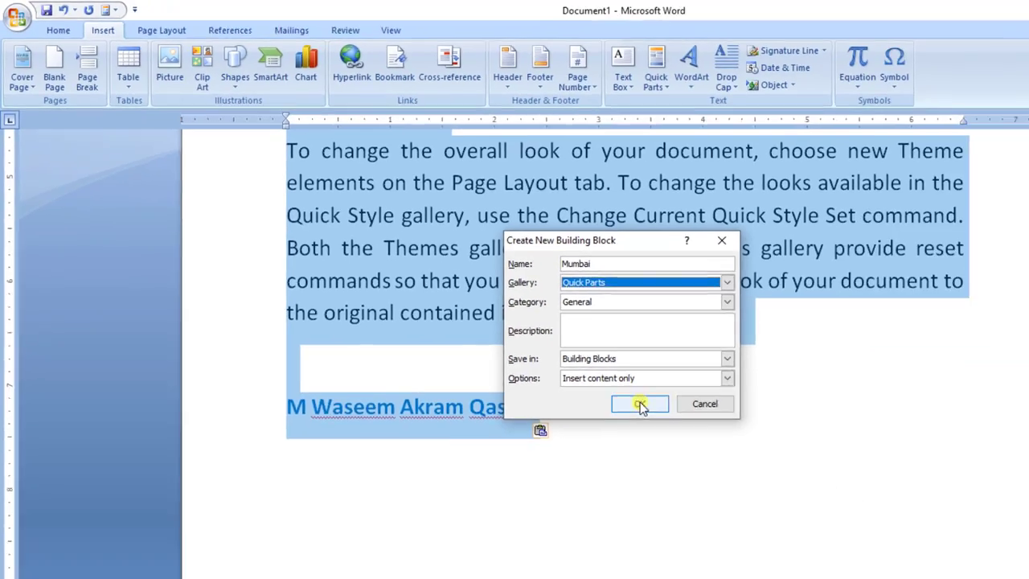
left_click(783, 493)
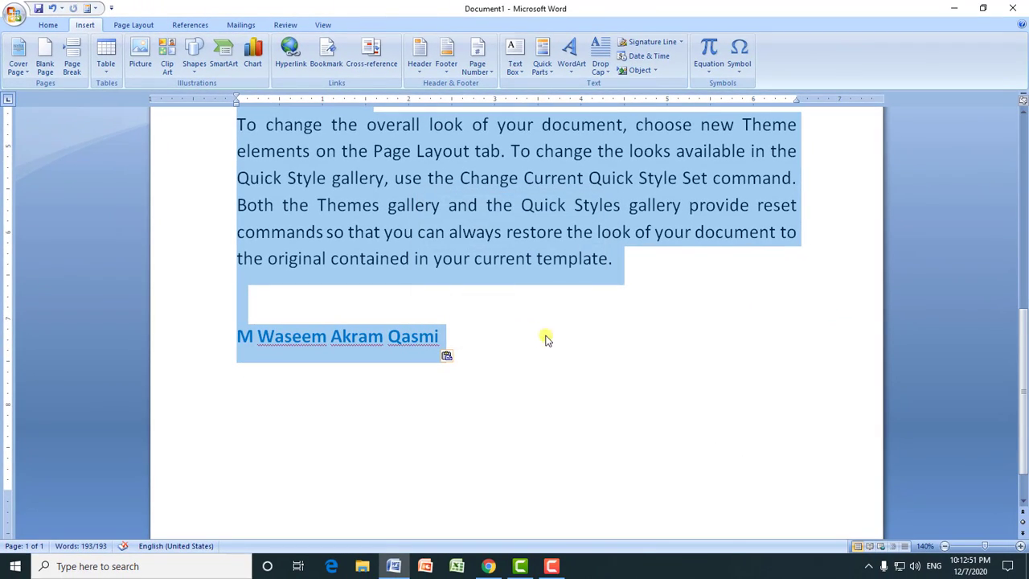
left_click_drag(1017, 325, 1018, 153)
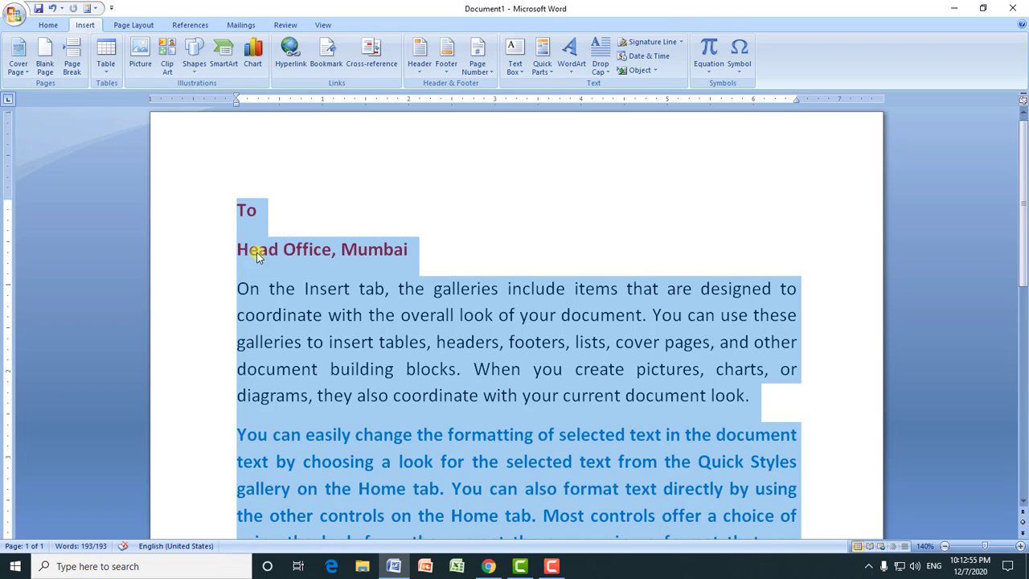
Delete the letter text, then reinsert it from the Mumbai Quick Parts entry.
key("Delete")
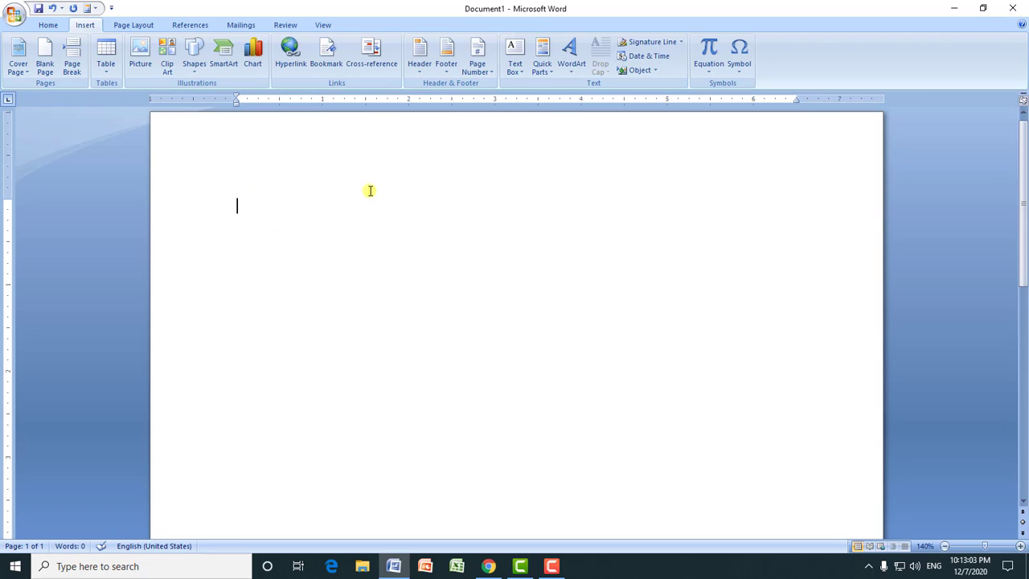
left_click(553, 74)
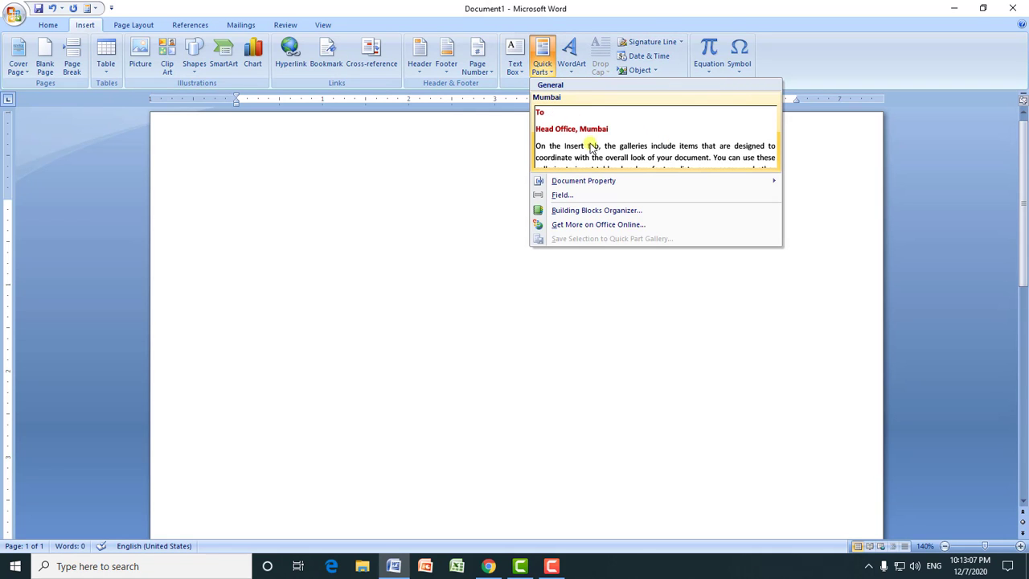
left_click(619, 141)
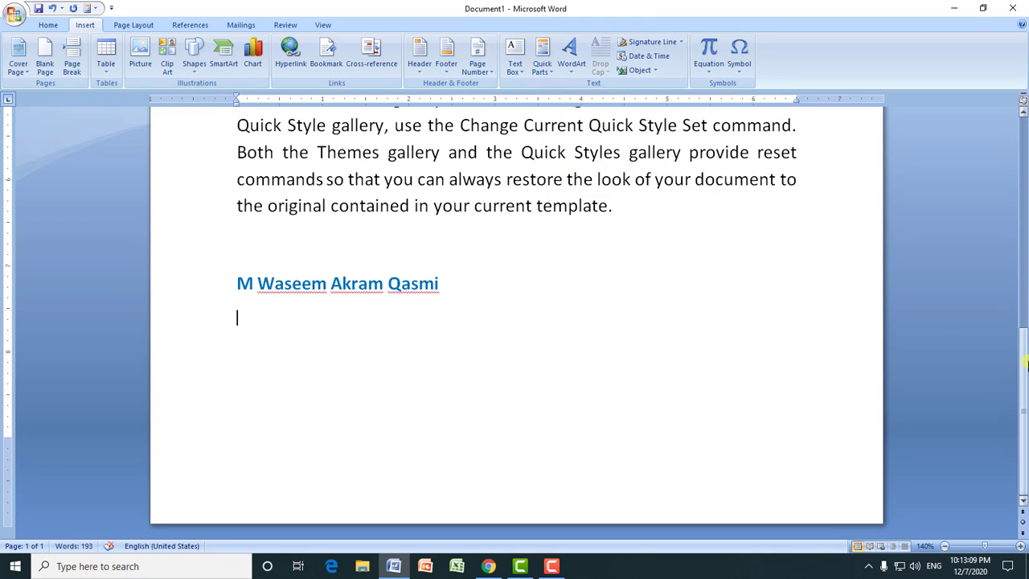
Change the address line from Head Office, Mumbai to Head Office, Delhi.
left_click_drag(1024, 345, 1019, 161)
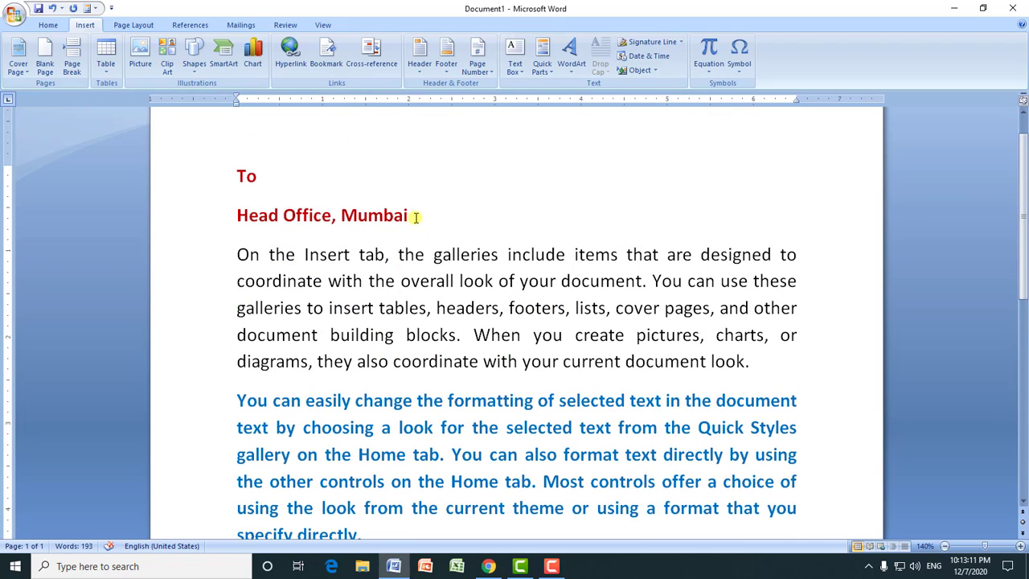
left_click_drag(415, 217, 272, 215)
left_click_drag(341, 214, 406, 212)
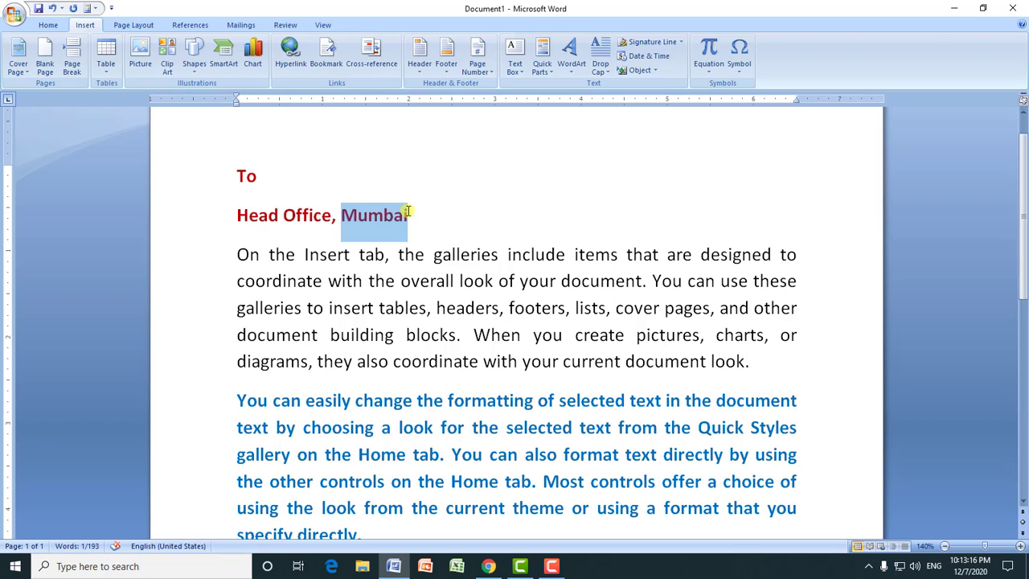
type("De")
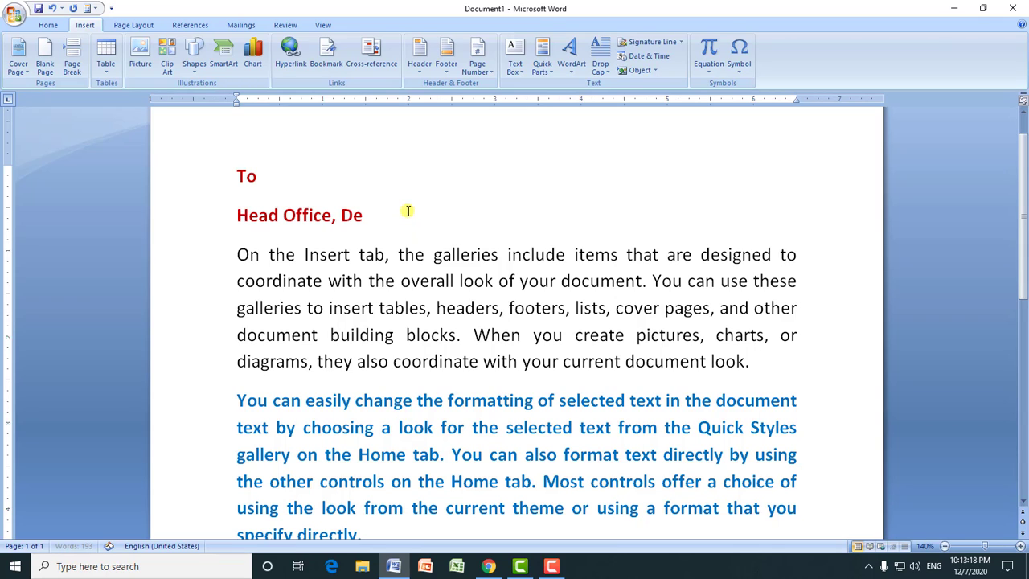
type("lhi")
Check the Quick Parts gallery, then select the whole letter and delete it.
left_click_drag(241, 263, 553, 421)
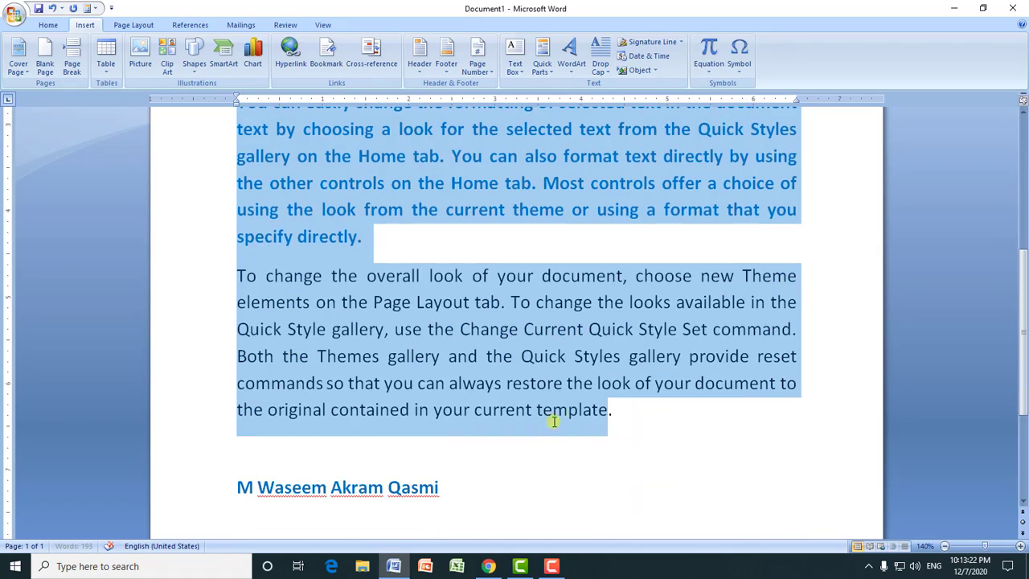
left_click(337, 486)
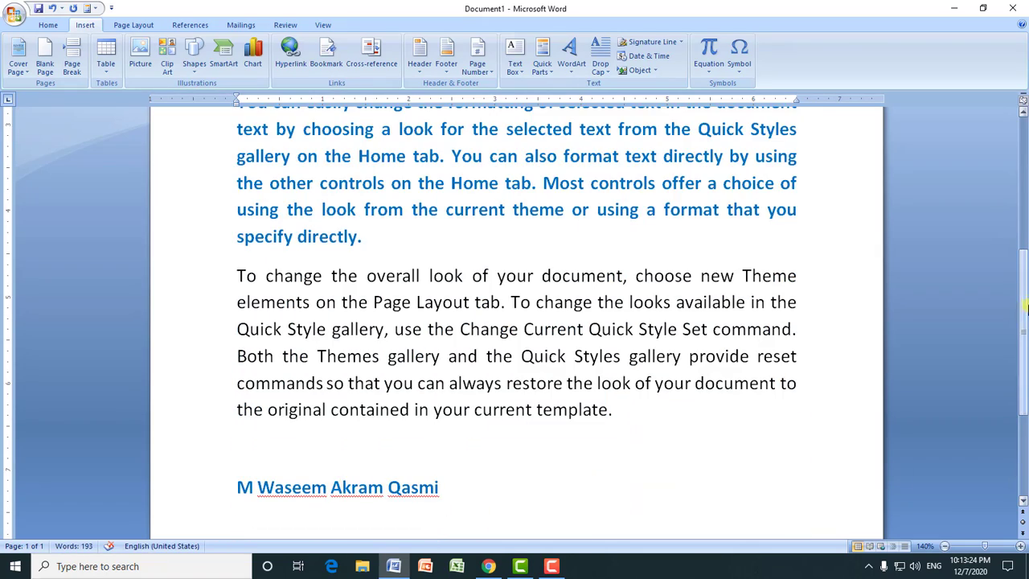
scroll(342, 487, "up", 4)
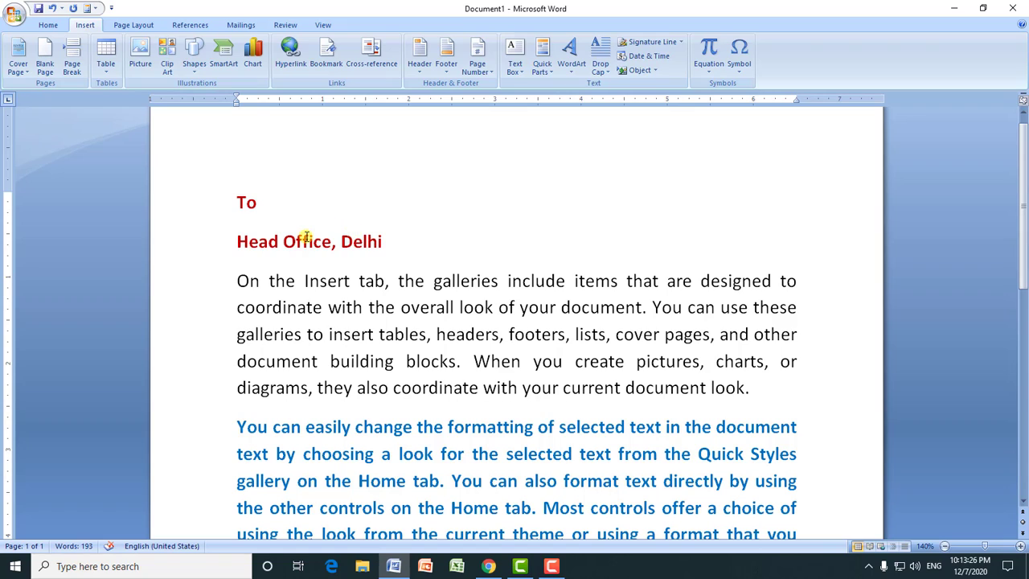
left_click(551, 74)
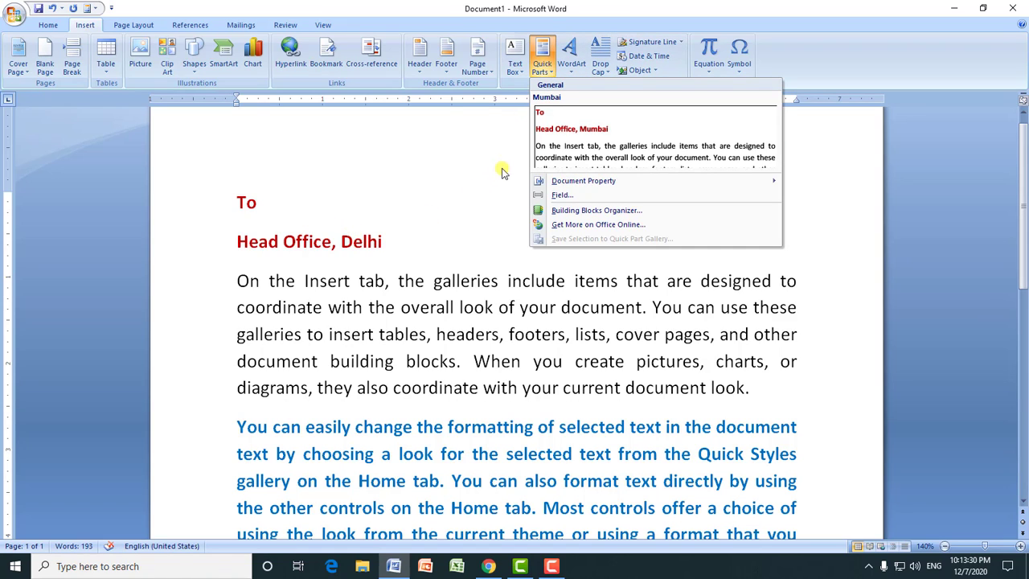
left_click(240, 202)
left_click_drag(240, 203, 675, 497)
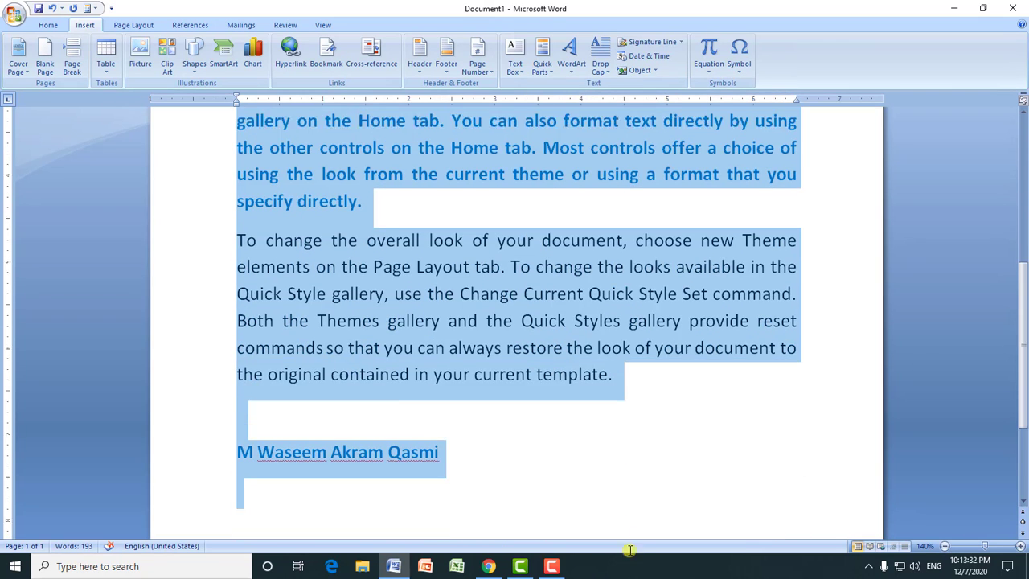
key("Delete")
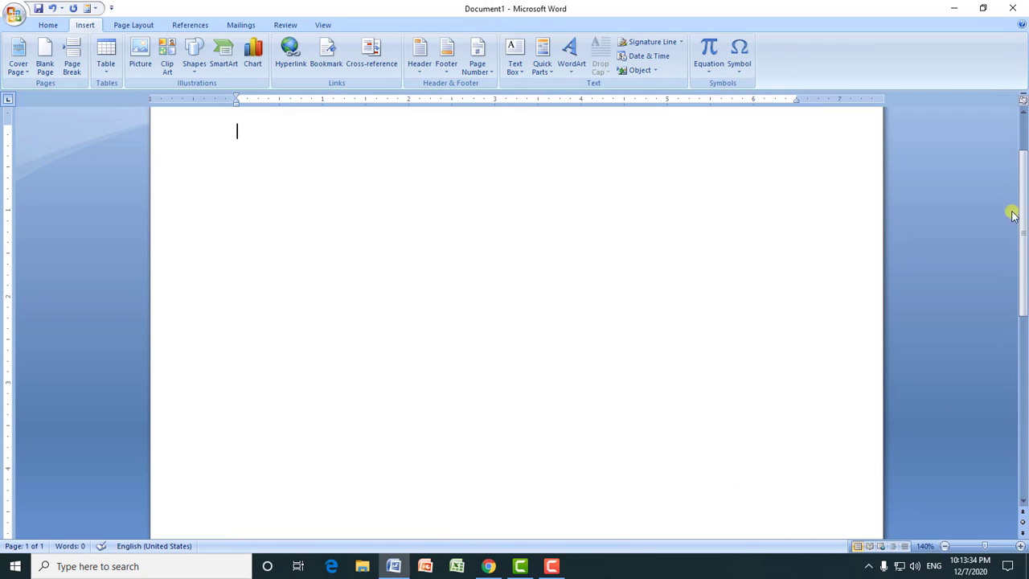
Insert a 5-column, 3-row table styled Medium Shading 1 - Accent 5.
left_click(105, 64)
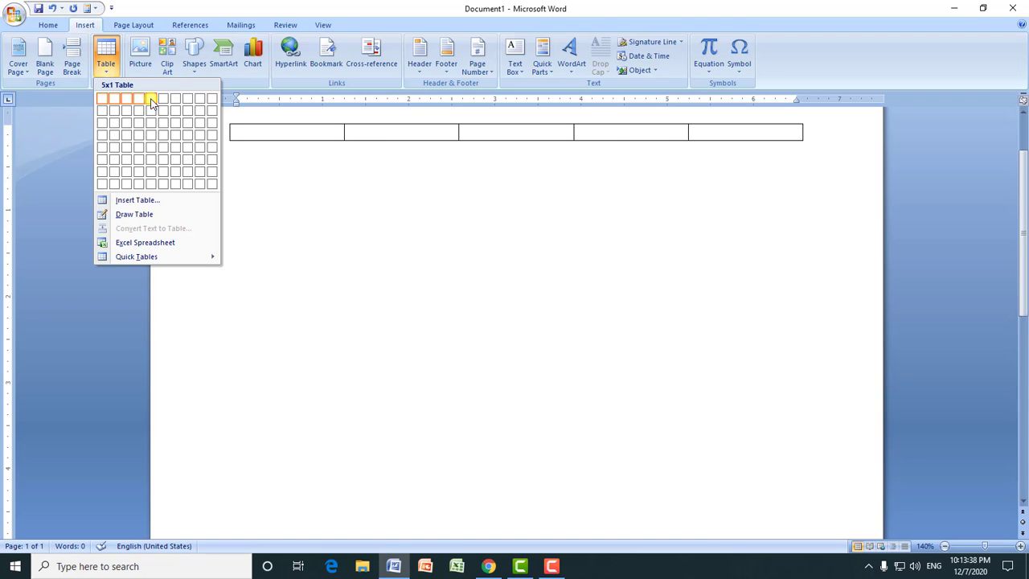
left_click(152, 123)
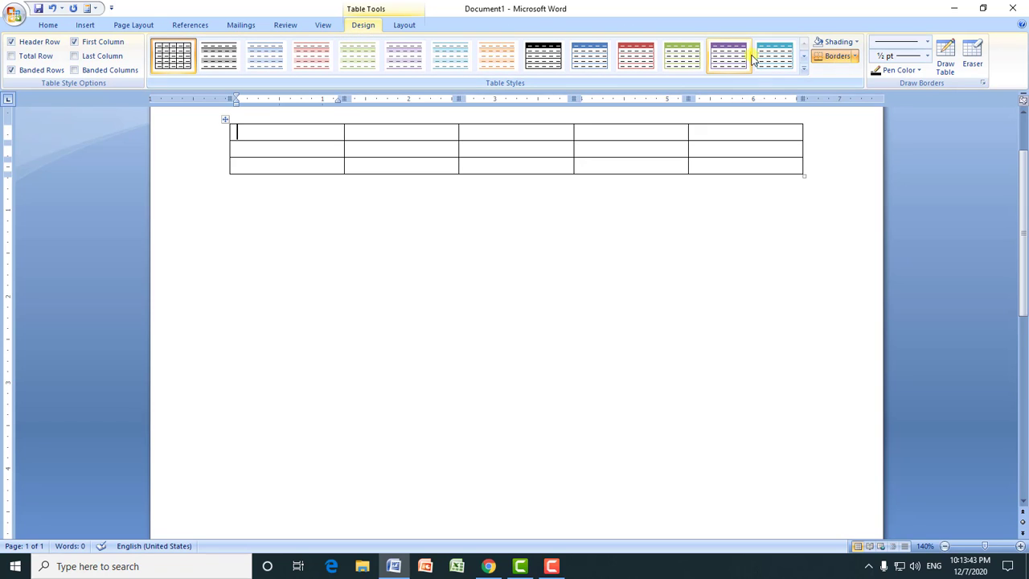
left_click(803, 70)
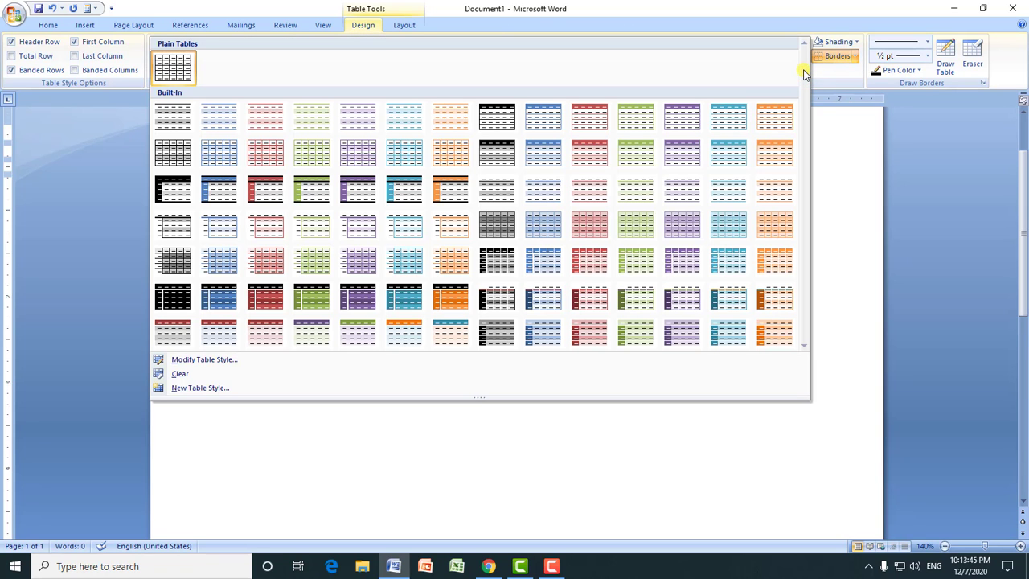
left_click(723, 153)
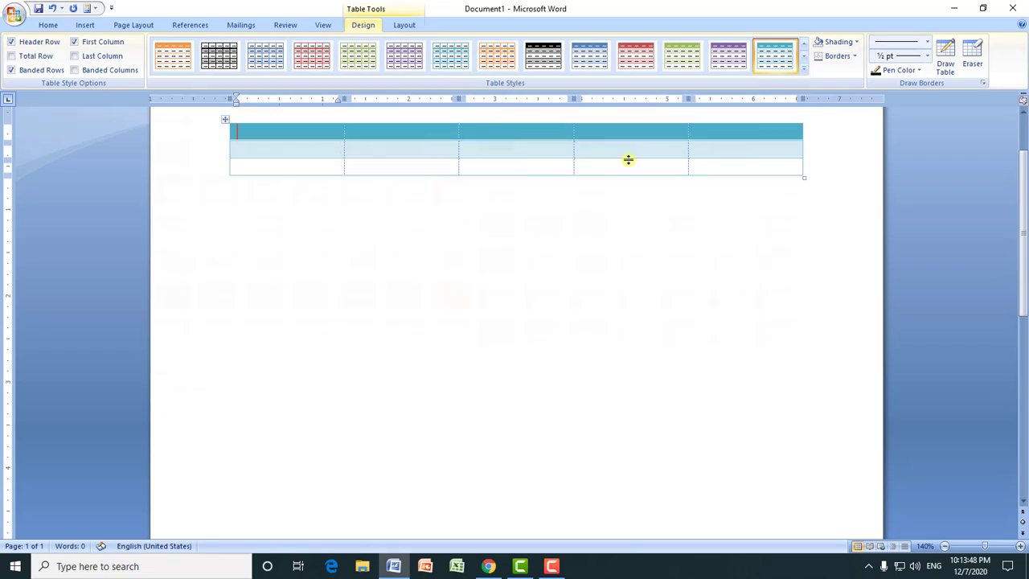
Practise selecting cell ranges, then select the entire table.
scroll(994, 211, "up", 2)
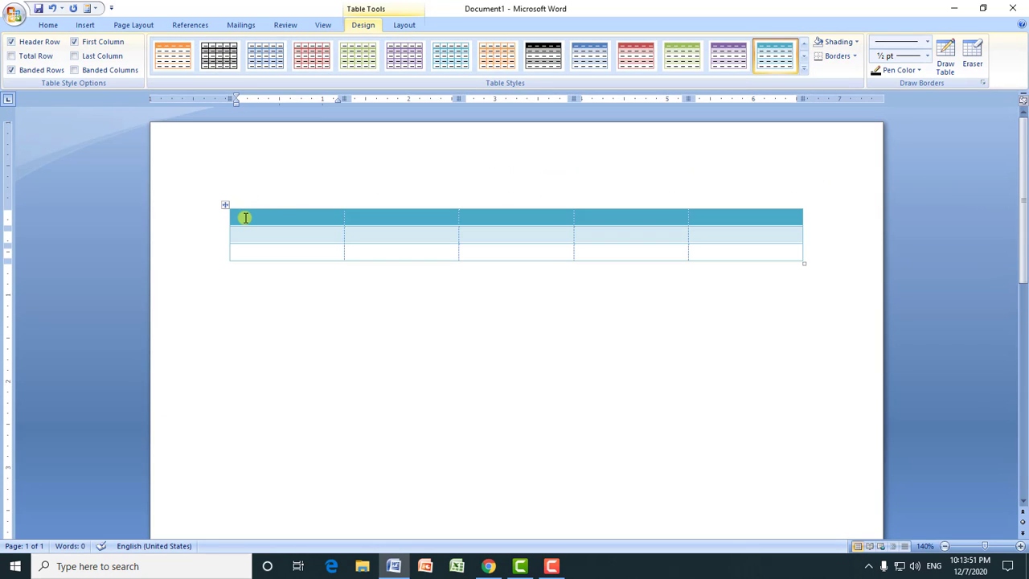
left_click_drag(272, 222, 383, 248)
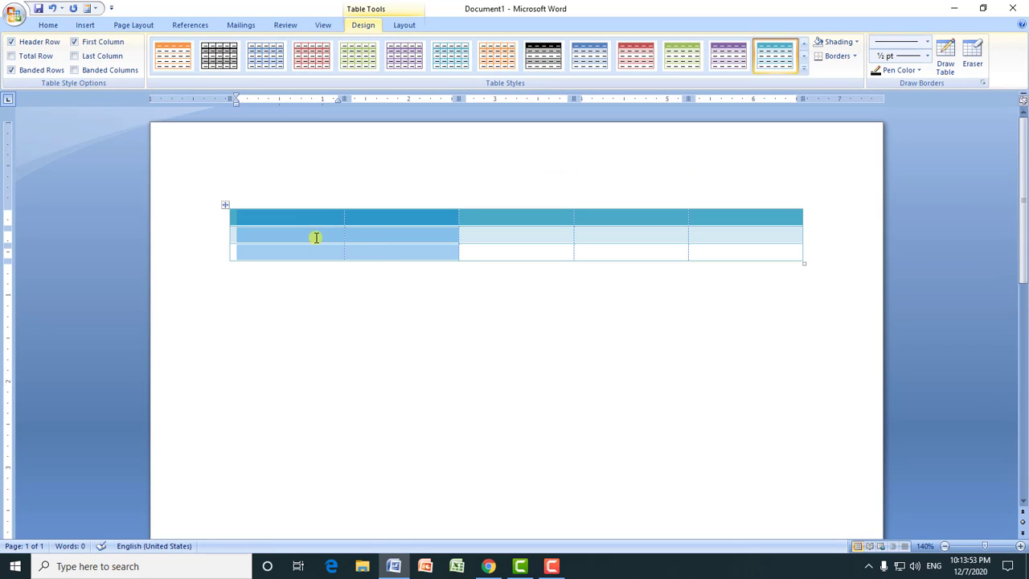
left_click_drag(278, 215, 694, 223)
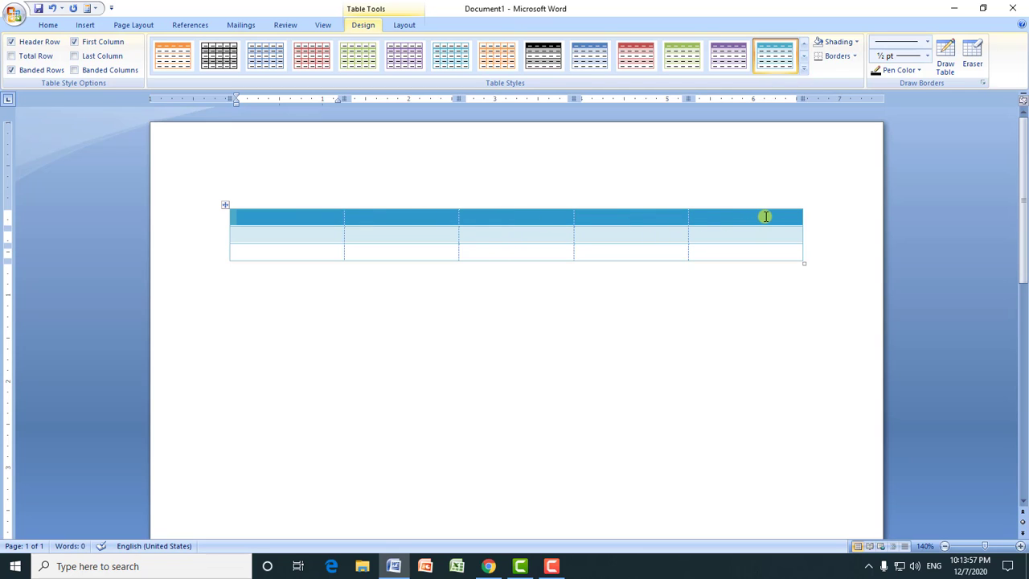
left_click_drag(269, 216, 259, 254)
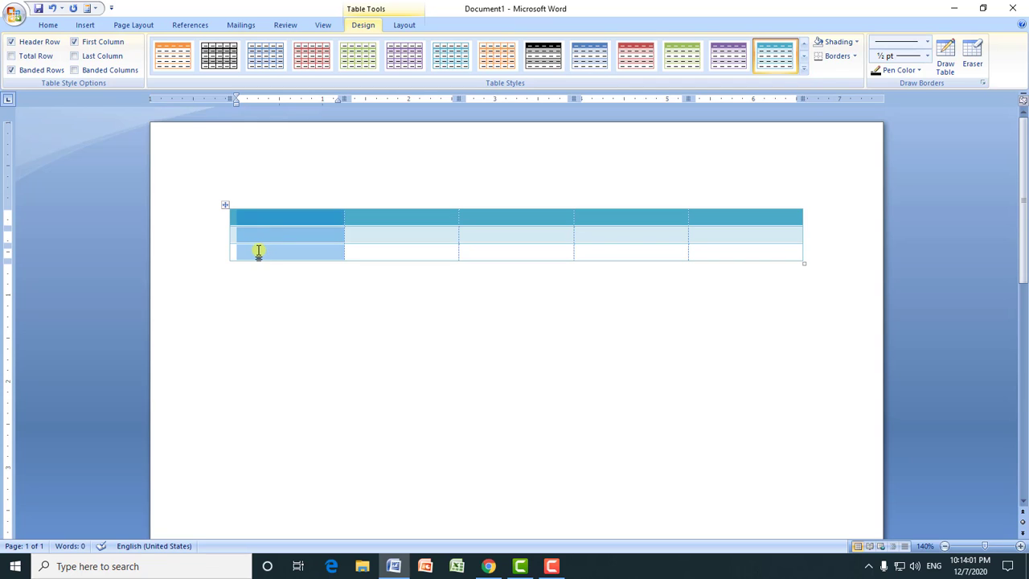
left_click(231, 215)
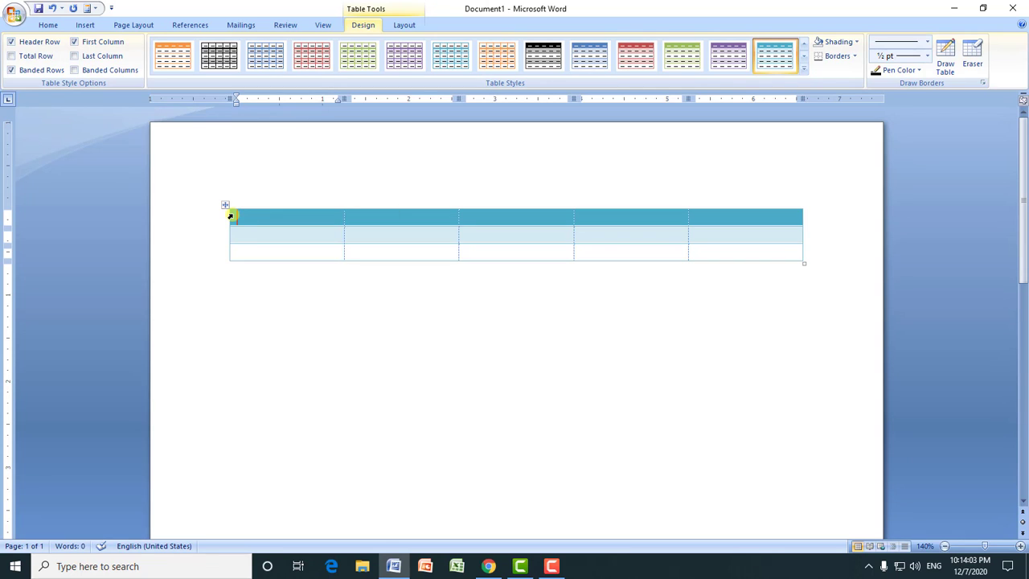
left_click_drag(241, 216, 772, 250)
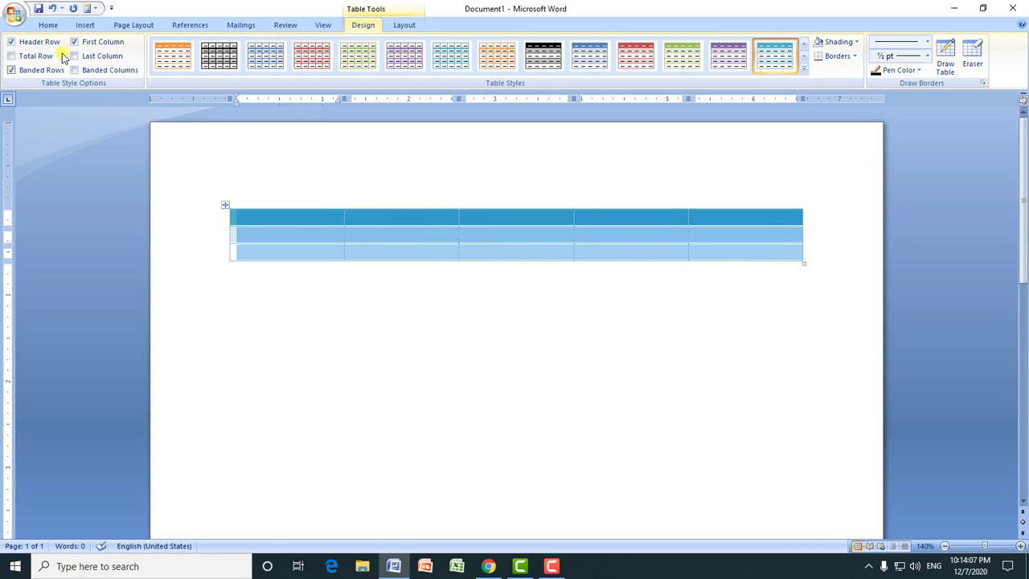
left_click(84, 25)
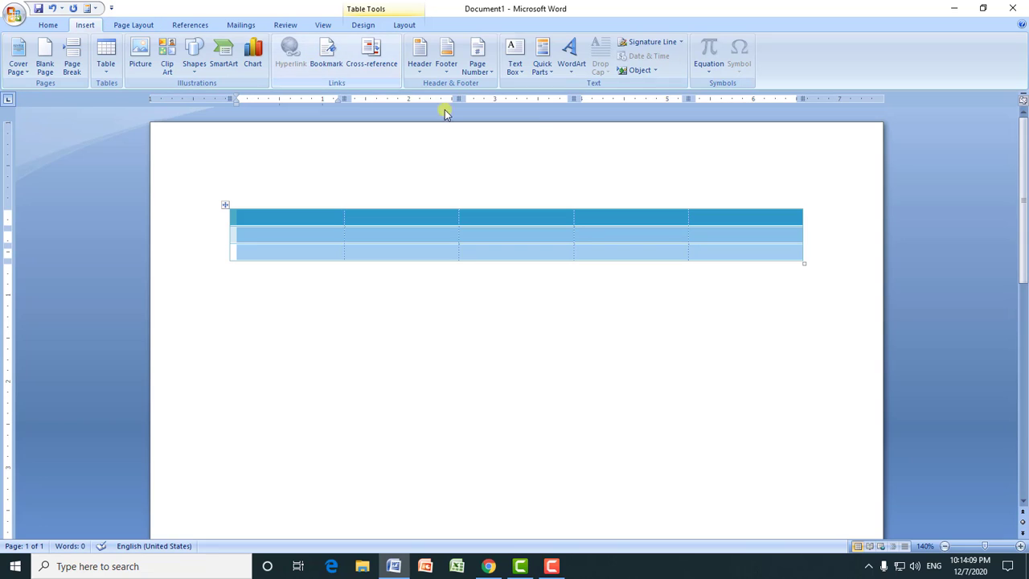
Save the selected table to the Quick Parts gallery as a building block named Table.
left_click(554, 77)
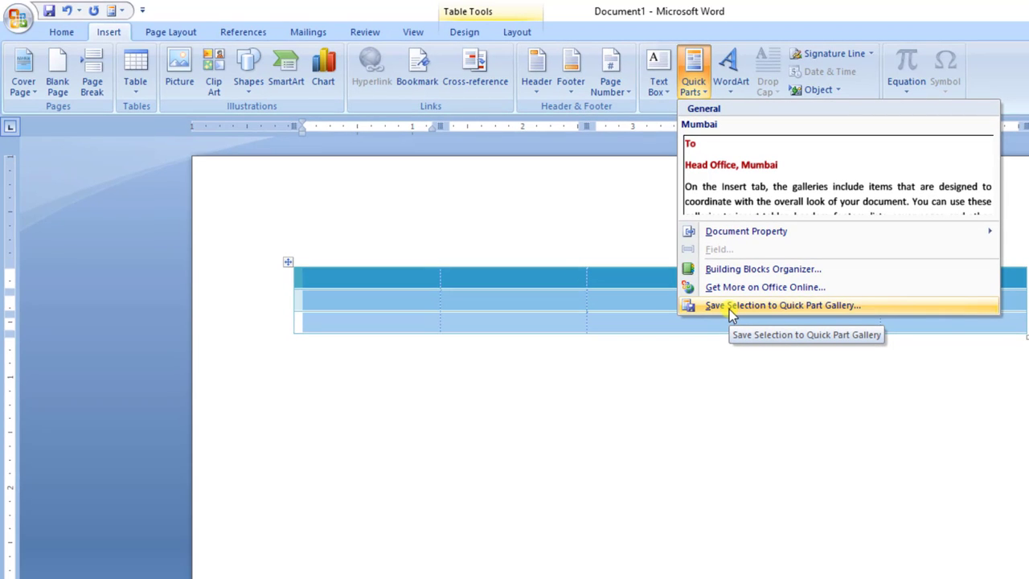
left_click(732, 305)
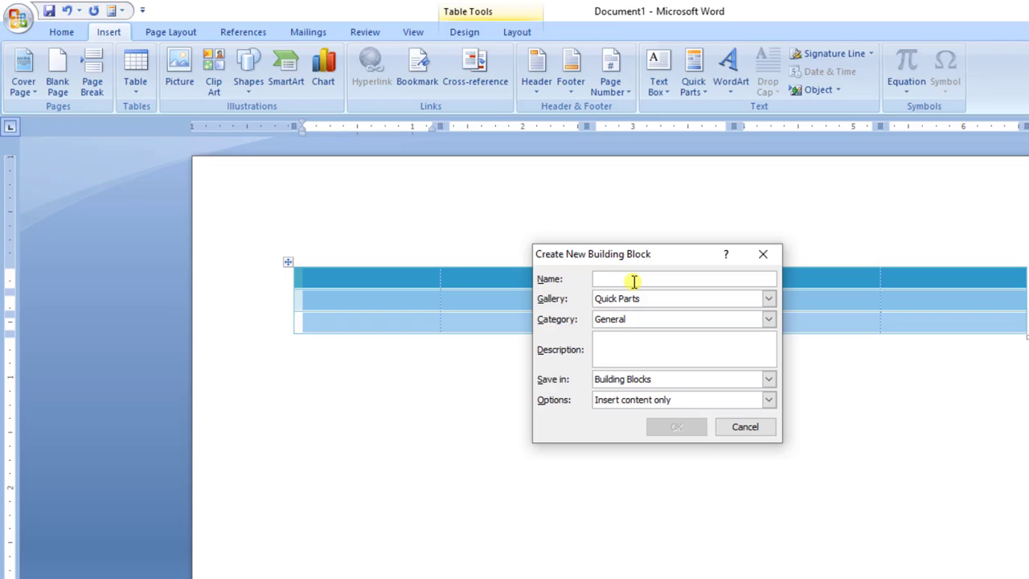
type("Table")
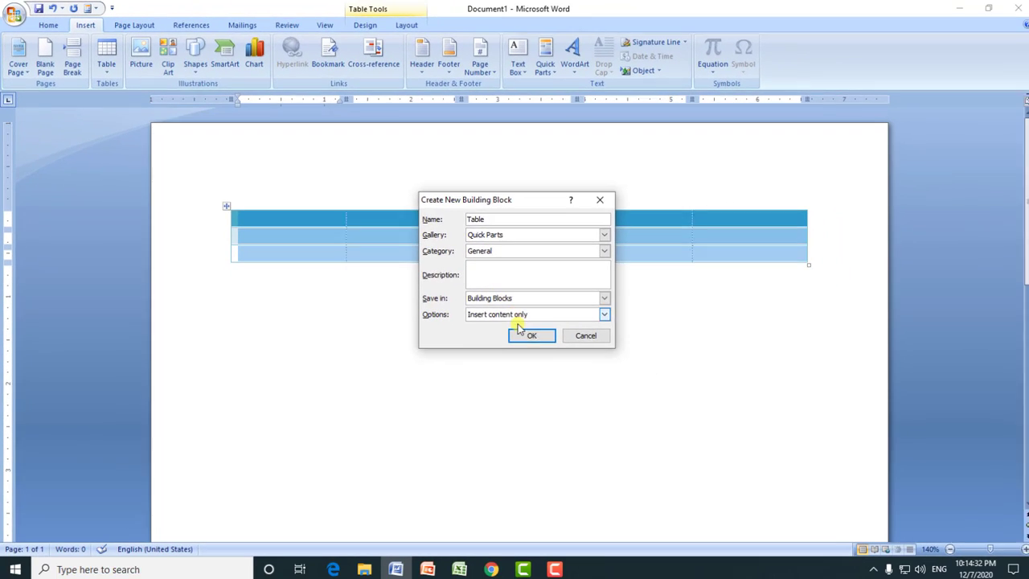
left_click(520, 333)
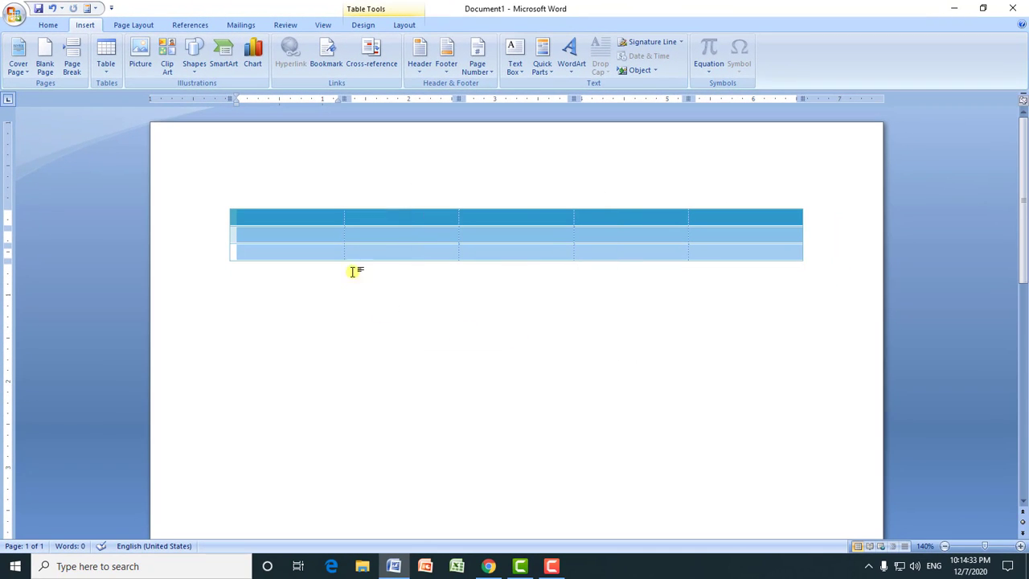
left_click(226, 208)
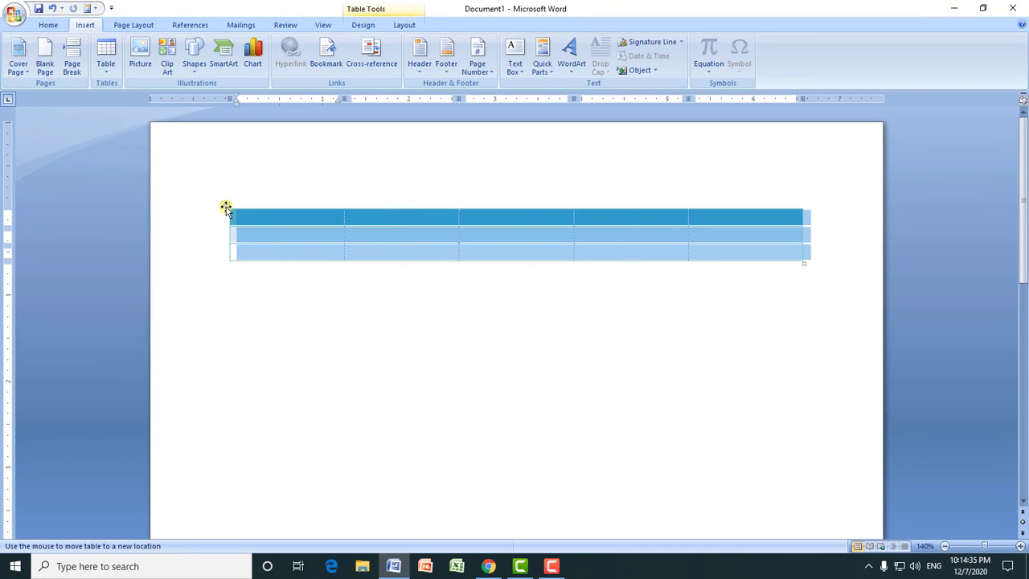
Delete the blue 5-by-3 table, reinsert it from the saved Table quick part, and select all its cells.
key("BackSpace")
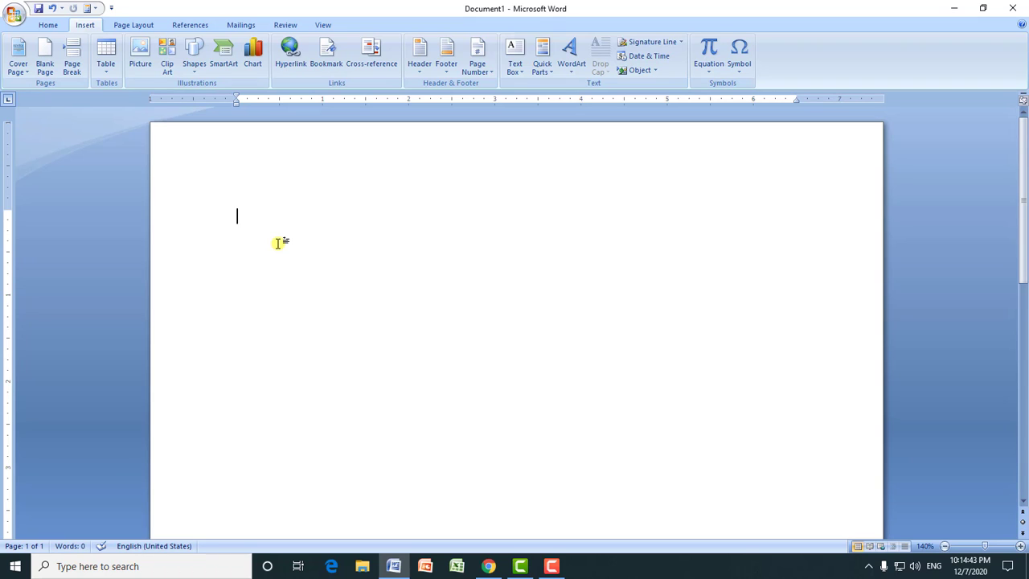
left_click(550, 69)
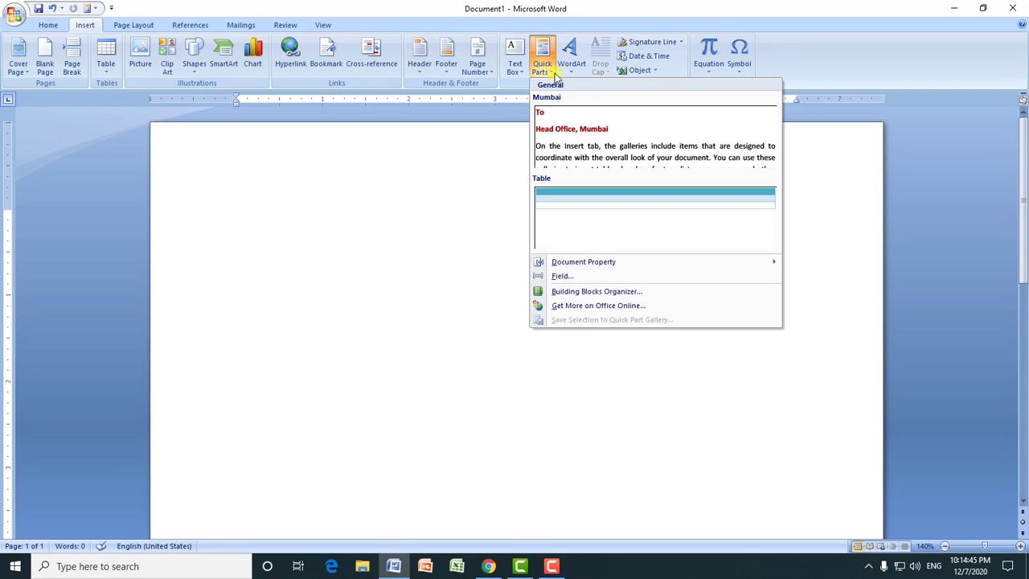
left_click(574, 212)
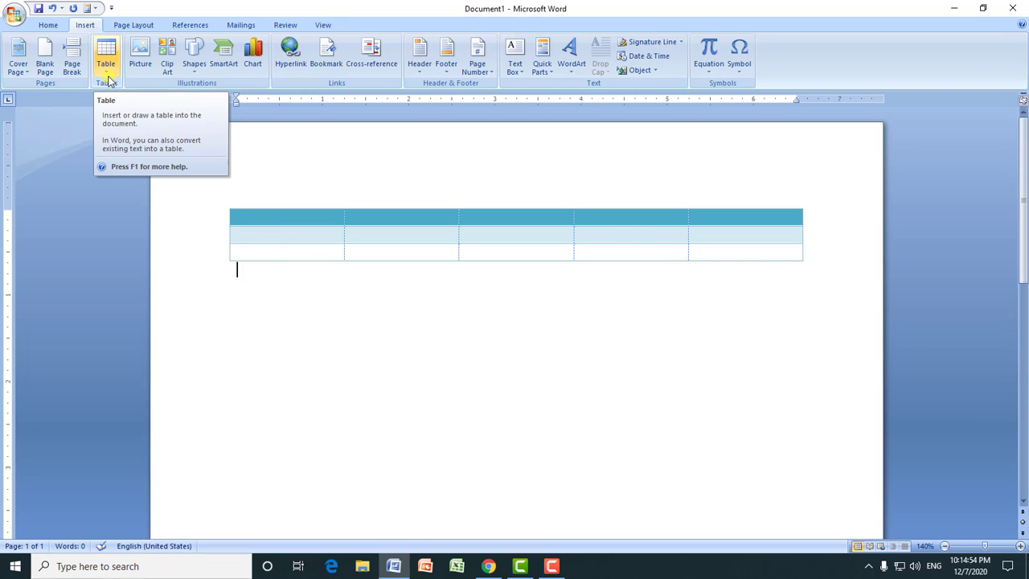
mouse_move(262, 217)
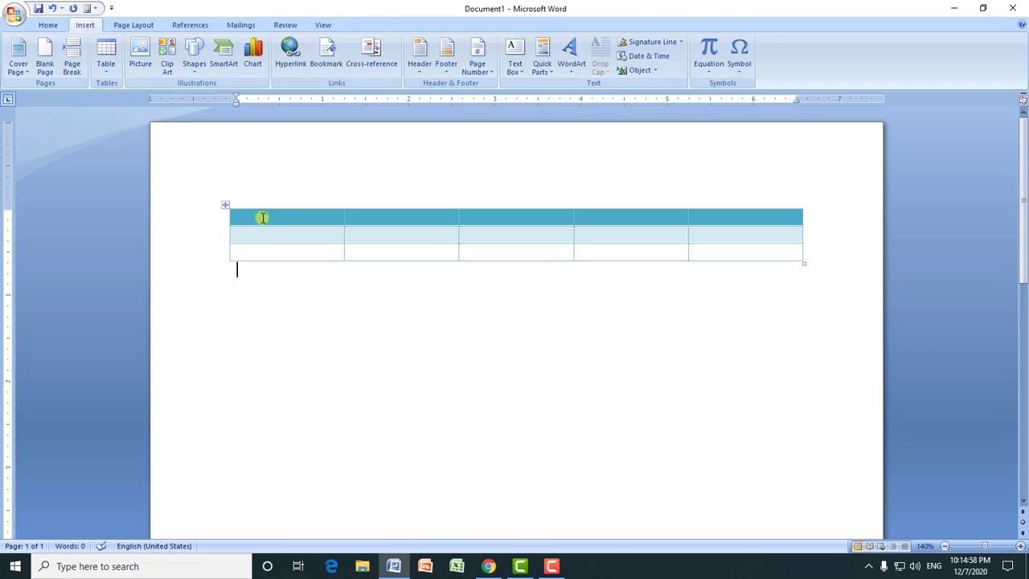
left_click_drag(262, 217, 716, 255)
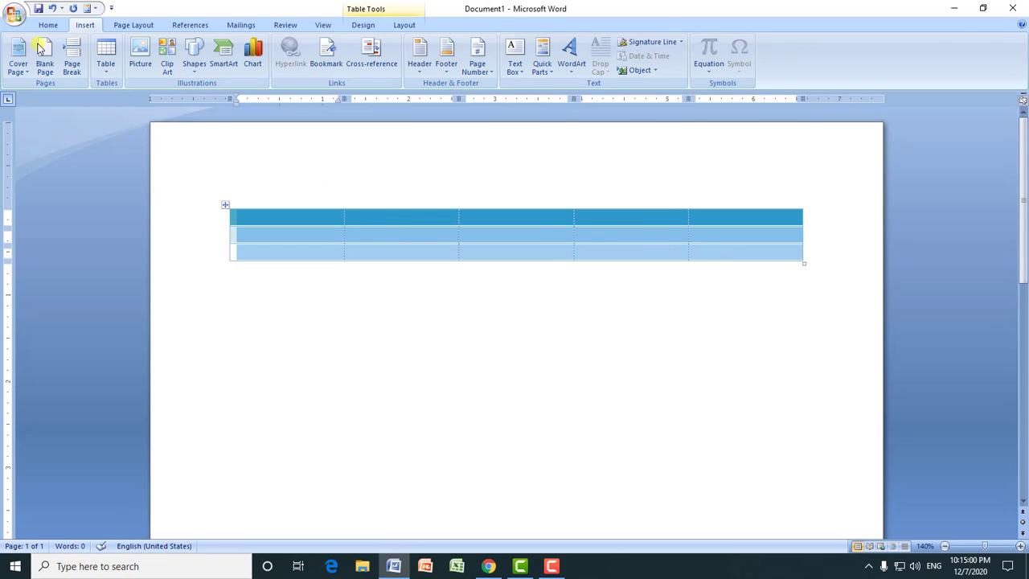
Grow the selected table text to 22 pt on the Home tab.
left_click(48, 25)
left_click(230, 49)
left_click(229, 48)
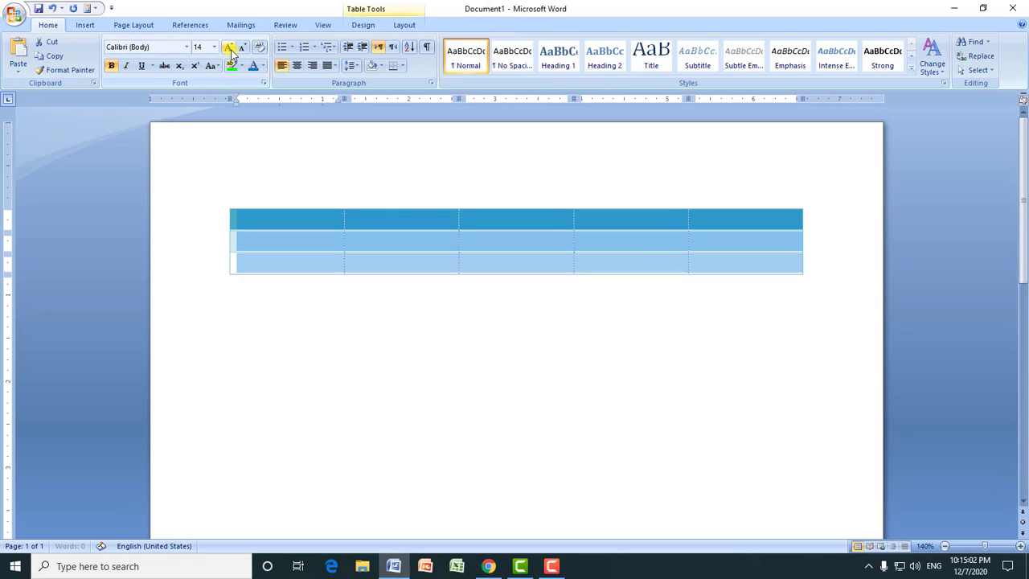
left_click(229, 48)
left_click(229, 48)
left_click(229, 48)
left_click(229, 48)
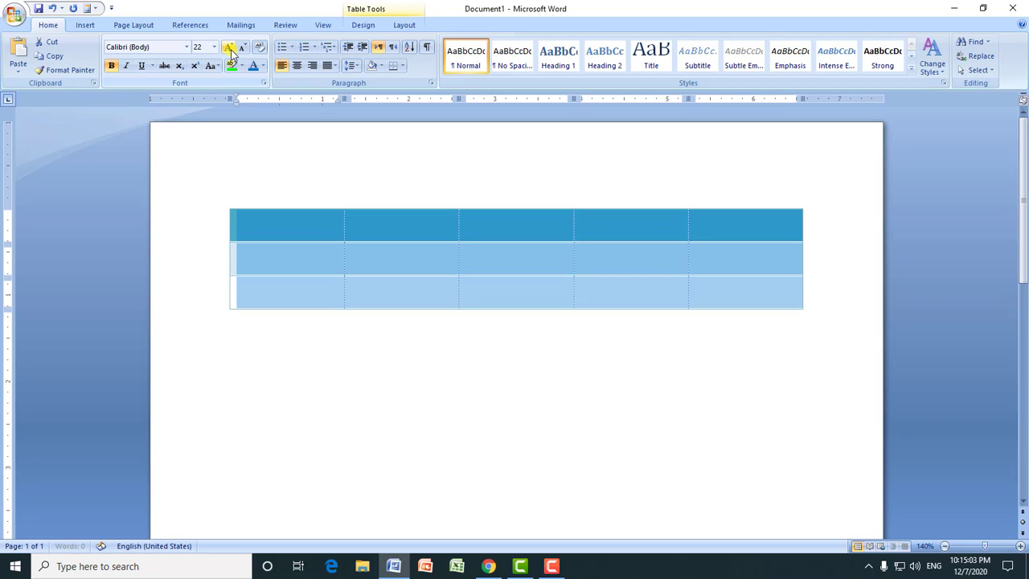
Return to the Insert tab and open and dismiss the Quick Parts gallery.
left_click(85, 24)
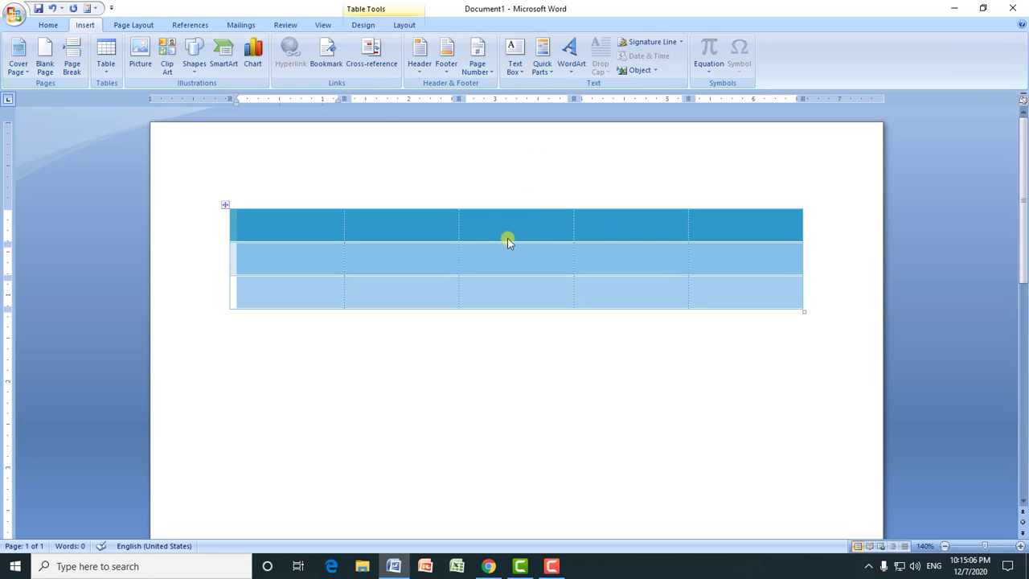
left_click(48, 25)
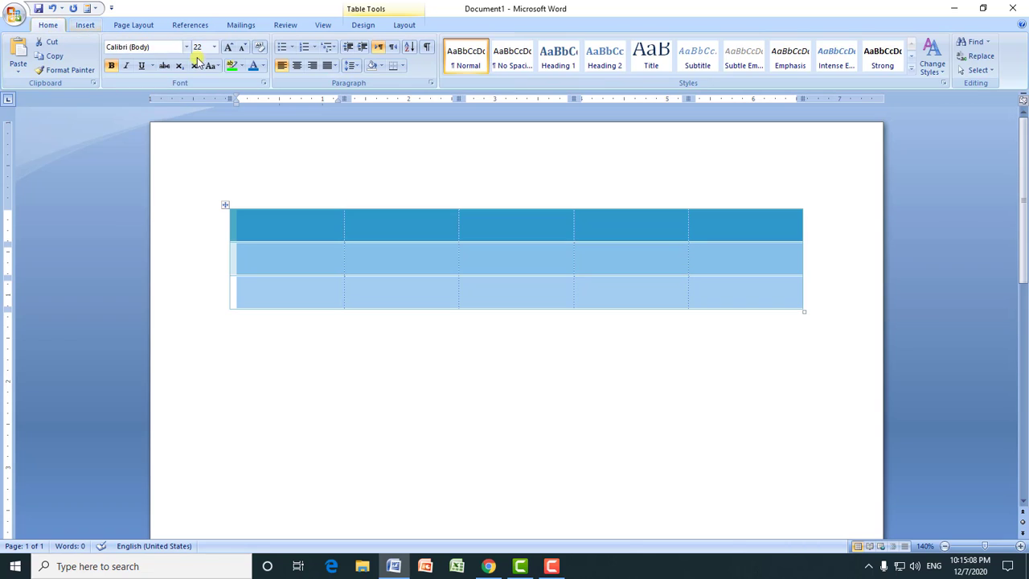
left_click(82, 26)
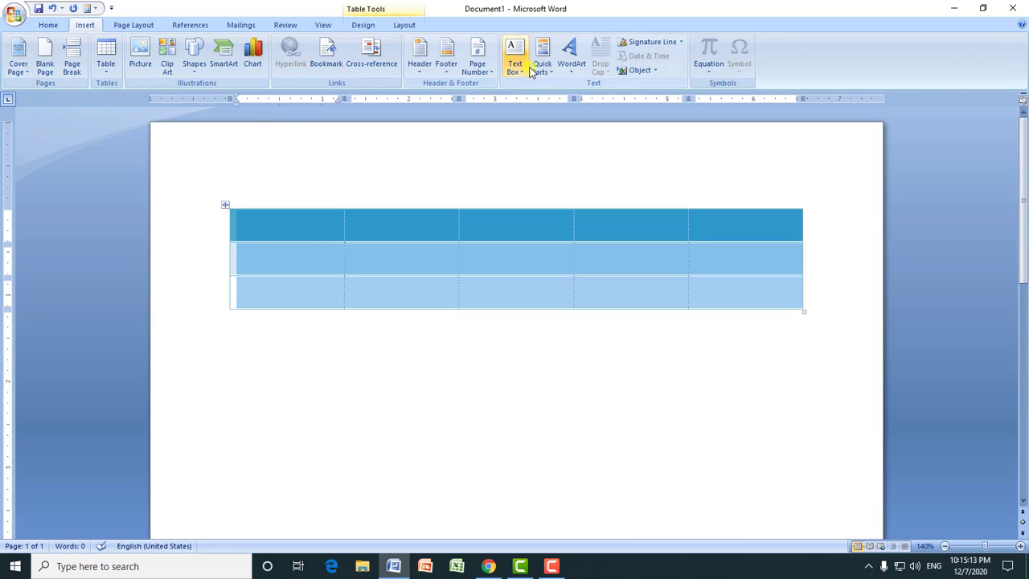
left_click(553, 77)
left_click(429, 264)
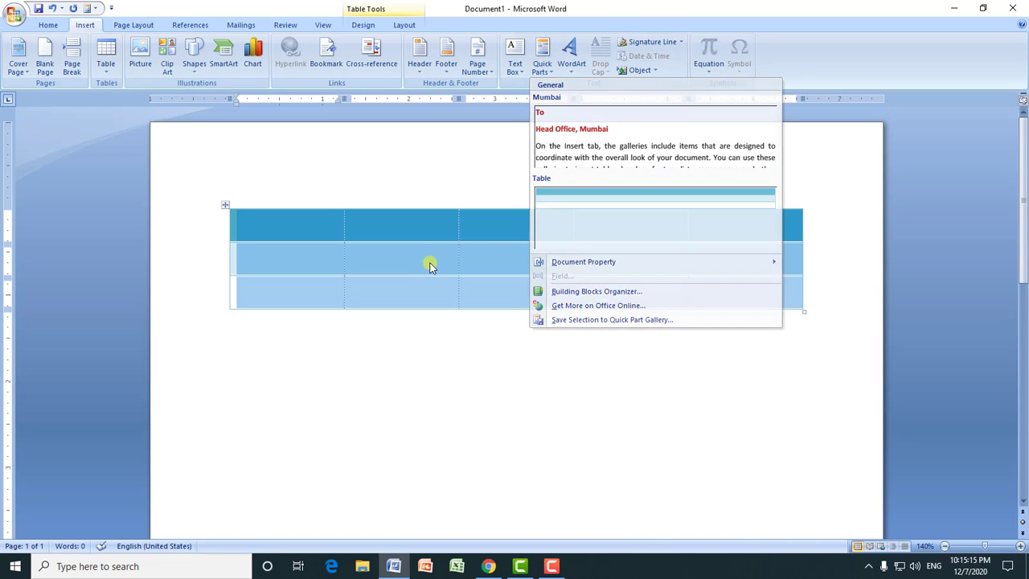
Type 'MS Word in Hindi' in the page header and format it bold at 20 pt.
double_click(269, 163)
type("MS Word in Hindi")
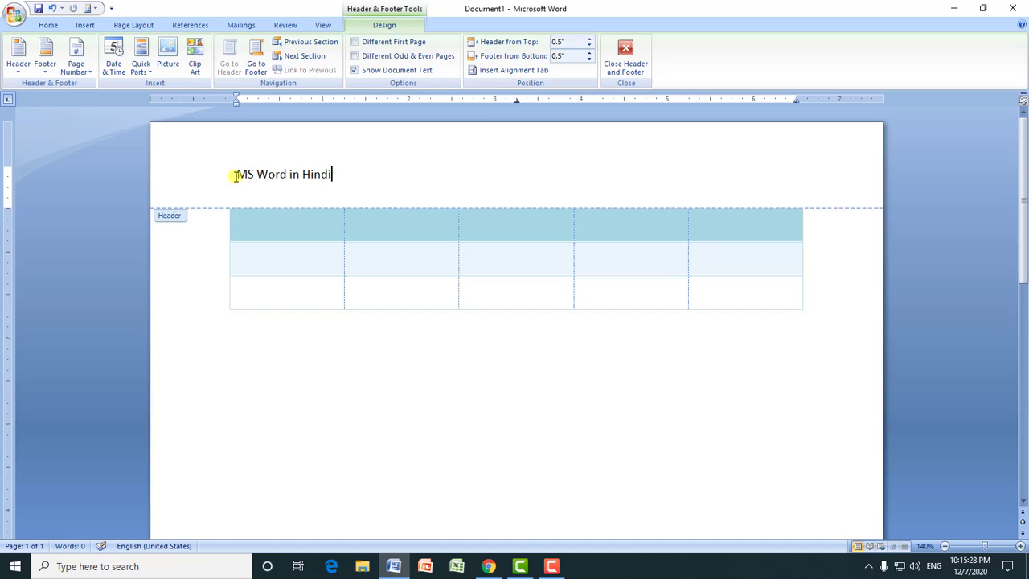
left_click_drag(332, 175, 223, 166)
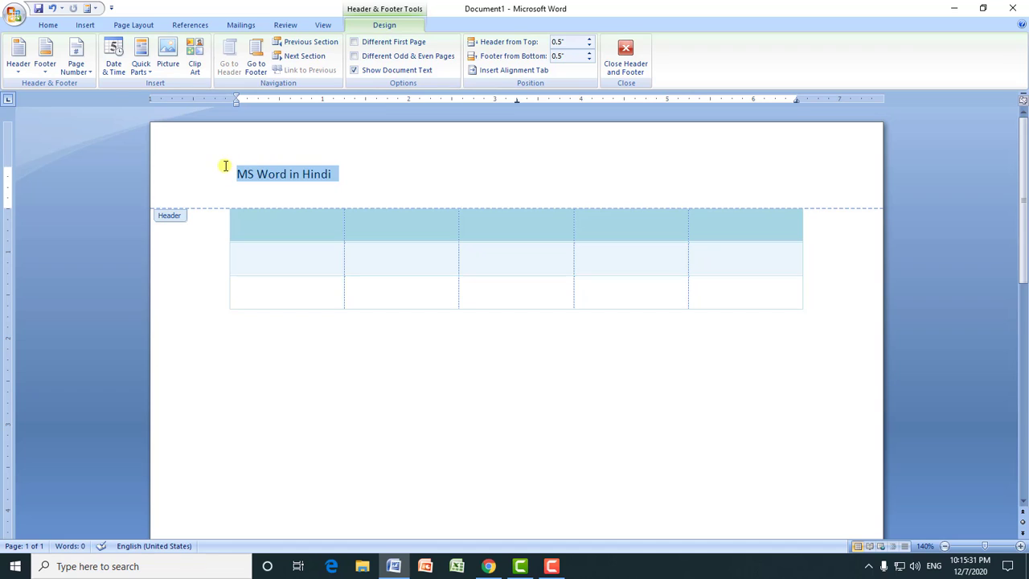
left_click(48, 25)
left_click(229, 47)
left_click(229, 47)
left_click(229, 47)
double_click(229, 47)
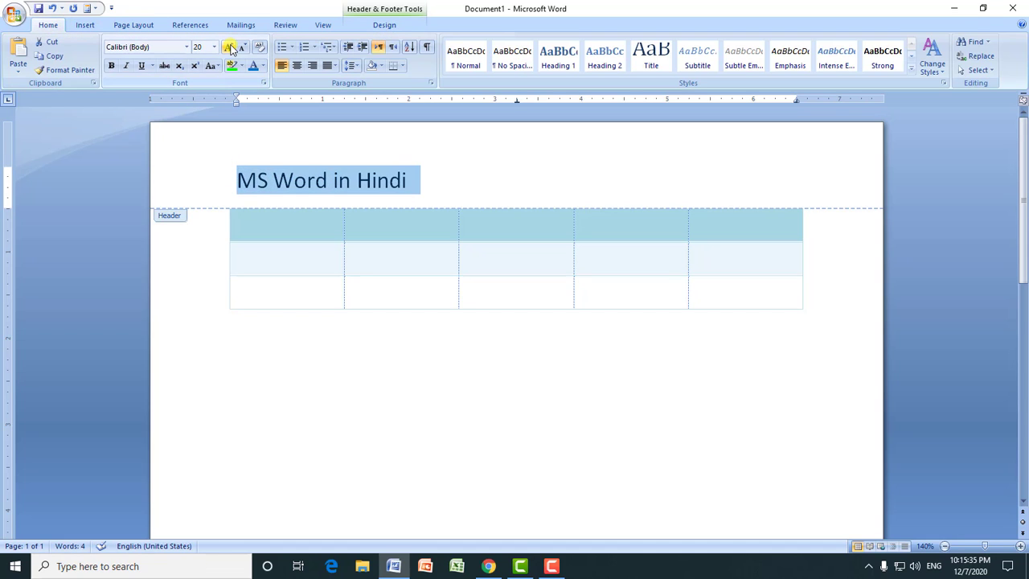
left_click(110, 65)
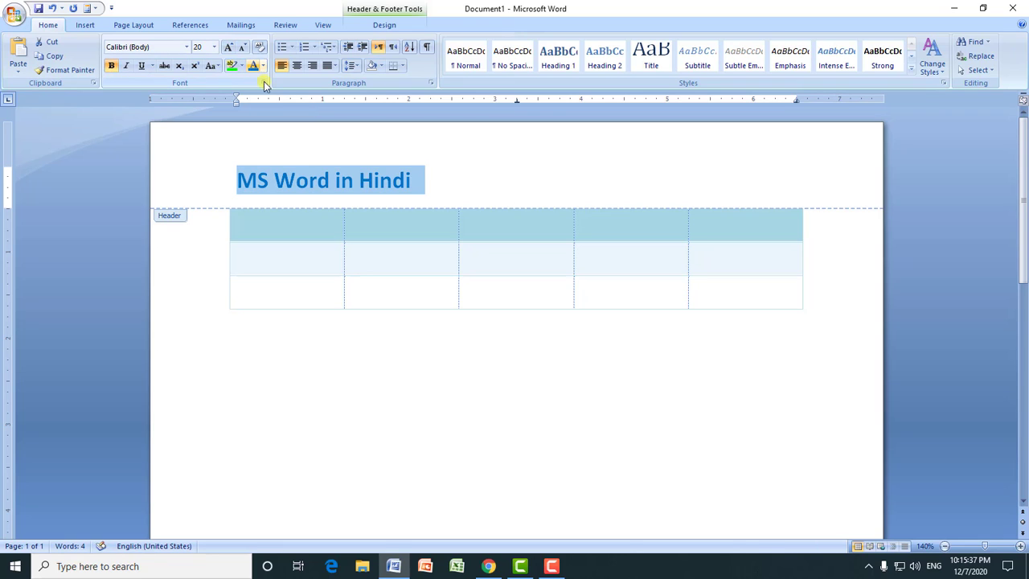
left_click_drag(400, 178, 234, 179)
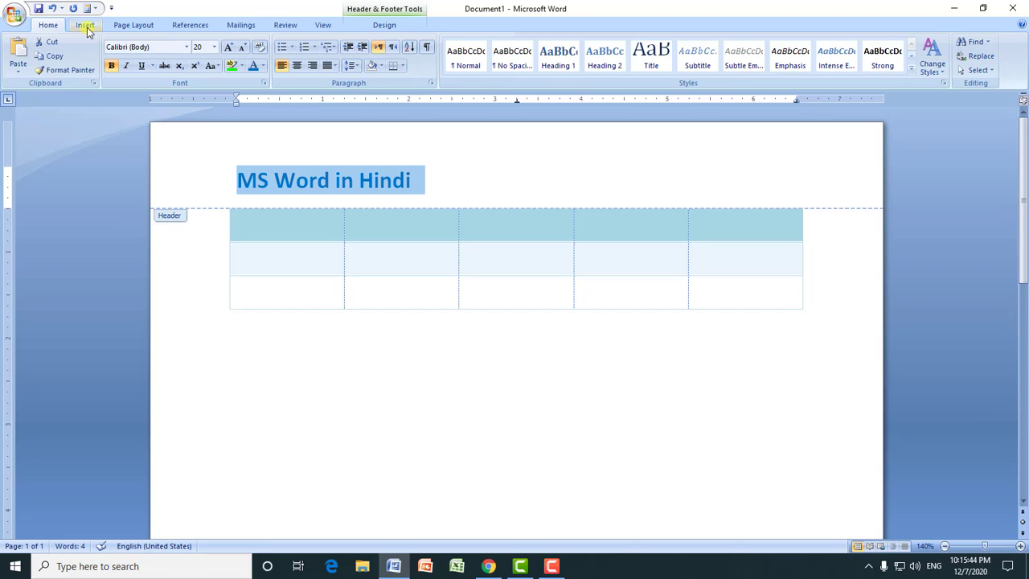
left_click(85, 25)
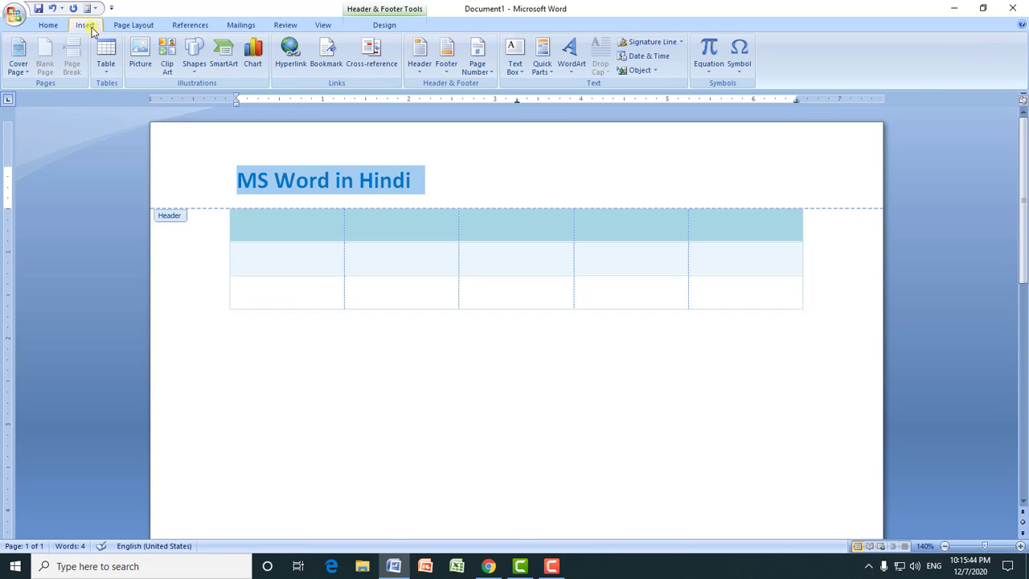
Save the selected header text to the Quick Part Gallery as building block 'MS Word in Hindi'.
left_click(542, 64)
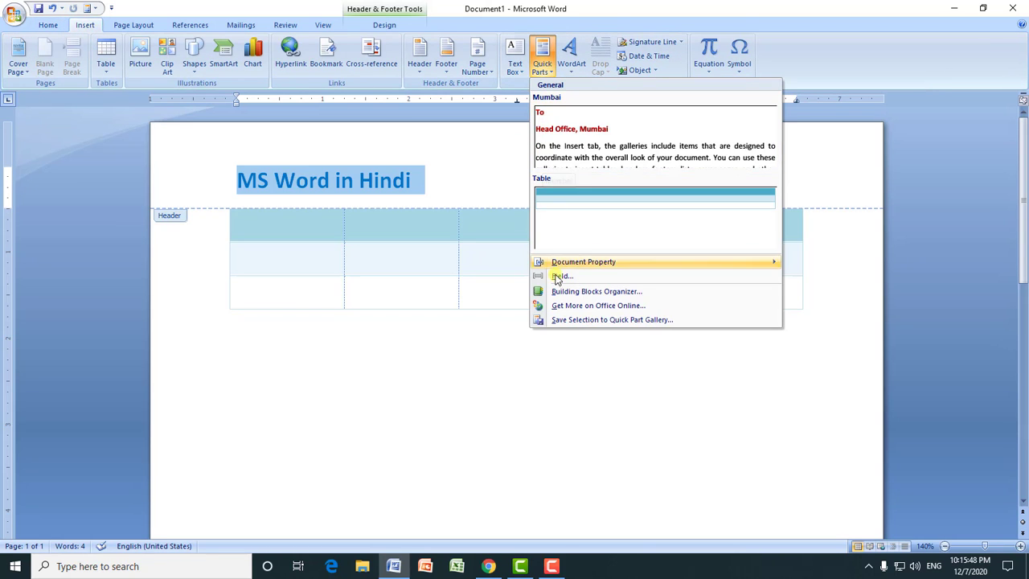
left_click(585, 321)
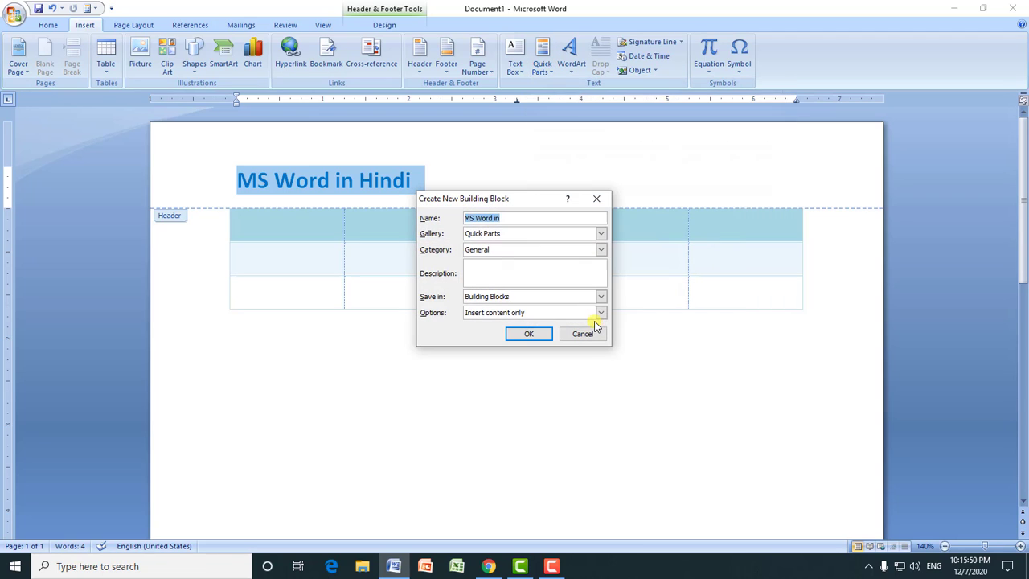
left_click(511, 217)
type("Hindi")
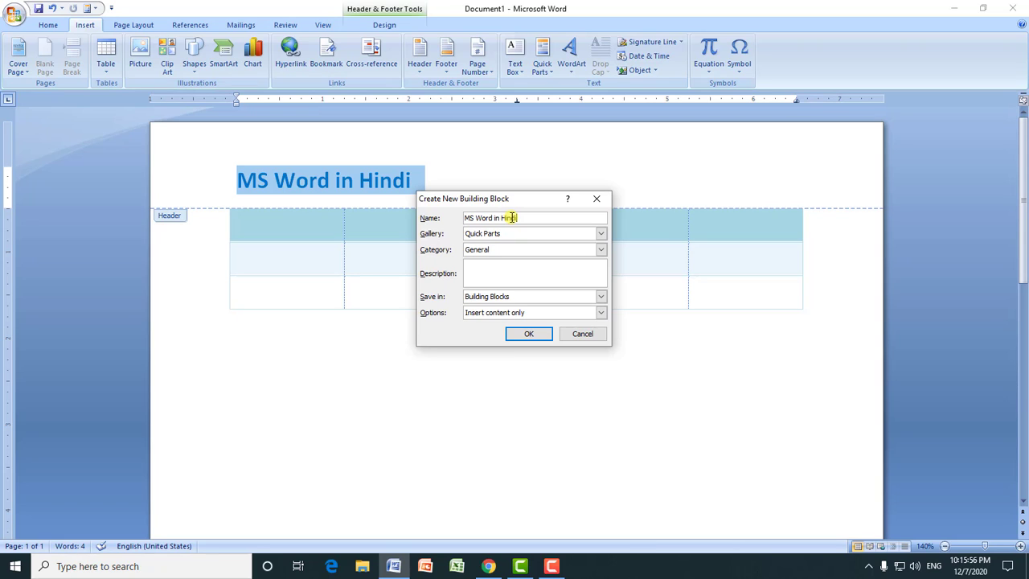
left_click(527, 333)
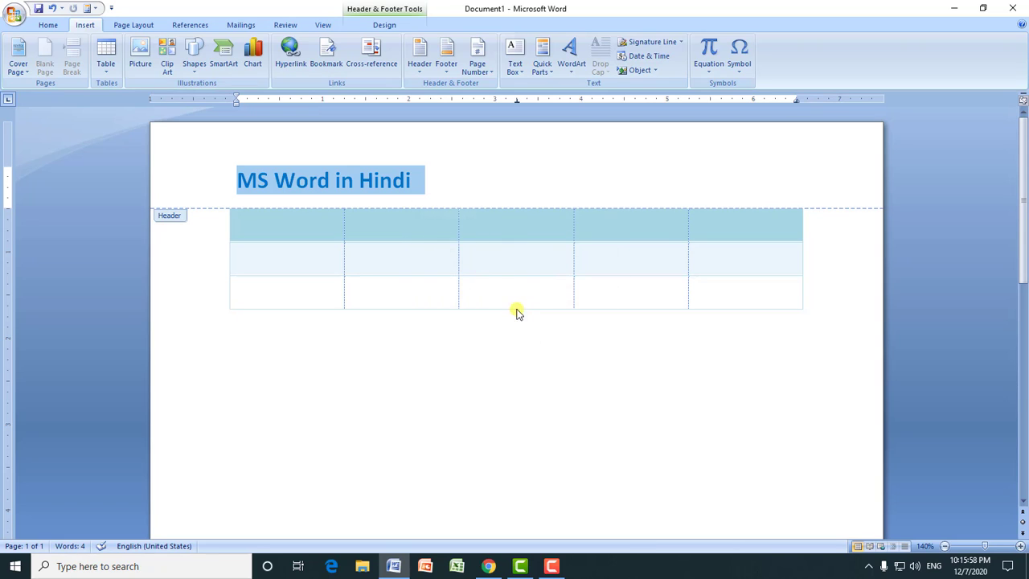
Delete the header text 'MS Word in Hindi' and return to the document body.
left_click_drag(426, 185, 237, 188)
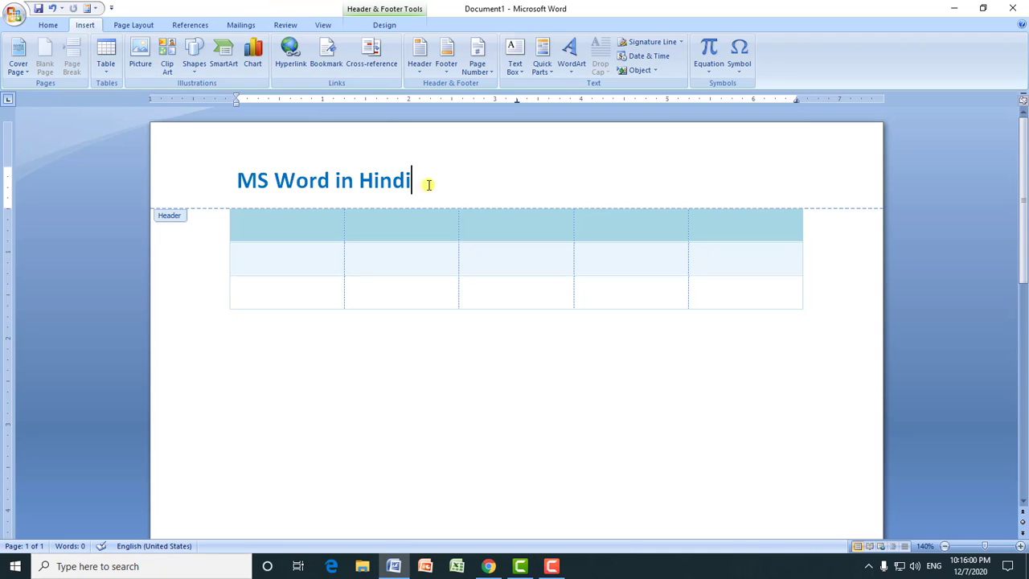
key("Delete")
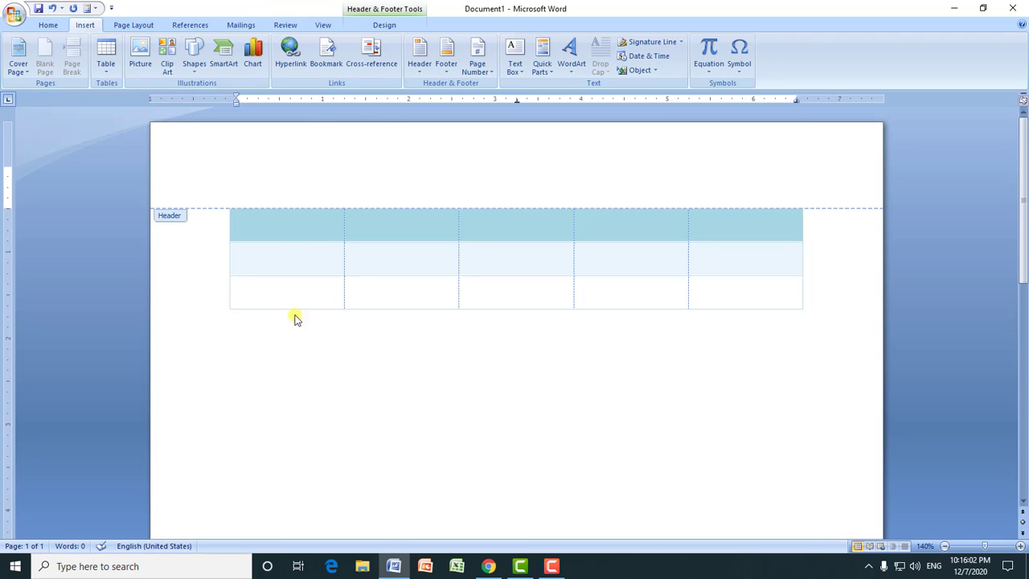
double_click(385, 384)
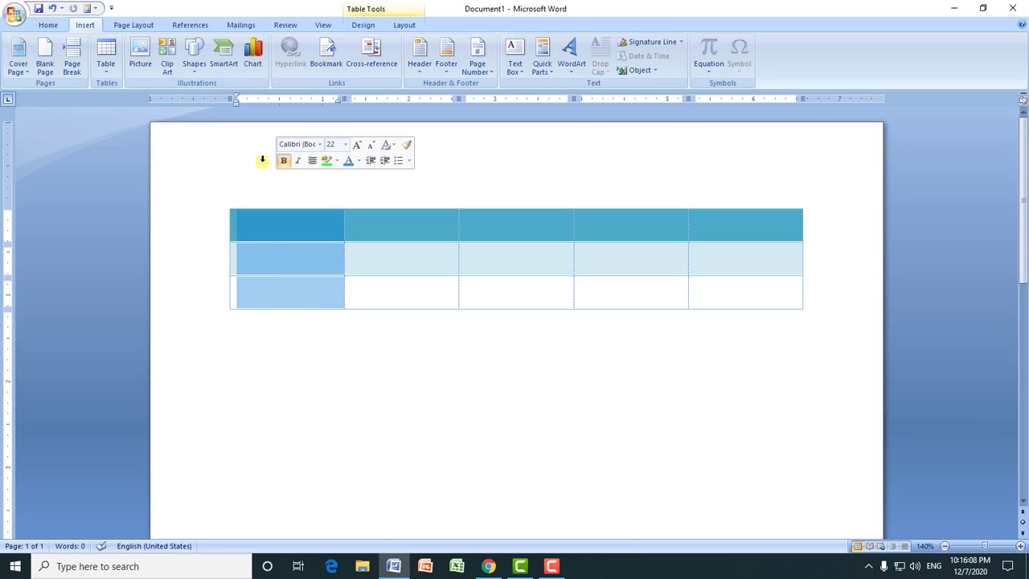
Reinsert the 'MS Word in Hindi' building block into the header to test it.
double_click(503, 167)
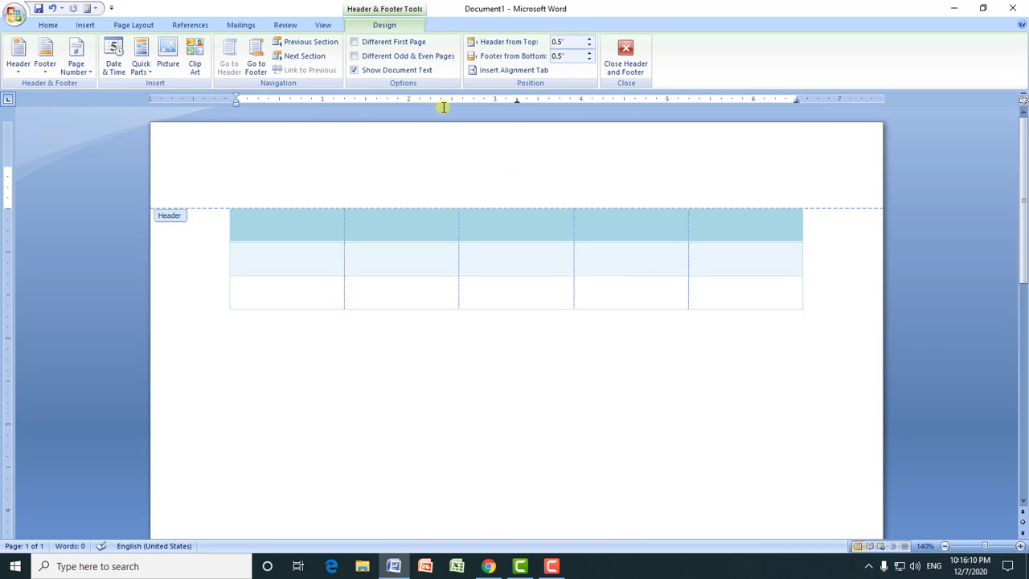
left_click(84, 24)
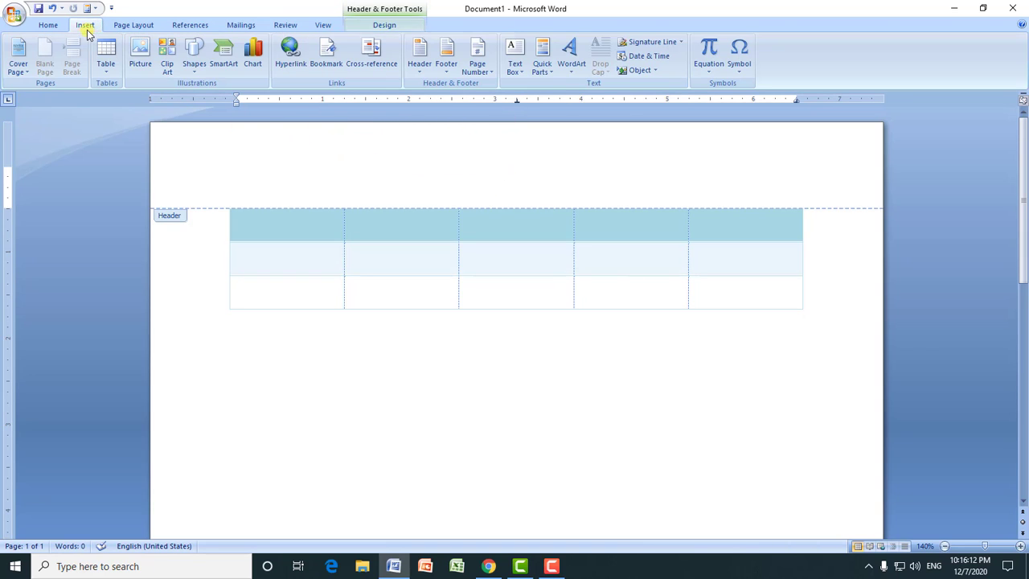
left_click(540, 68)
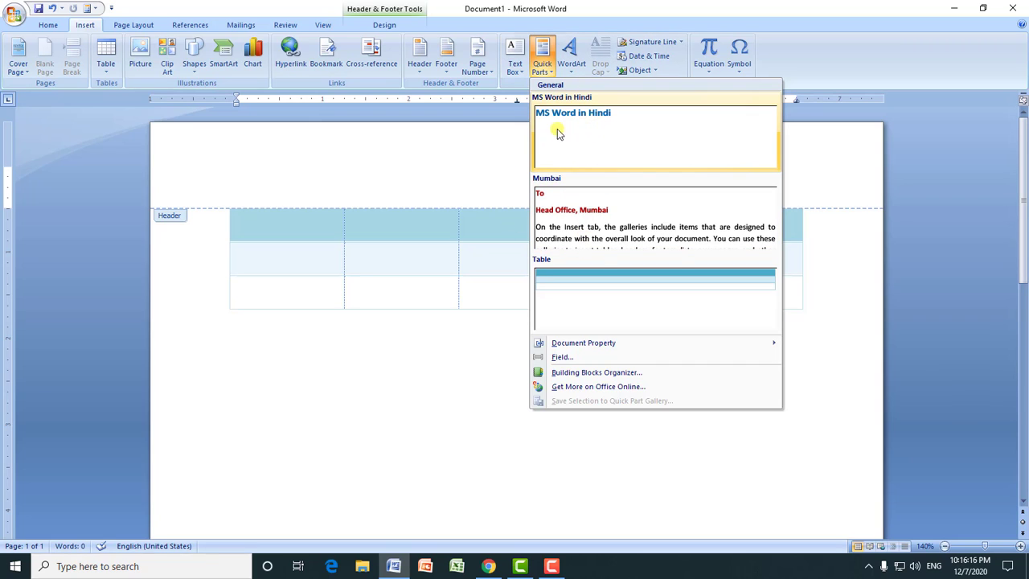
left_click(623, 121)
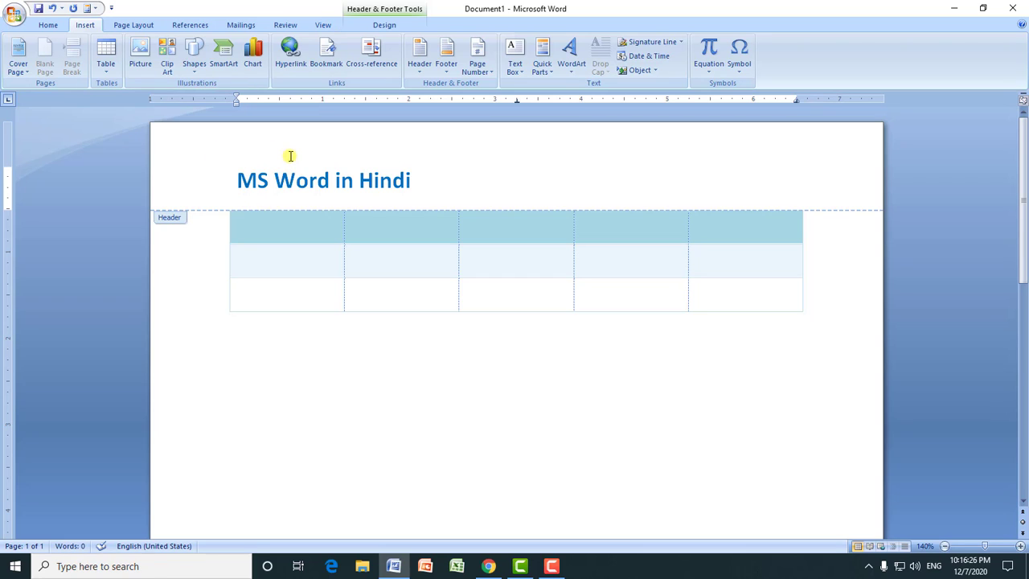
Delete the reinserted header text, leave the header, and delete the whole table.
left_click(554, 75)
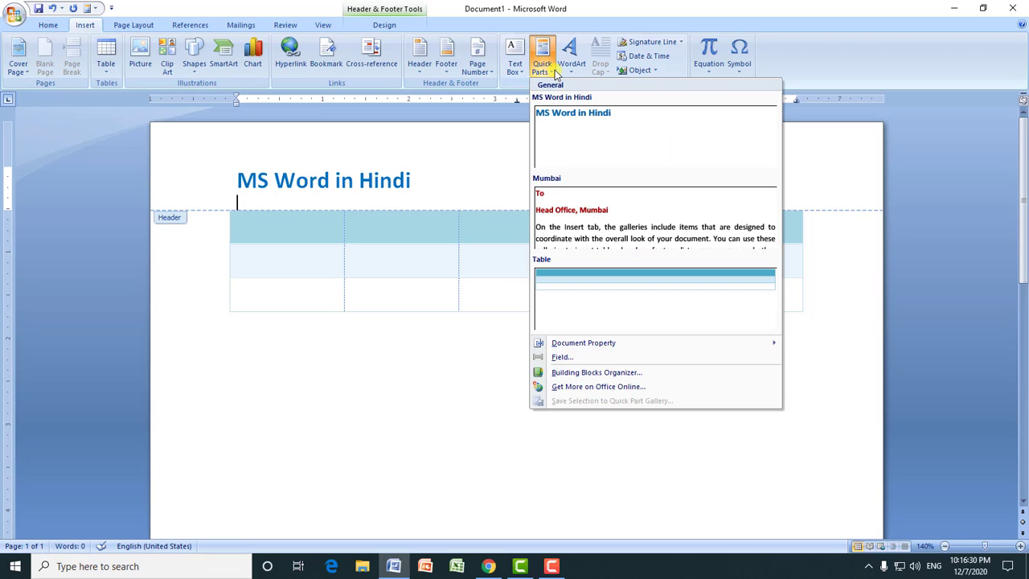
left_click(358, 322)
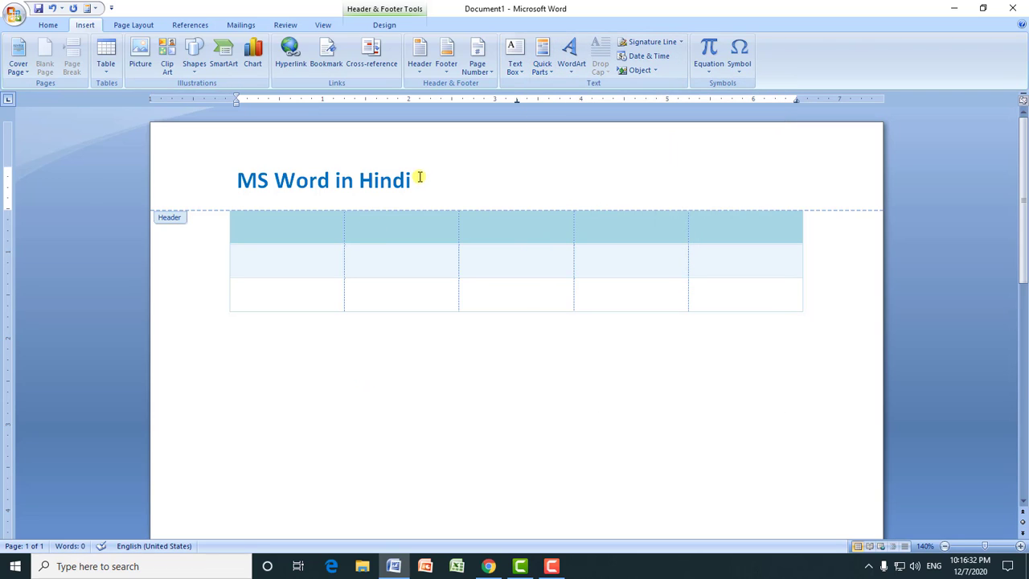
left_click_drag(418, 179, 225, 190)
key("Delete")
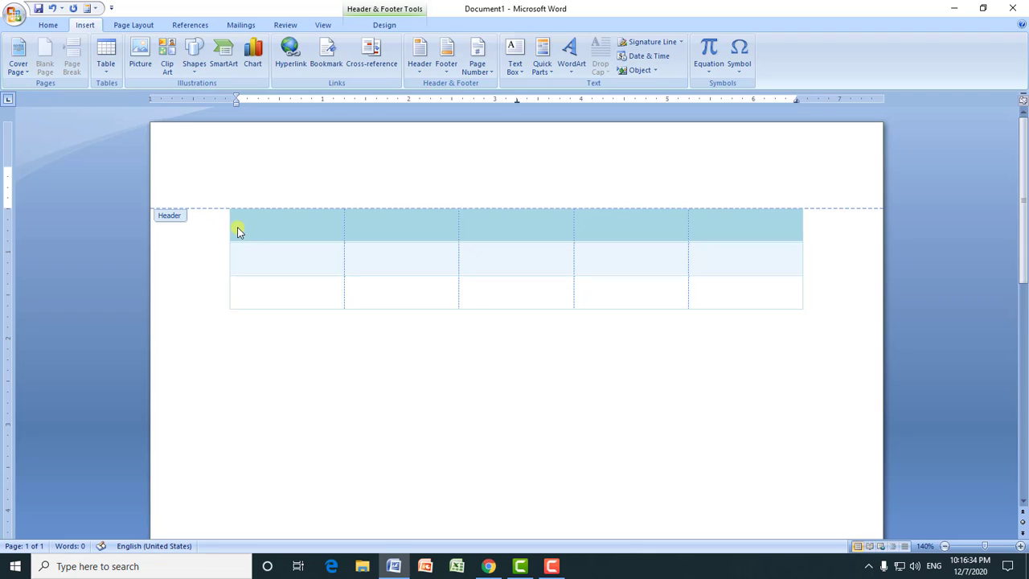
double_click(238, 226)
left_click(223, 206)
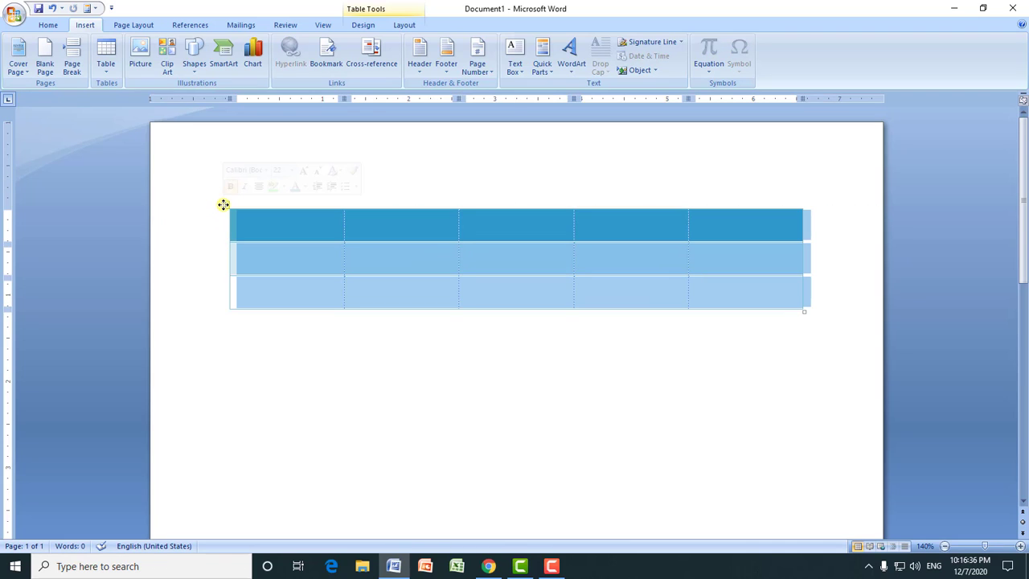
key("BackSpace")
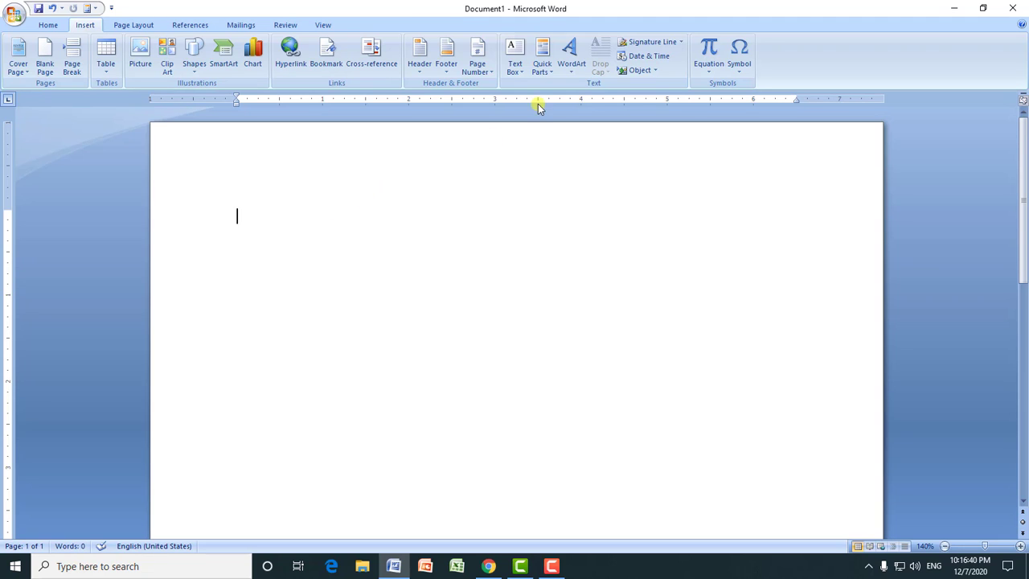
Type 'Waseem Computers' on the blank page and select the line.
left_click(572, 76)
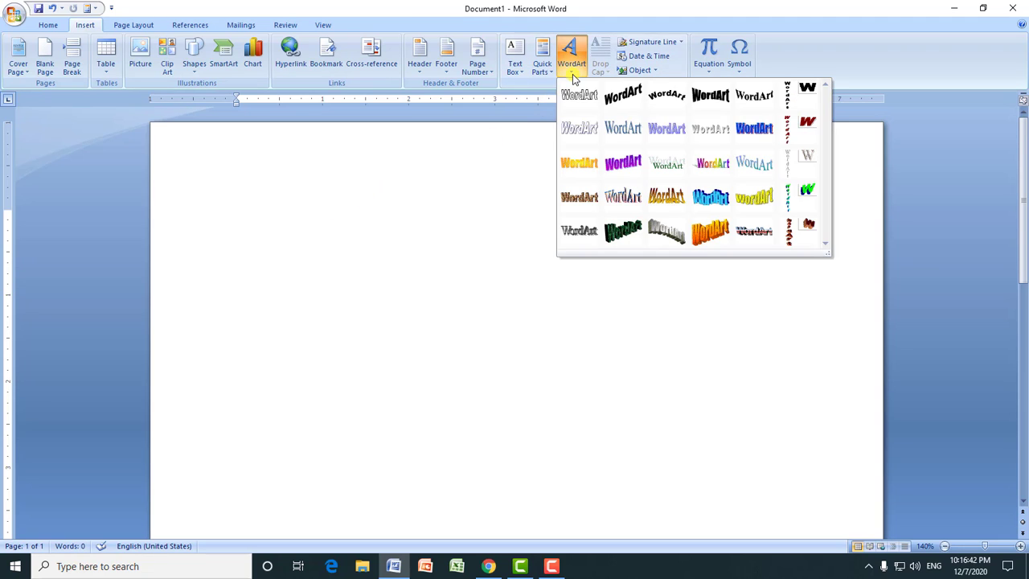
left_click(367, 190)
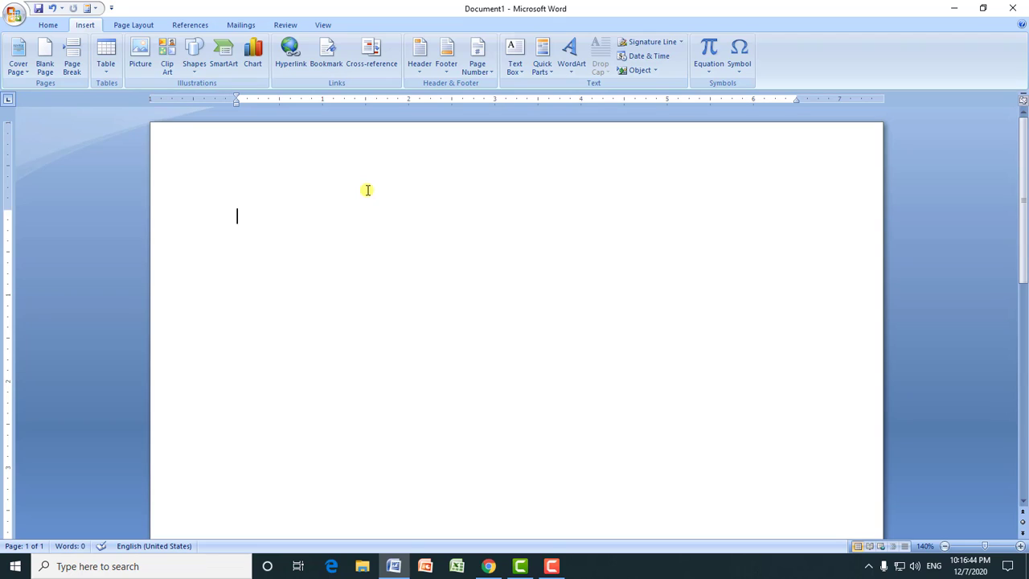
type("Waseem Computers")
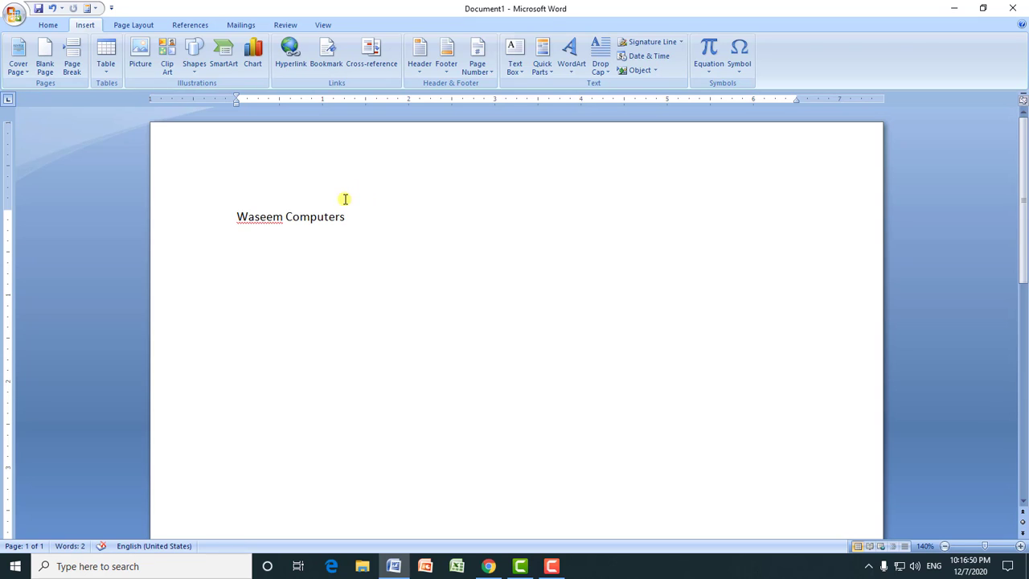
triple_click(294, 217)
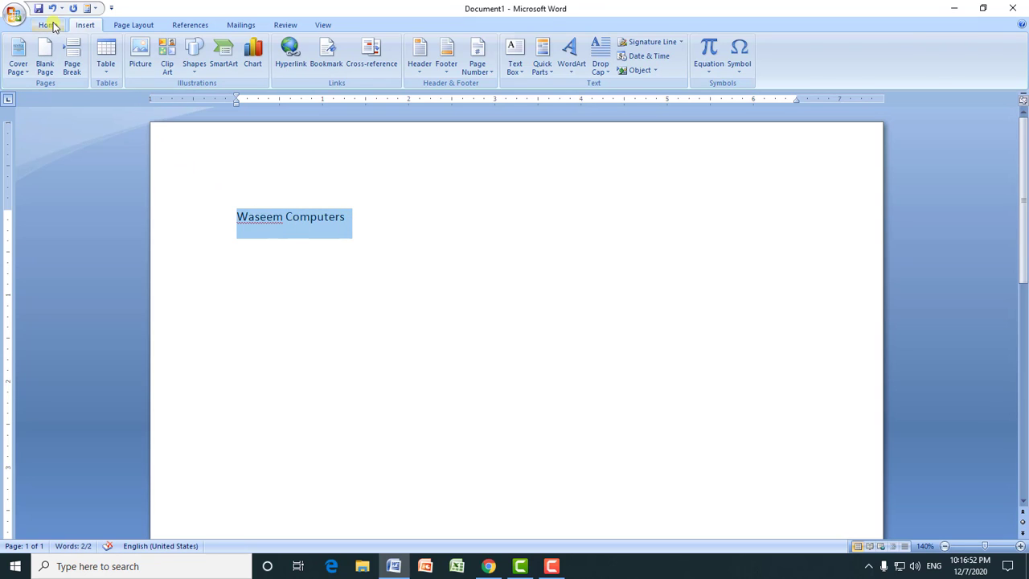
Format 'Waseem Computers' as 36 pt bold maroon text.
left_click(48, 25)
left_click(229, 48)
left_click(229, 49)
left_click(229, 49)
left_click(230, 48)
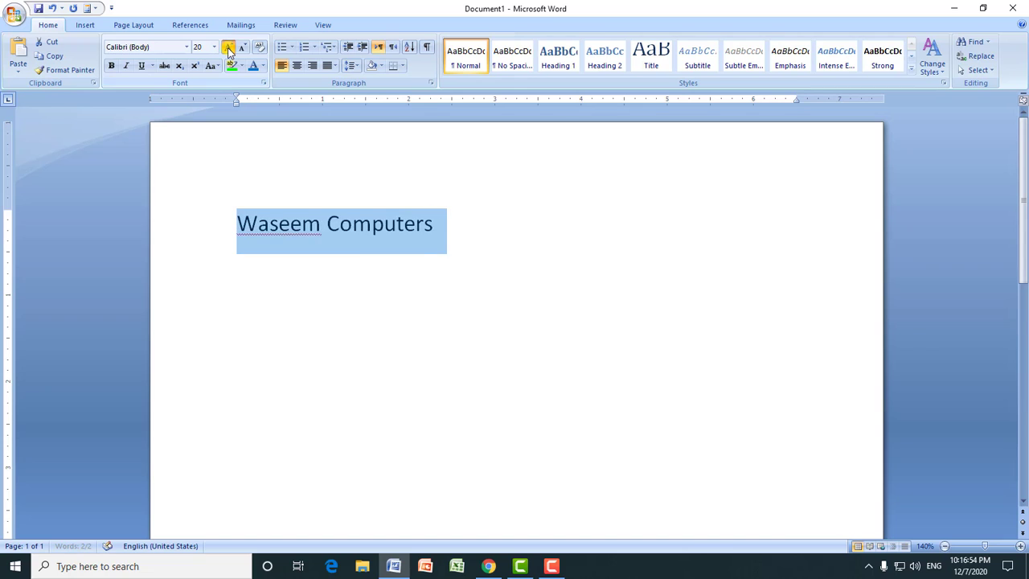
left_click(229, 49)
left_click(229, 48)
left_click(229, 48)
left_click(229, 48)
left_click(110, 65)
left_click(262, 66)
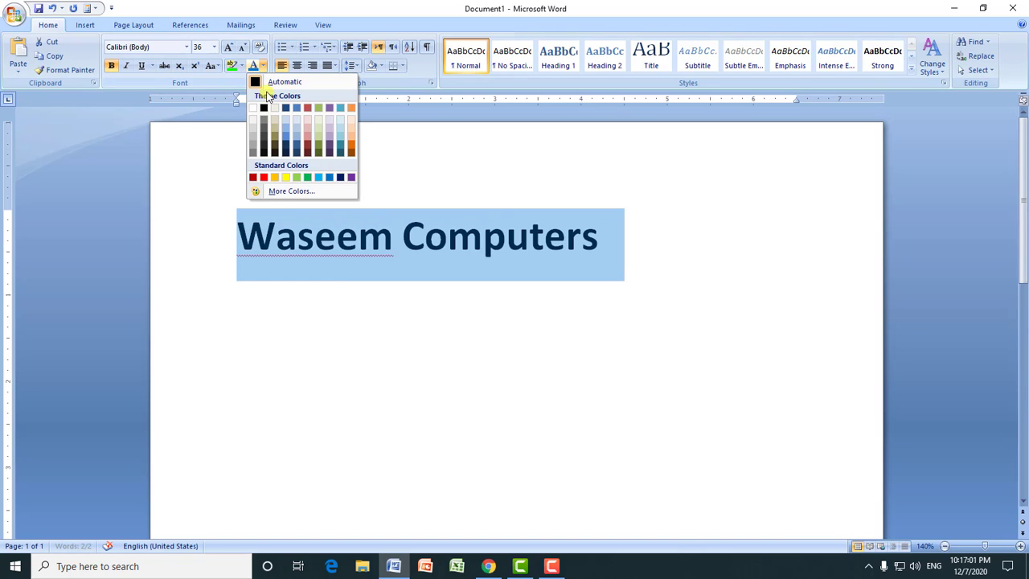
left_click(308, 147)
left_click(86, 25)
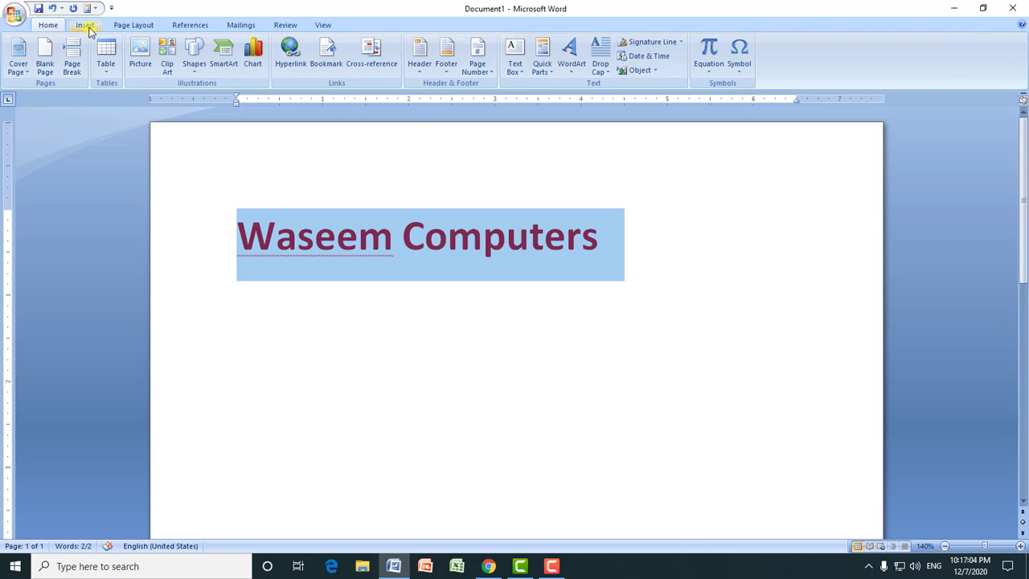
Convert 'Waseem Computers' into WordArt using the orange slanted 3D style.
left_click(571, 64)
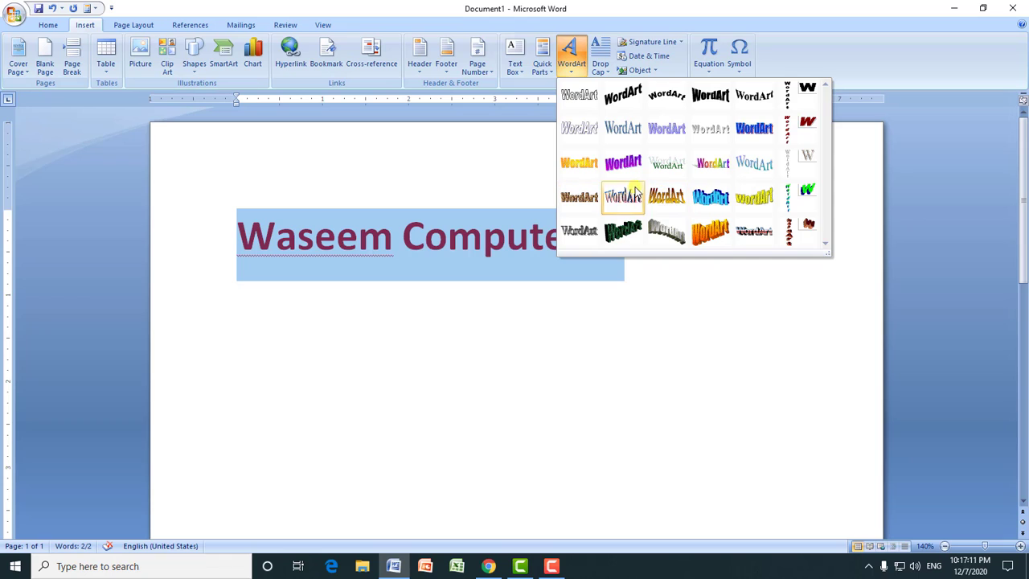
left_click(704, 235)
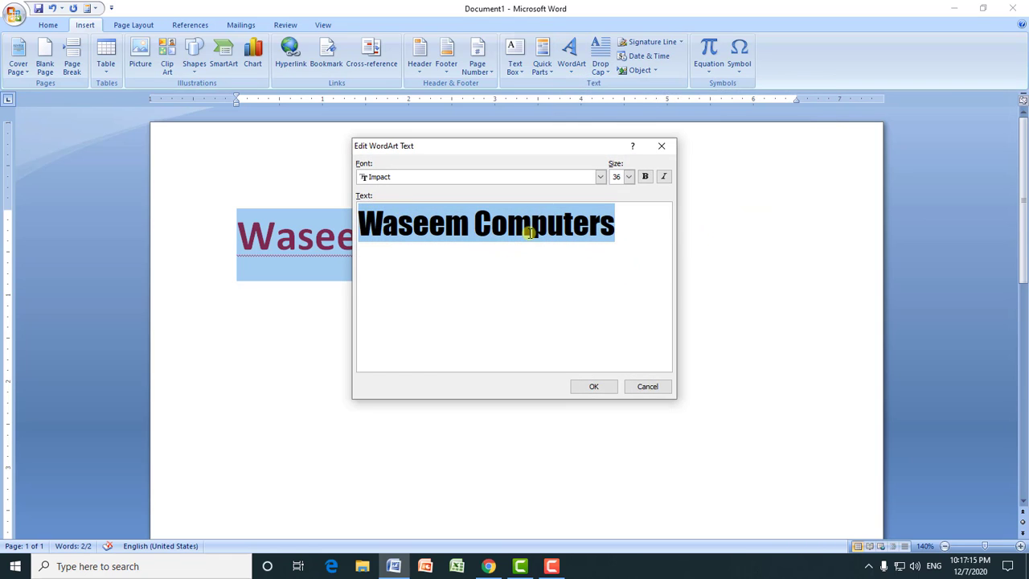
left_click(593, 386)
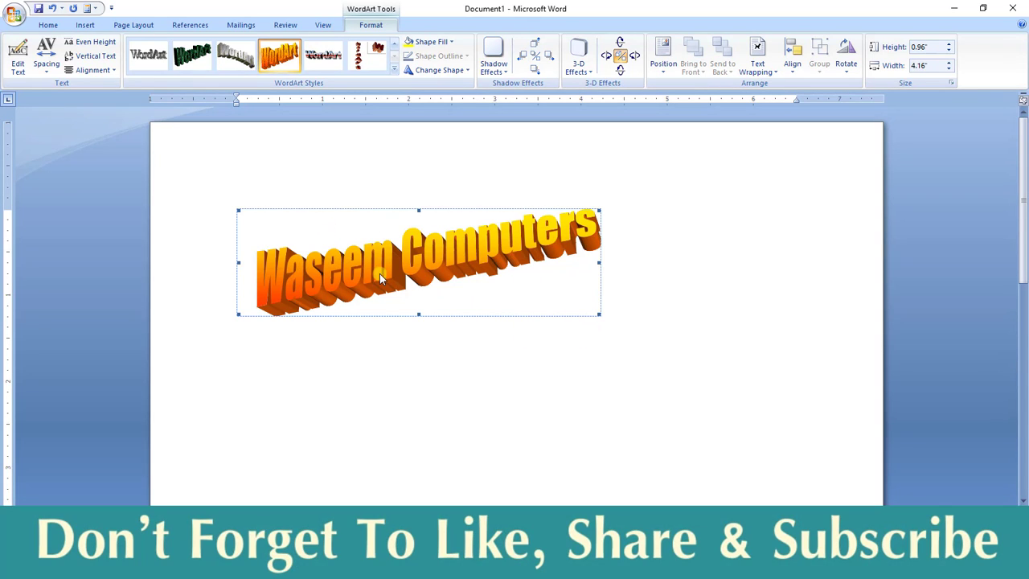
Change the WordArt text to bold Humnst777 Cn BT at size 36.
left_click(85, 25)
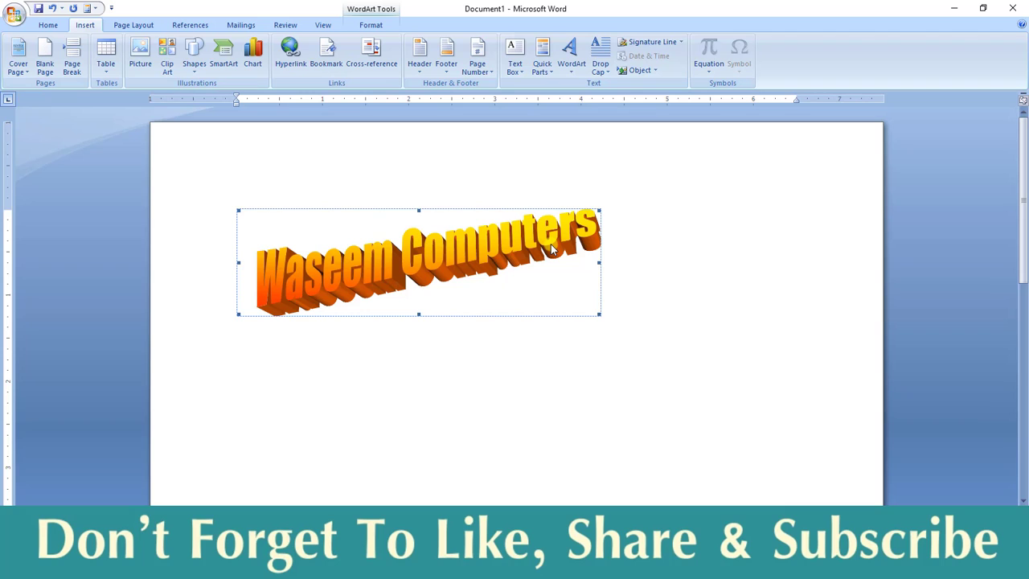
left_click(366, 25)
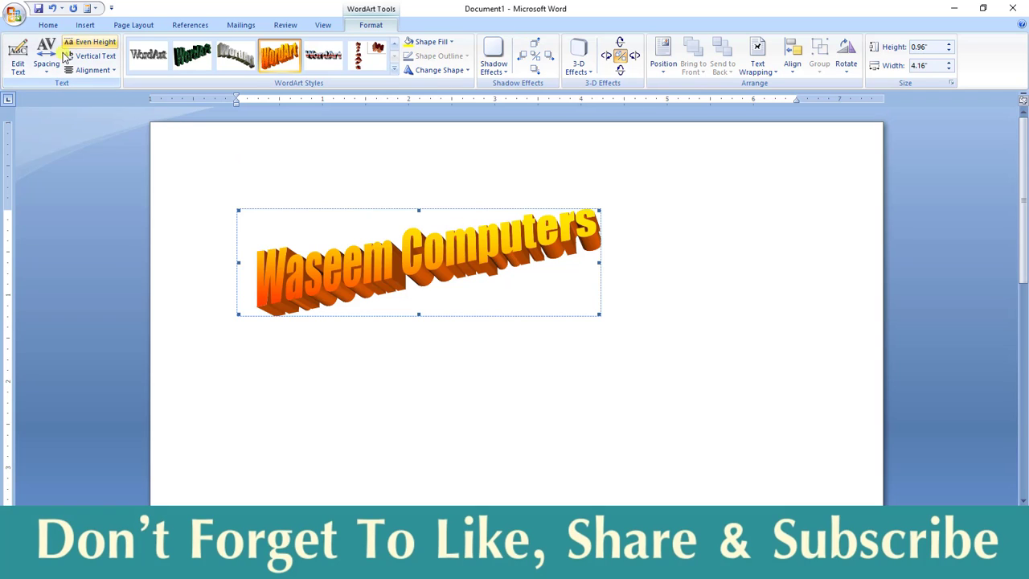
left_click(20, 64)
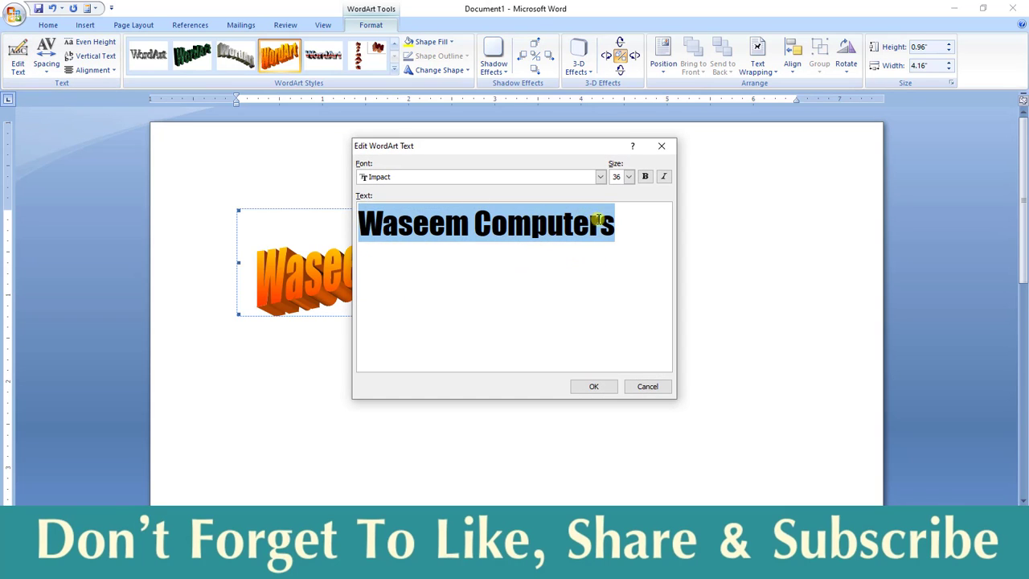
left_click(624, 227)
left_click_drag(626, 225, 354, 225)
left_click(600, 177)
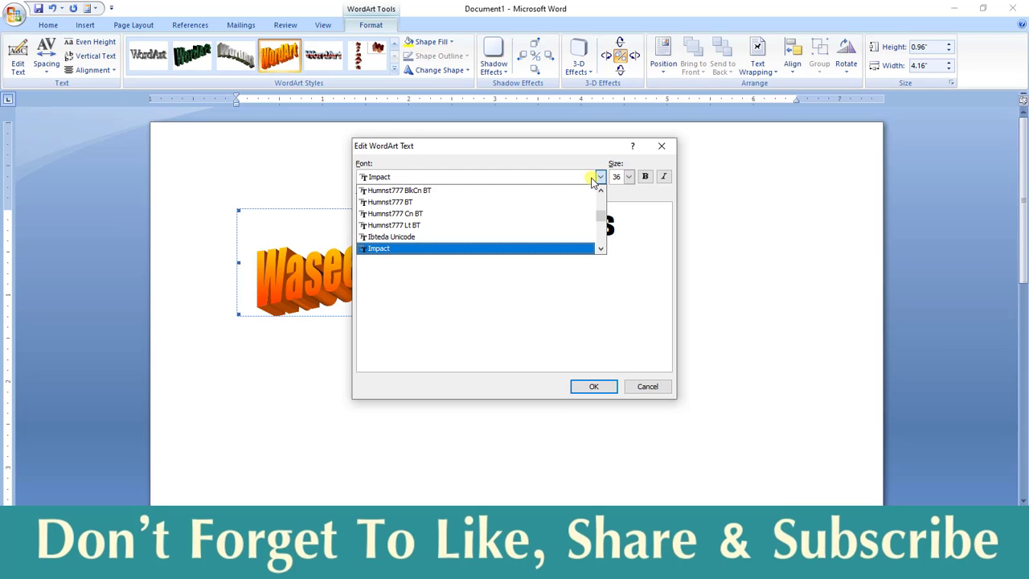
left_click(449, 215)
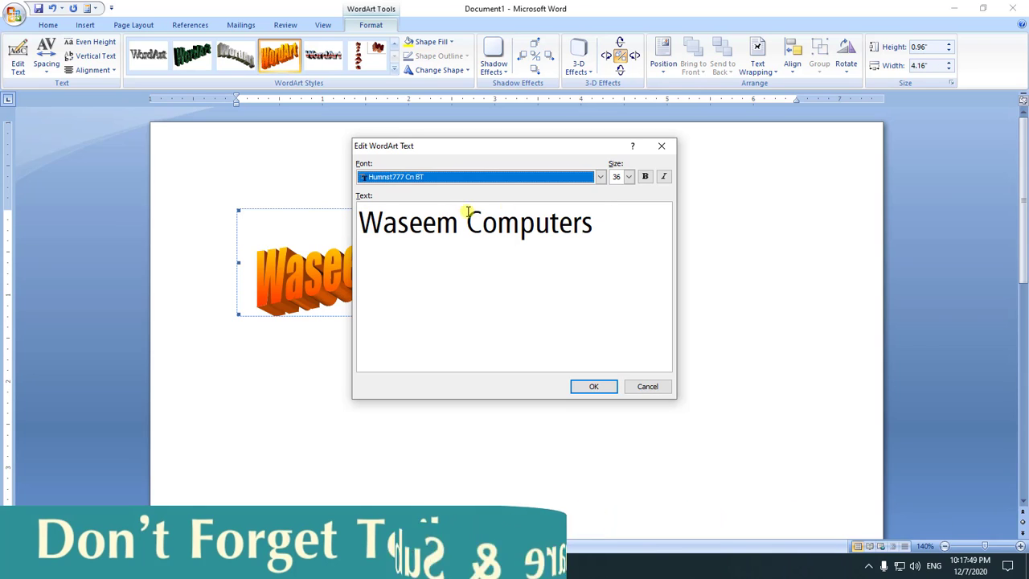
left_click(629, 177)
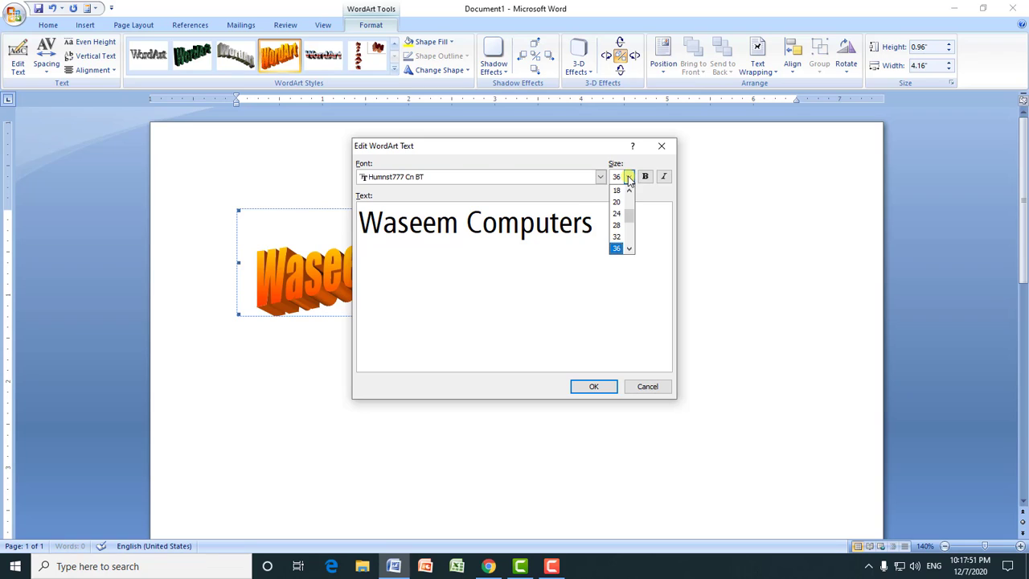
left_click(616, 247)
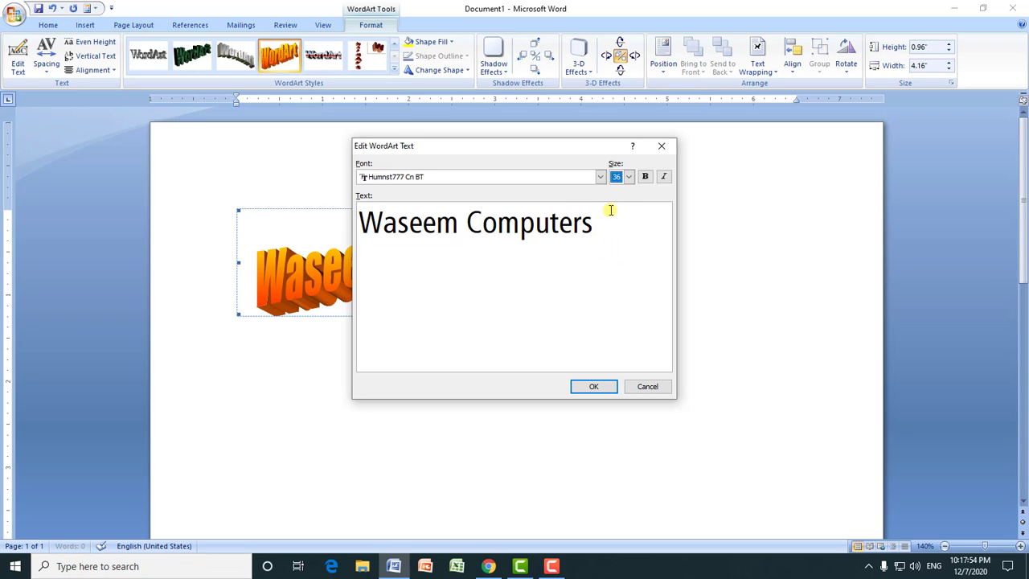
left_click(645, 176)
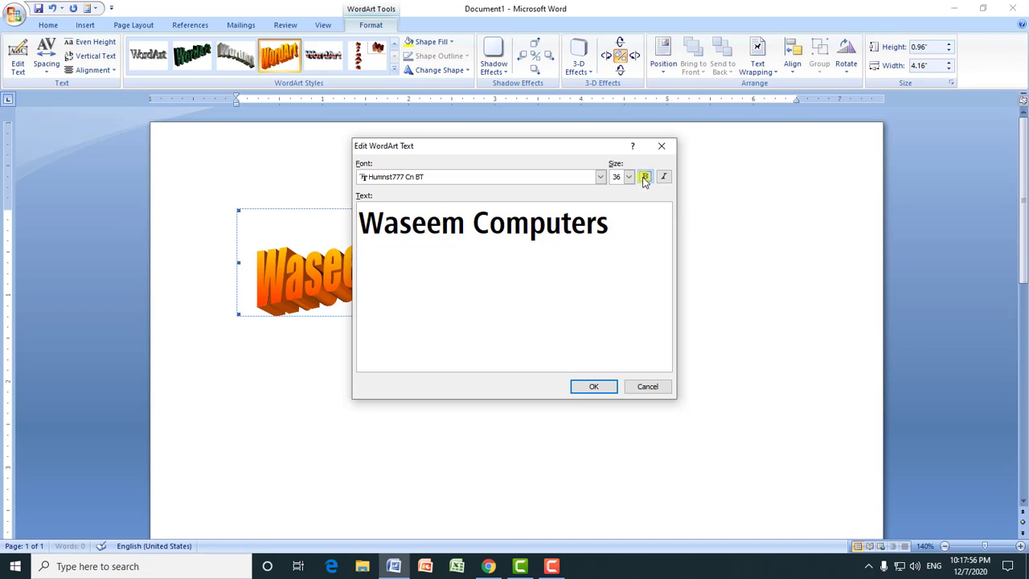
left_click(594, 386)
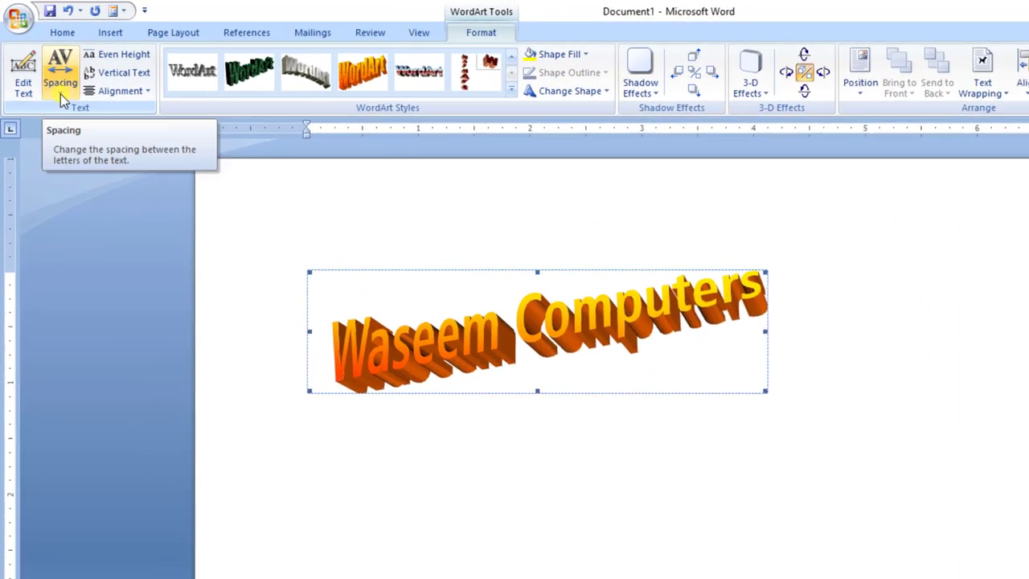
Try Very Tight, Tight, Loose and Very Loose WordArt letter spacing, ending on Normal.
left_click(47, 71)
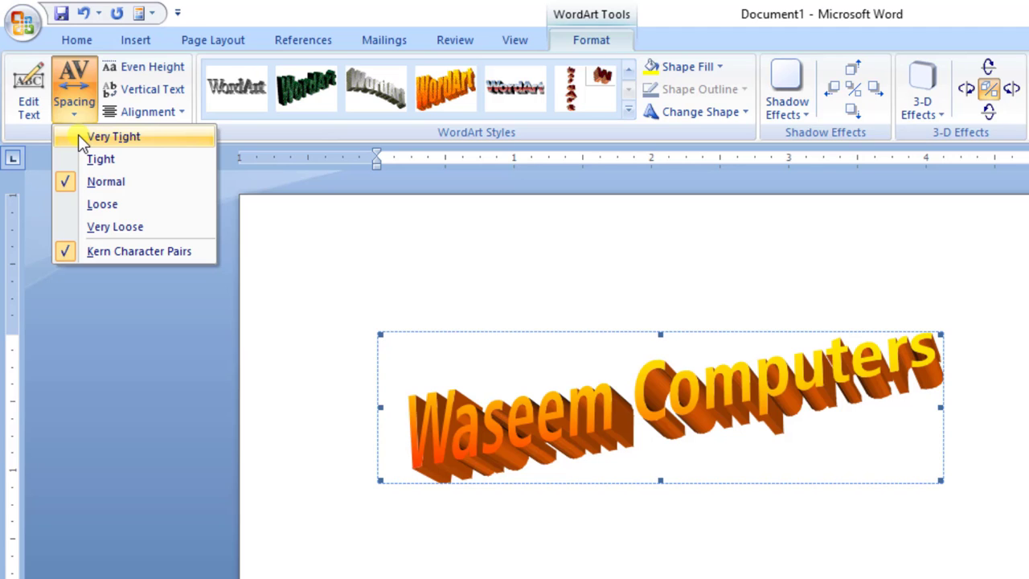
left_click(82, 138)
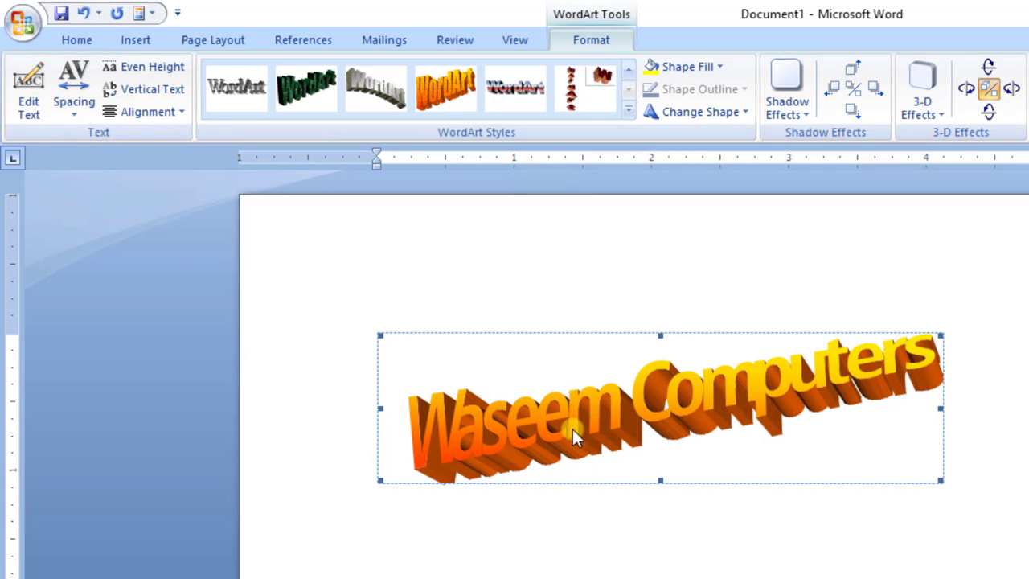
left_click(73, 100)
left_click(80, 161)
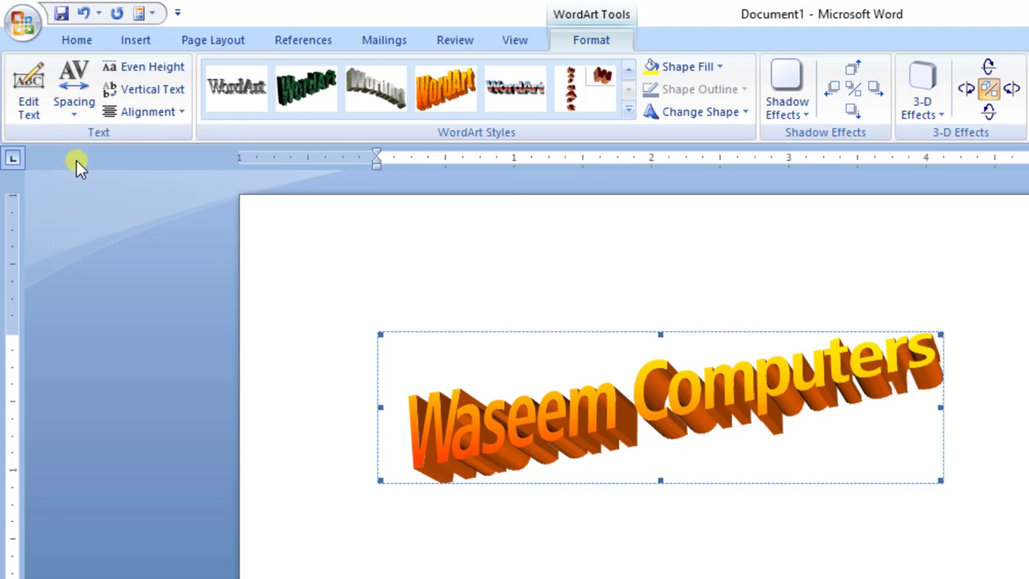
left_click(74, 103)
left_click(83, 183)
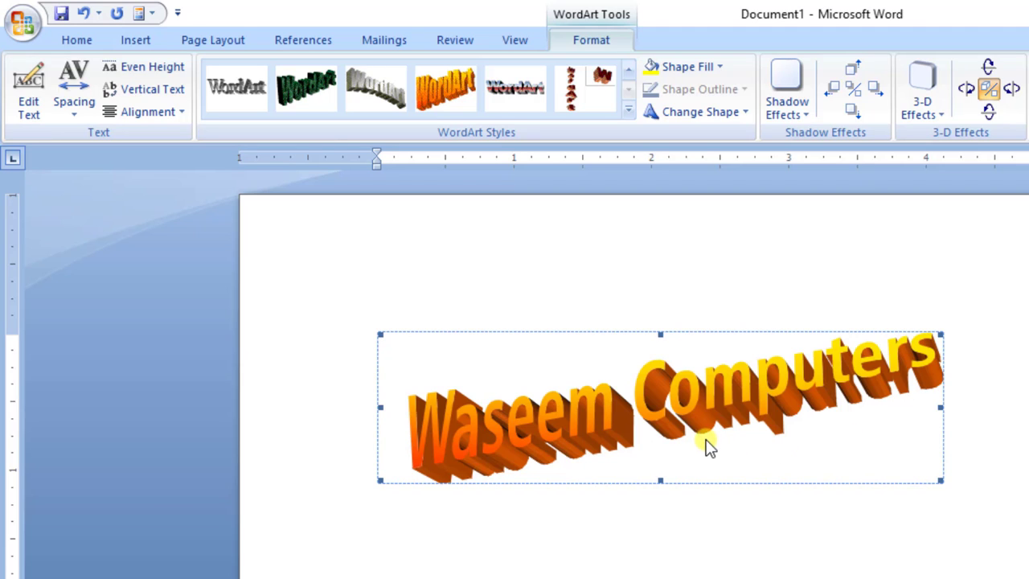
left_click(71, 117)
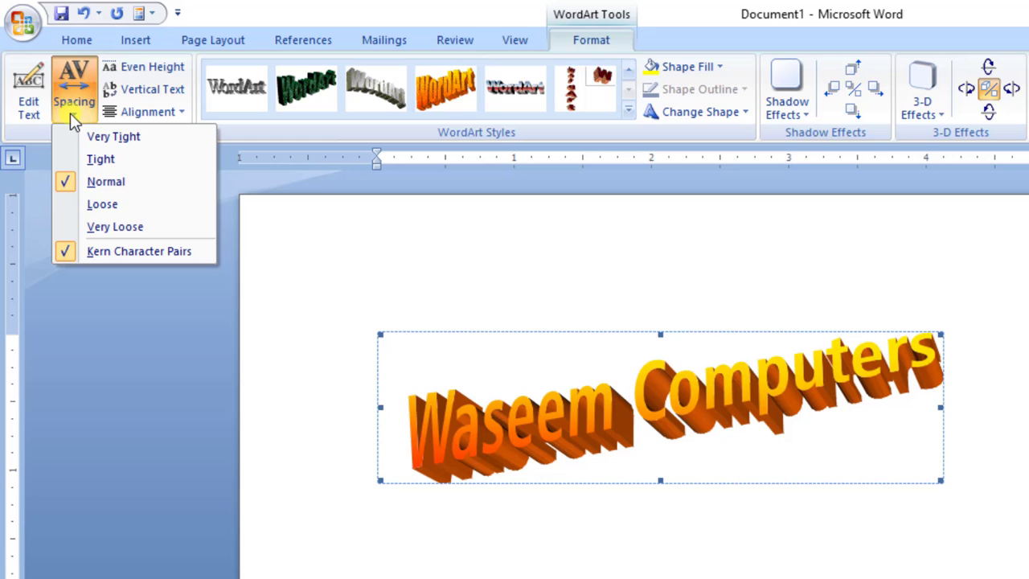
left_click(88, 205)
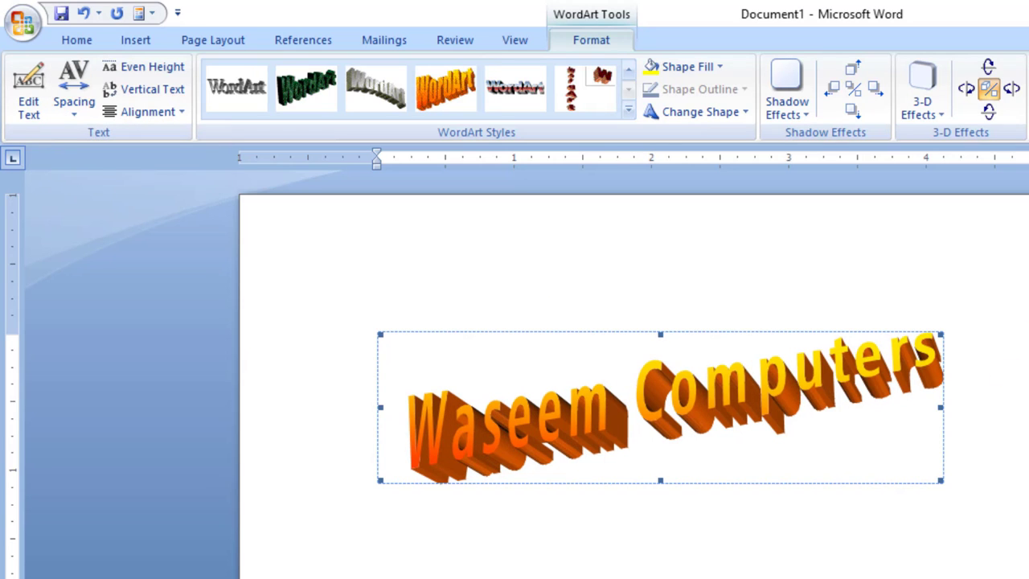
left_click(69, 114)
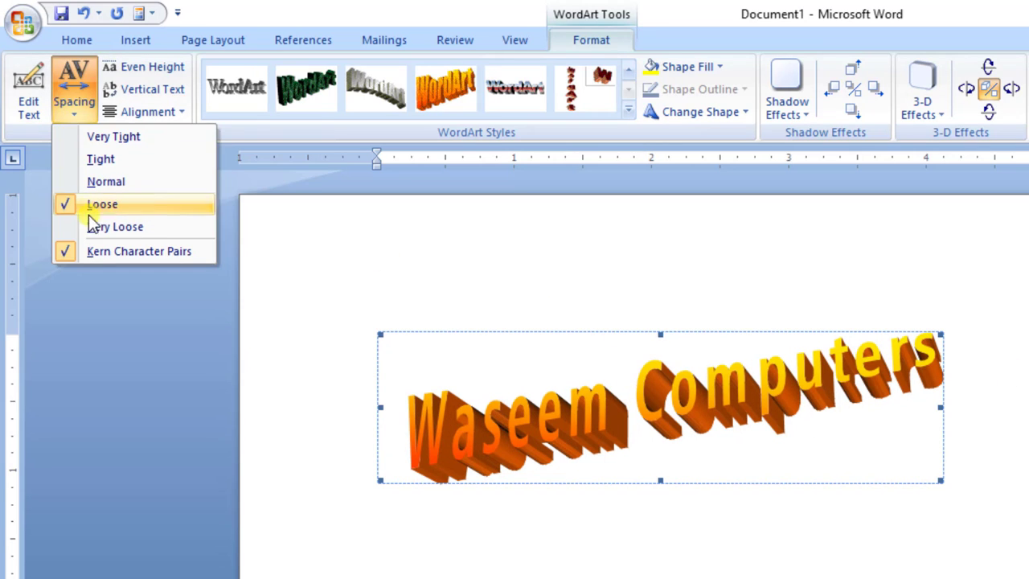
left_click(95, 225)
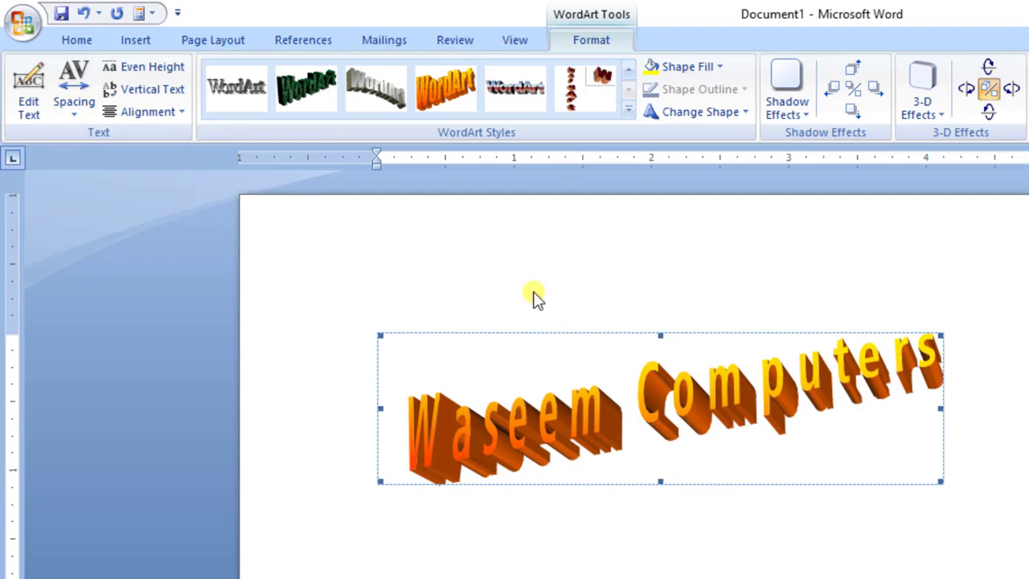
left_click(74, 102)
left_click(77, 182)
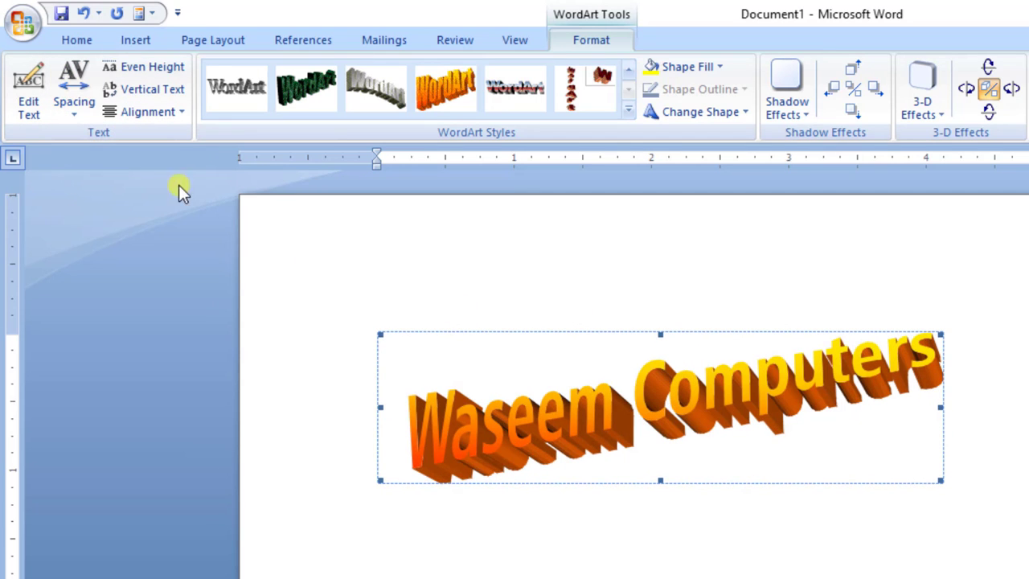
Toggle Even Height and Vertical Text on and off, then show the alignment options.
left_click(164, 71)
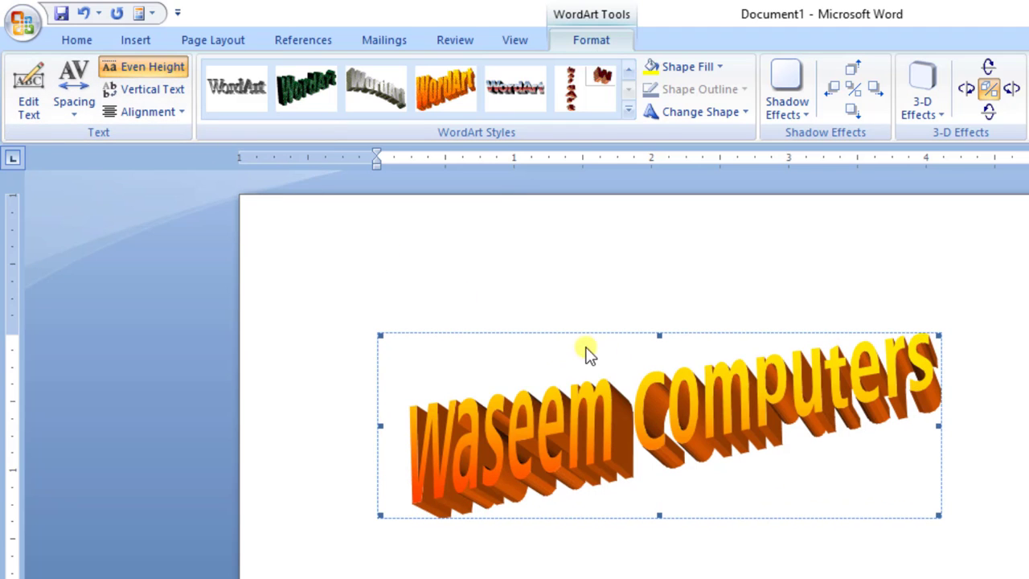
left_click(149, 67)
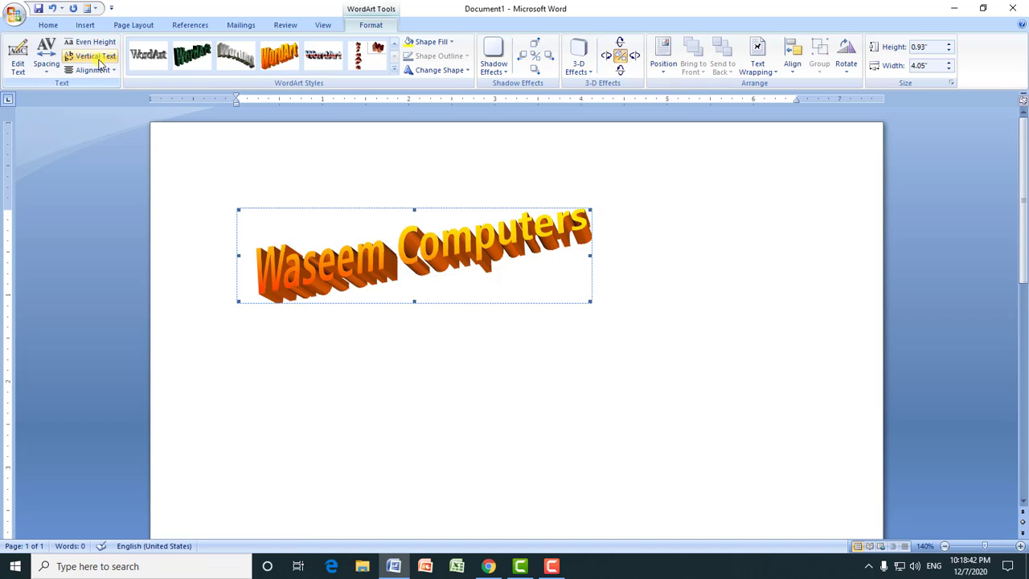
left_click(100, 58)
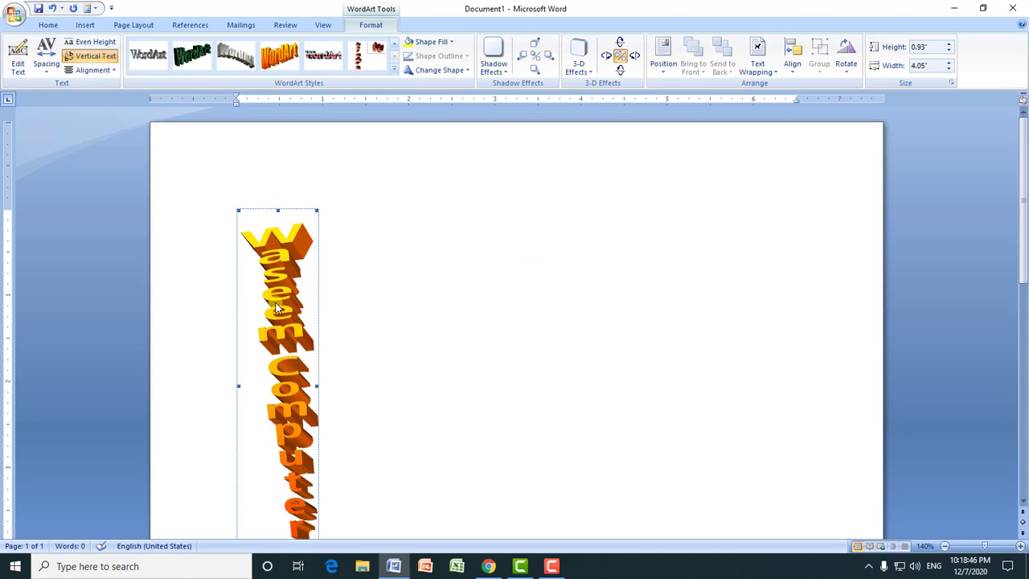
left_click(107, 59)
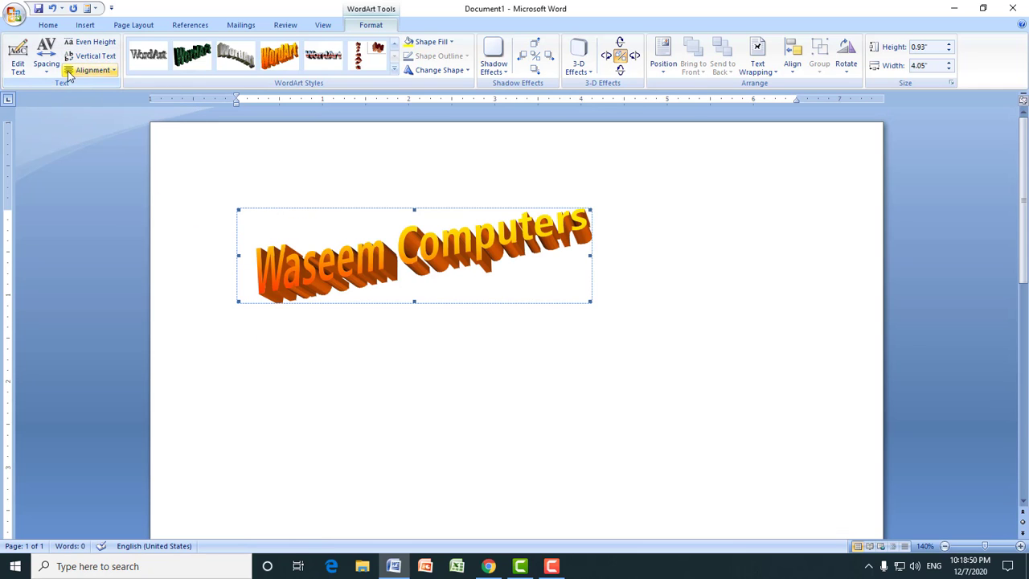
left_click(92, 70)
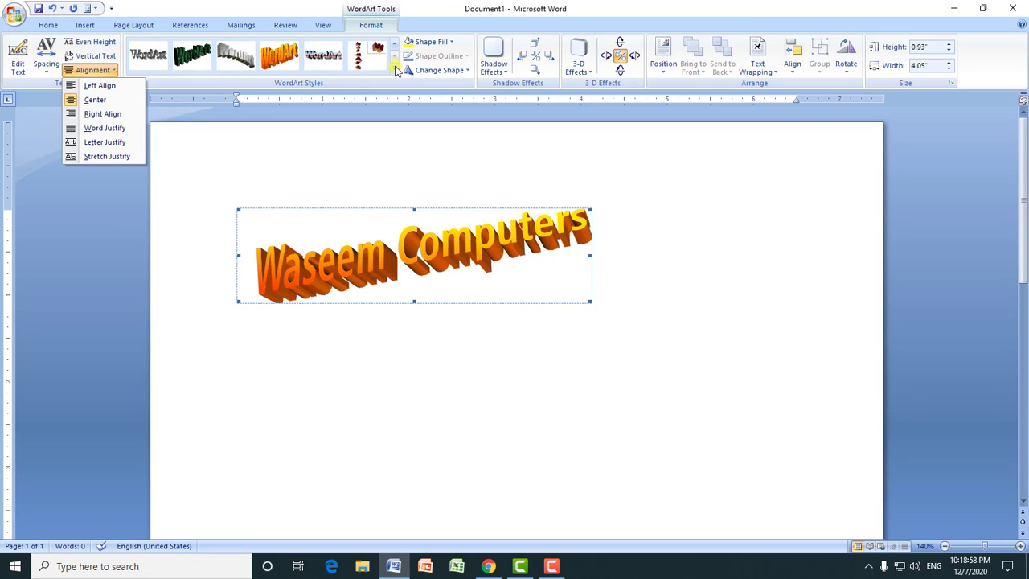
Apply the orange 3D WordArt style and enlarge the WordArt to 6.02" by 1.45".
left_click(242, 70)
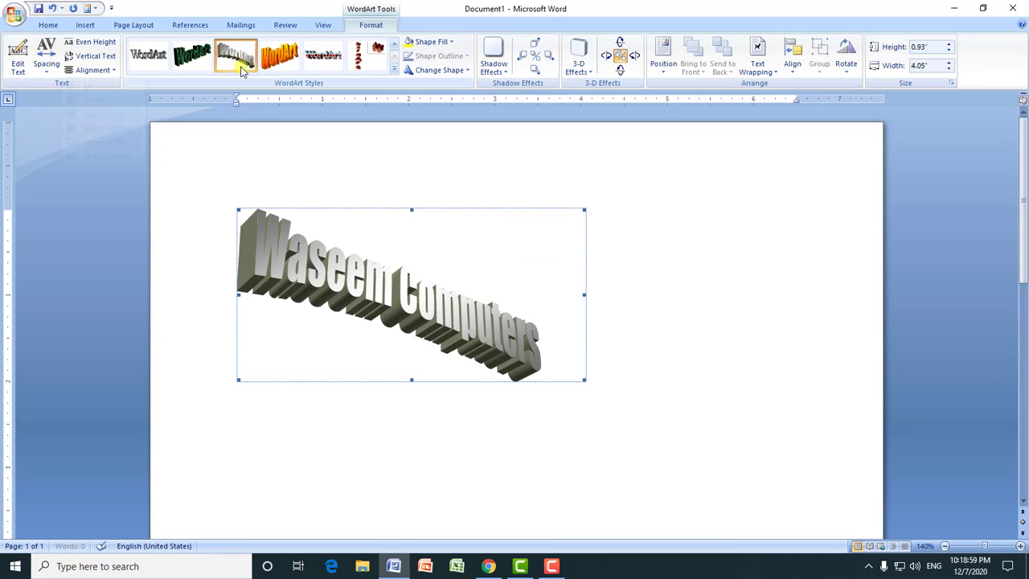
left_click(394, 70)
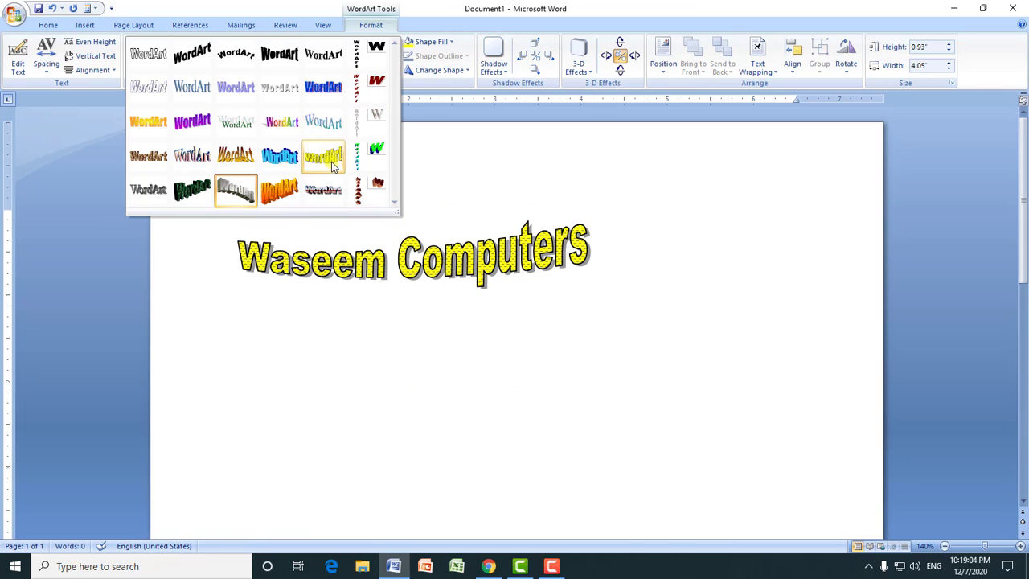
left_click(294, 191)
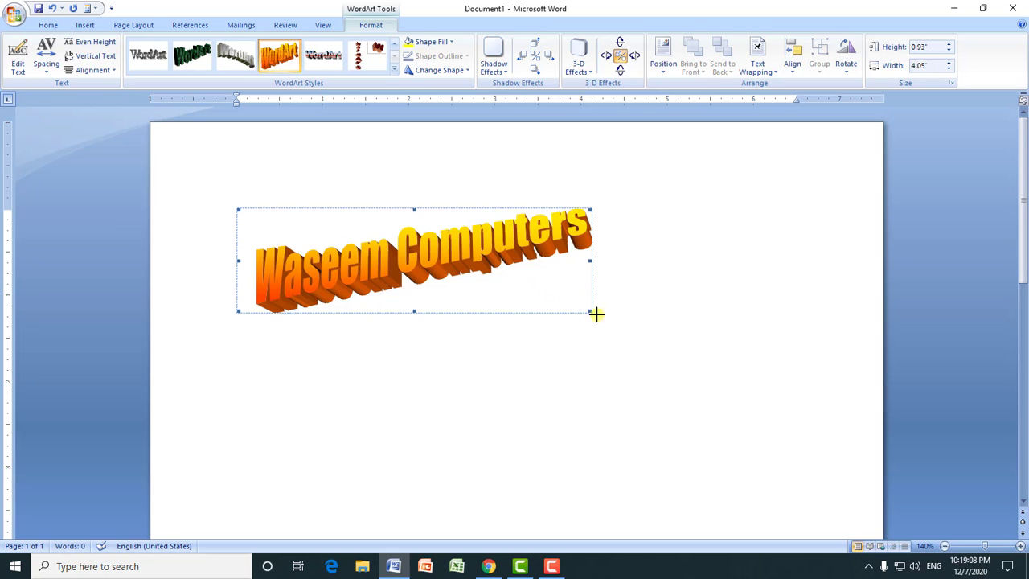
left_click_drag(742, 355, 742, 352)
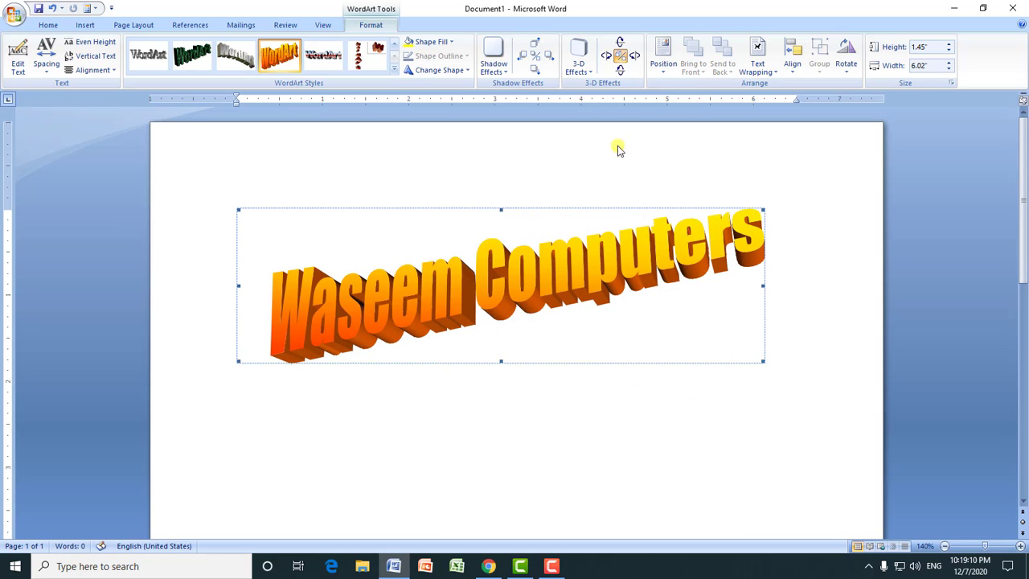
Fill the WordArt letters blue and give it a warp shape rising toward the right.
left_click(456, 46)
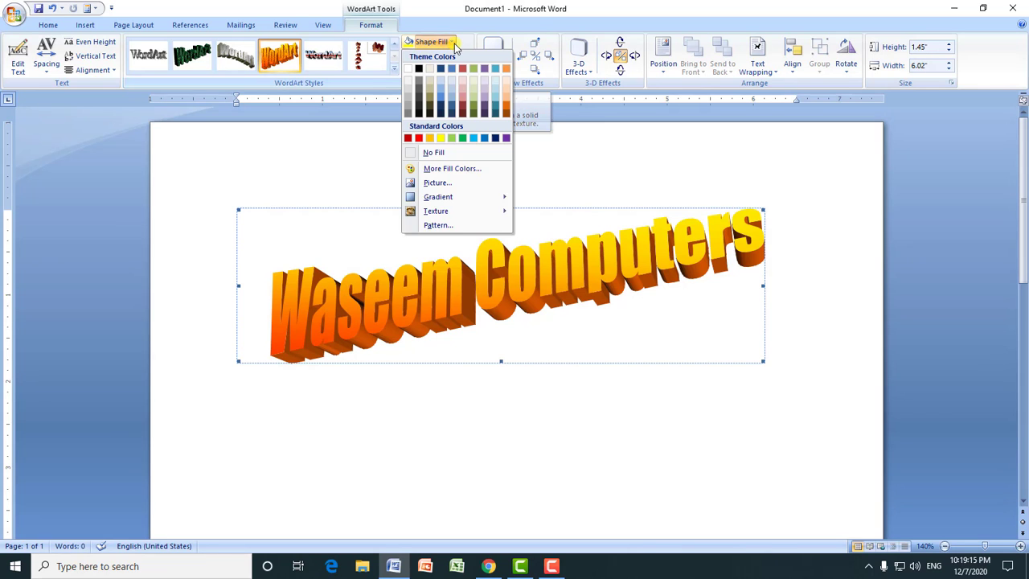
left_click(485, 138)
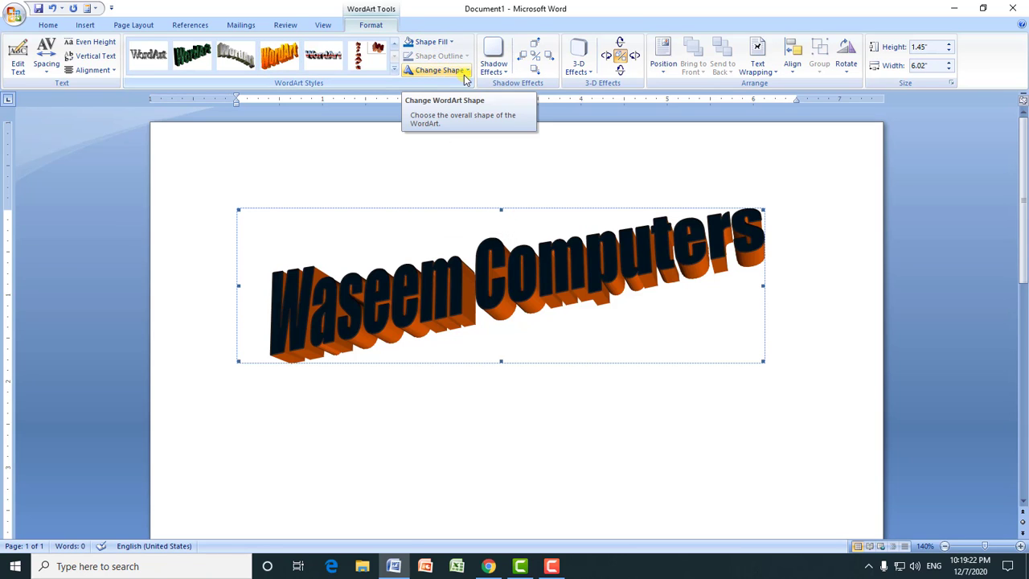
left_click(465, 72)
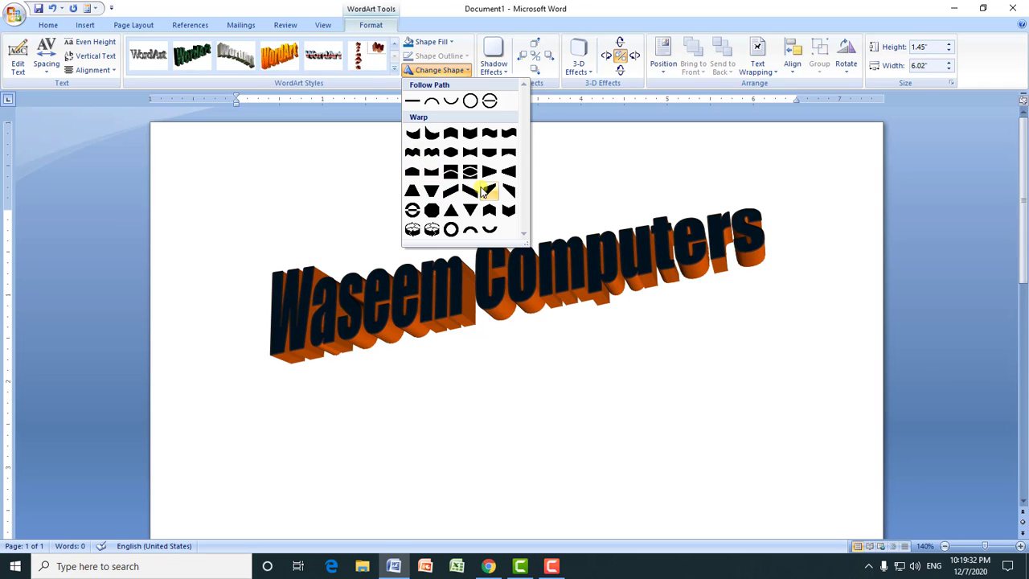
left_click(483, 190)
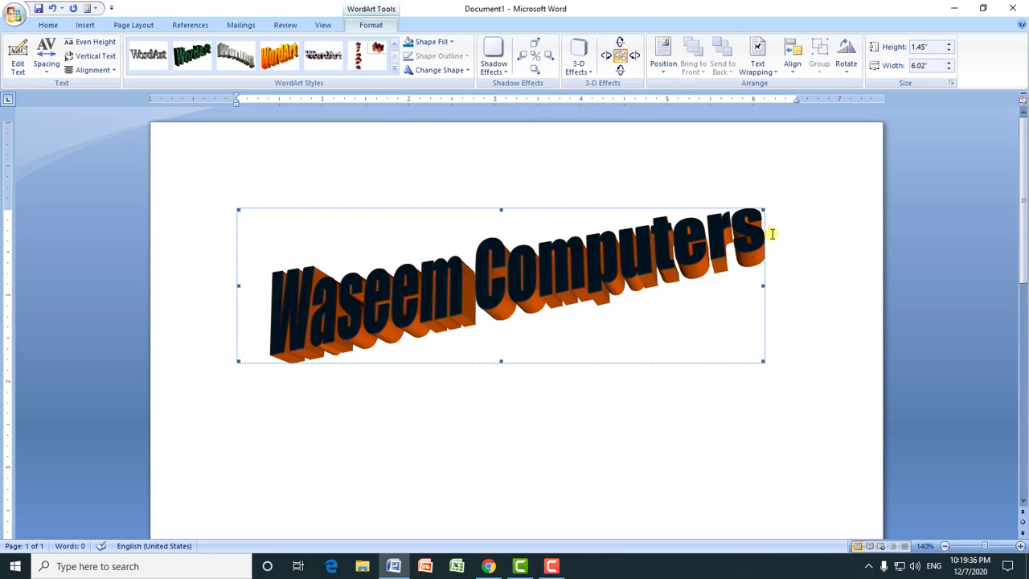
Give the WordArt a drop shadow coloured light red.
left_click(507, 76)
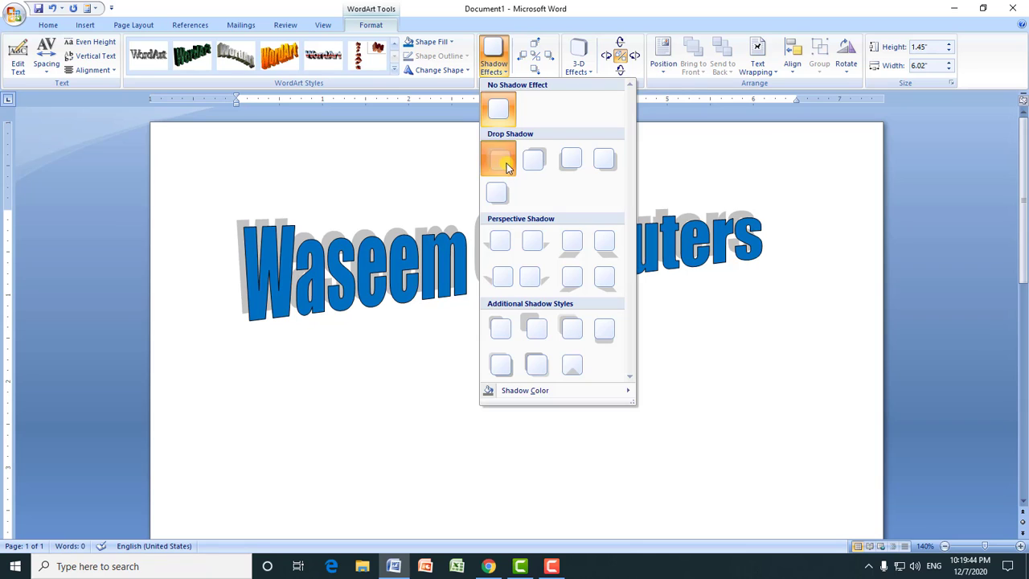
left_click(571, 327)
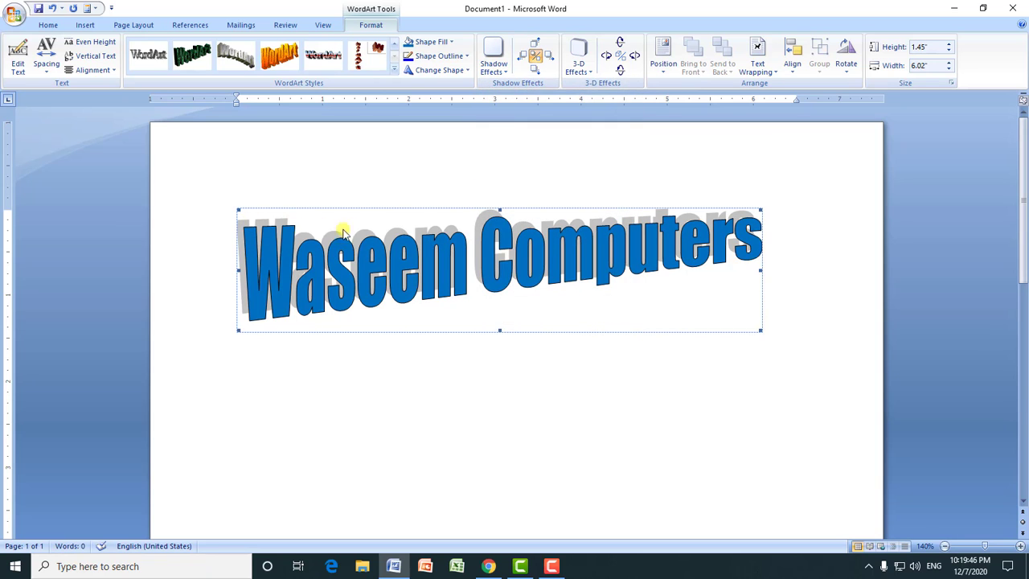
left_click(494, 63)
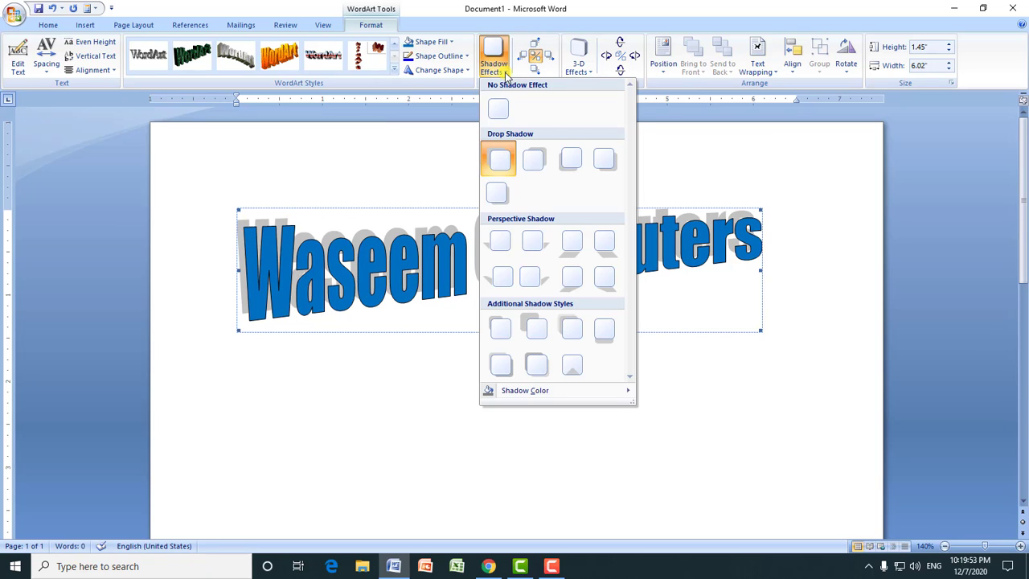
mouse_move(525, 390)
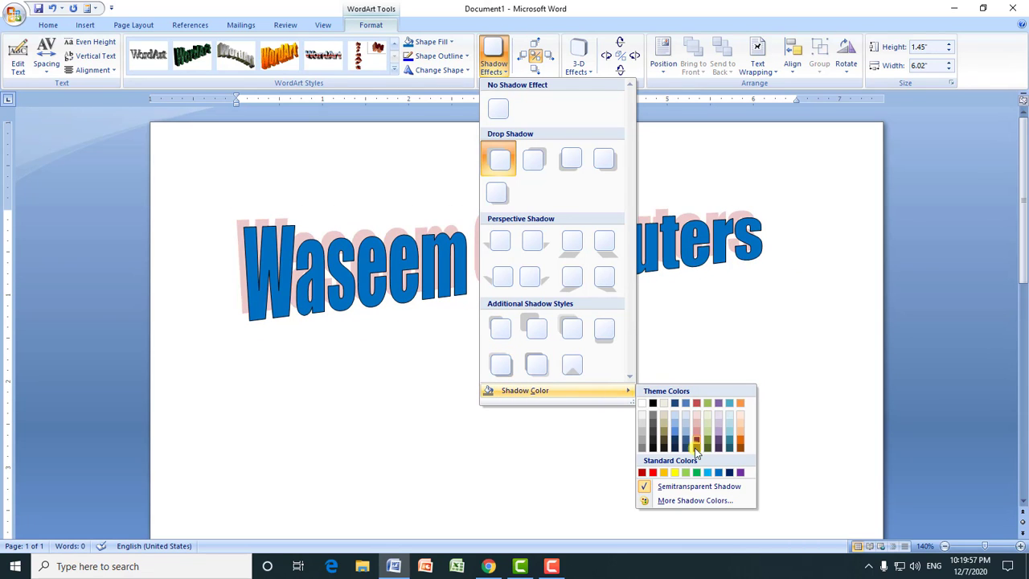
left_click(653, 472)
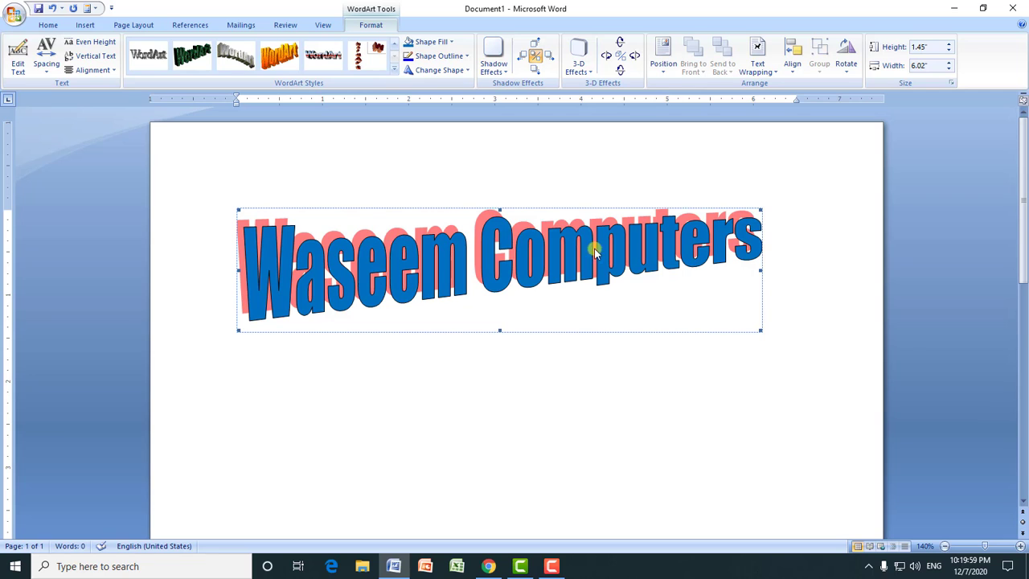
left_click(493, 58)
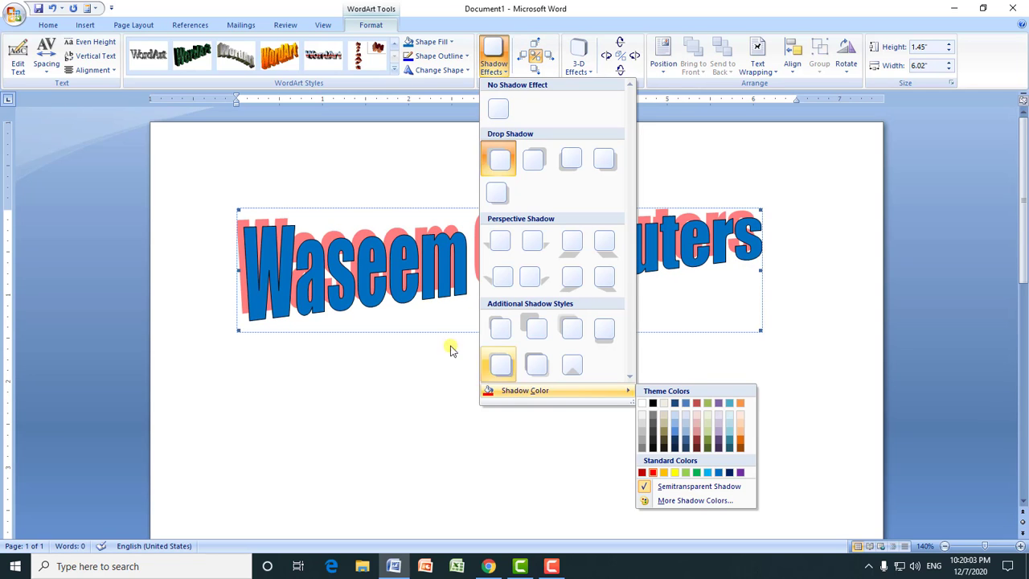
left_click(422, 274)
Nudge the shadow up, left and right to fine-tune its offset.
left_click(550, 57)
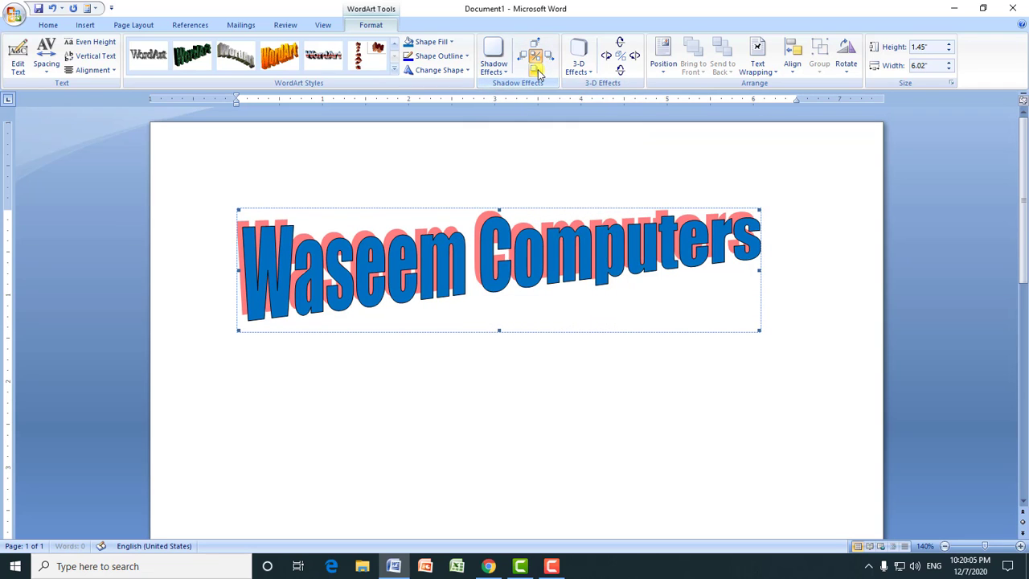
left_click(536, 48)
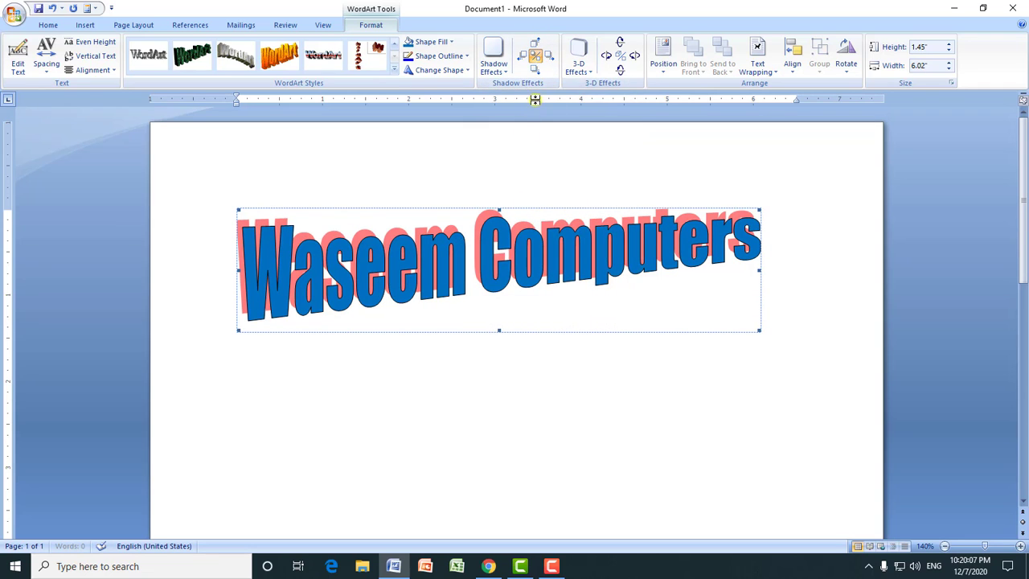
left_click(523, 61)
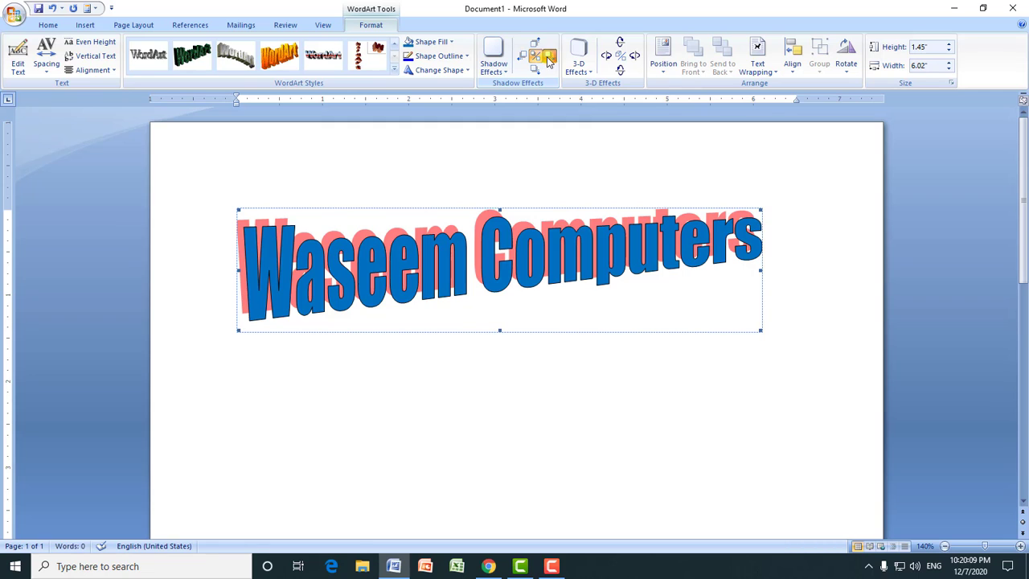
left_click(549, 58)
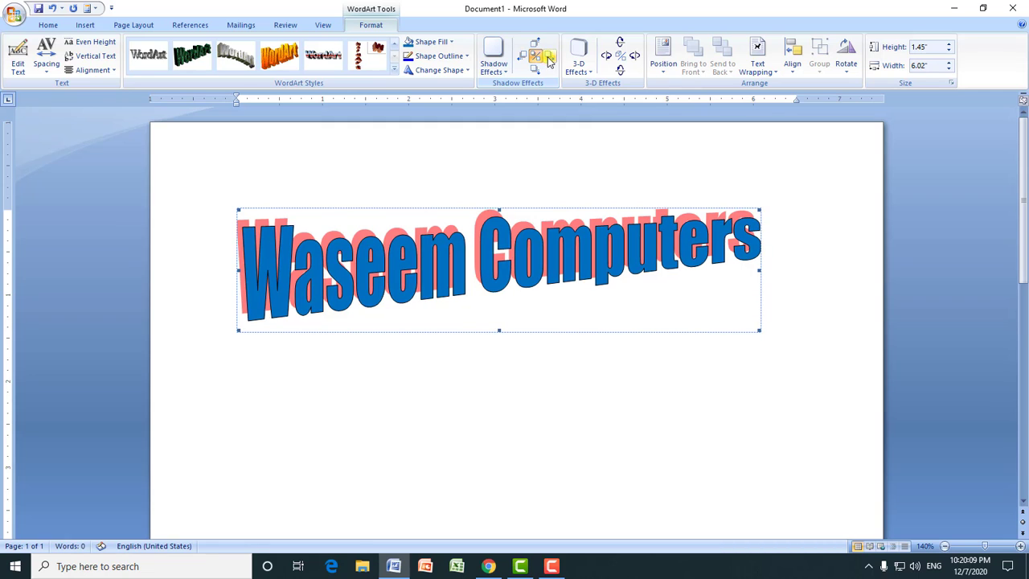
Apply 3-D Style 2 and a top-left position with text wrapping to the WordArt.
left_click(587, 75)
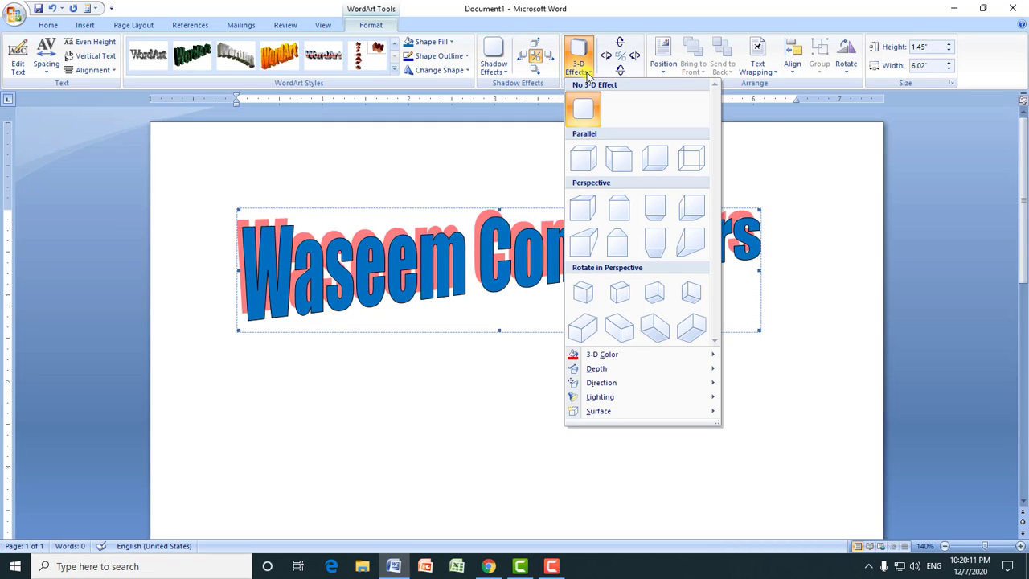
left_click(616, 161)
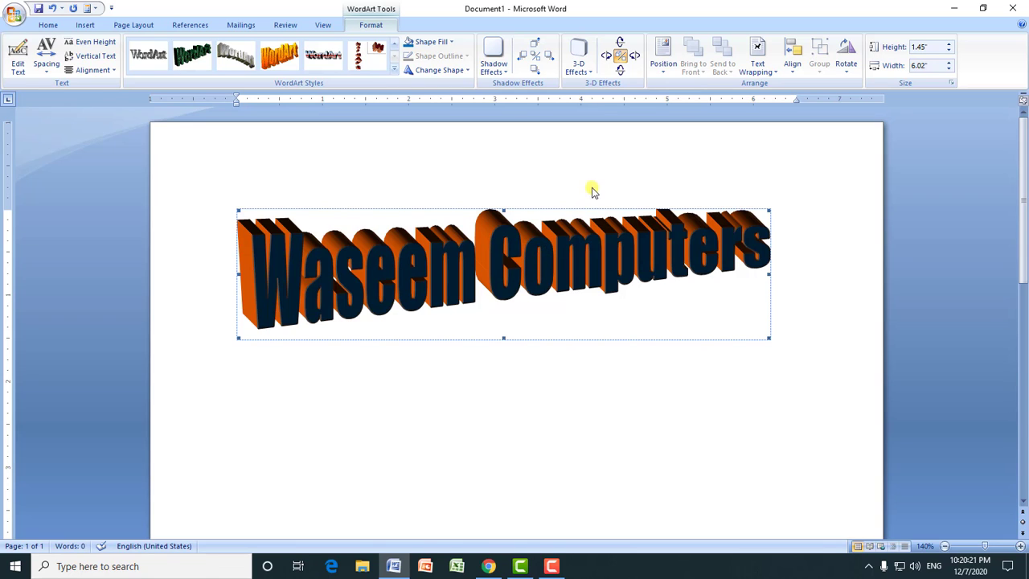
left_click(662, 74)
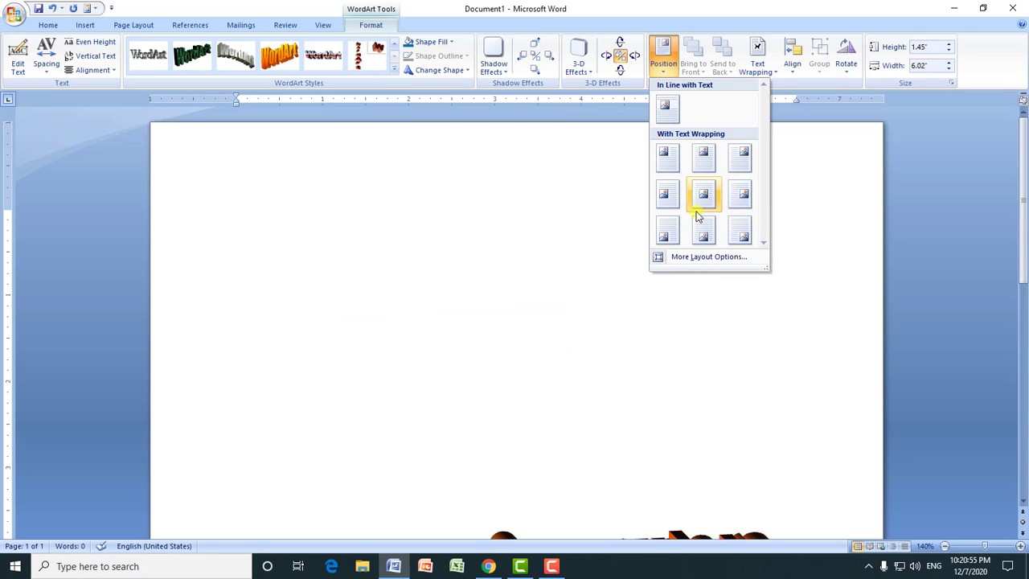
left_click(663, 156)
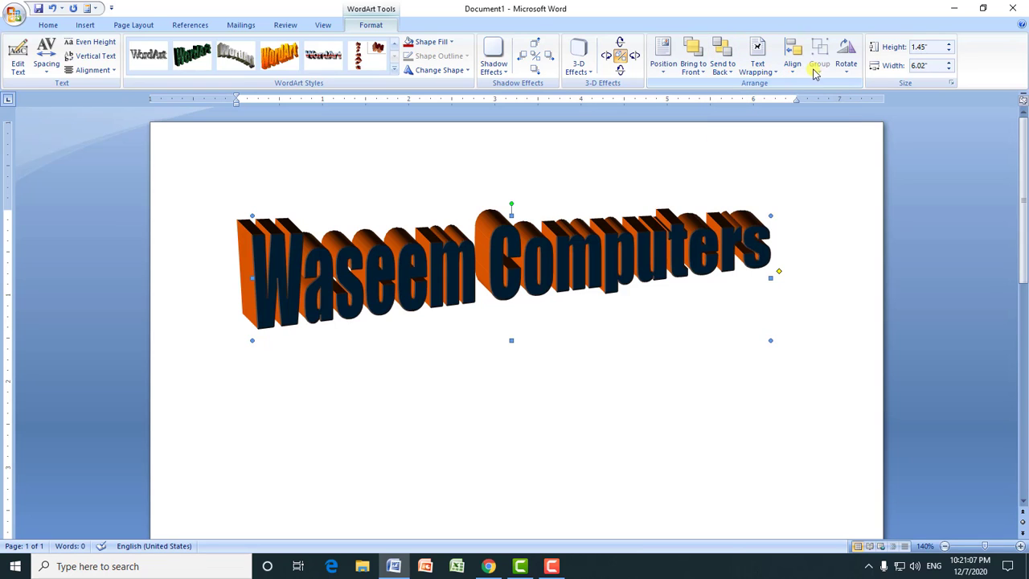
Enlarge the WordArt to 1.9" high and 6.4" wide.
left_click(844, 75)
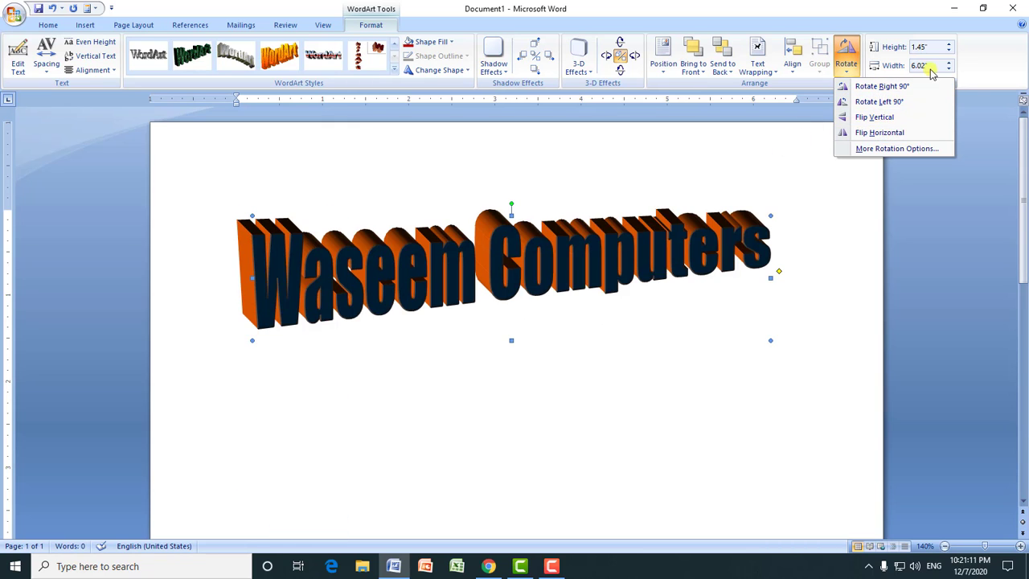
left_click(948, 49)
left_click(948, 48)
left_click(948, 48)
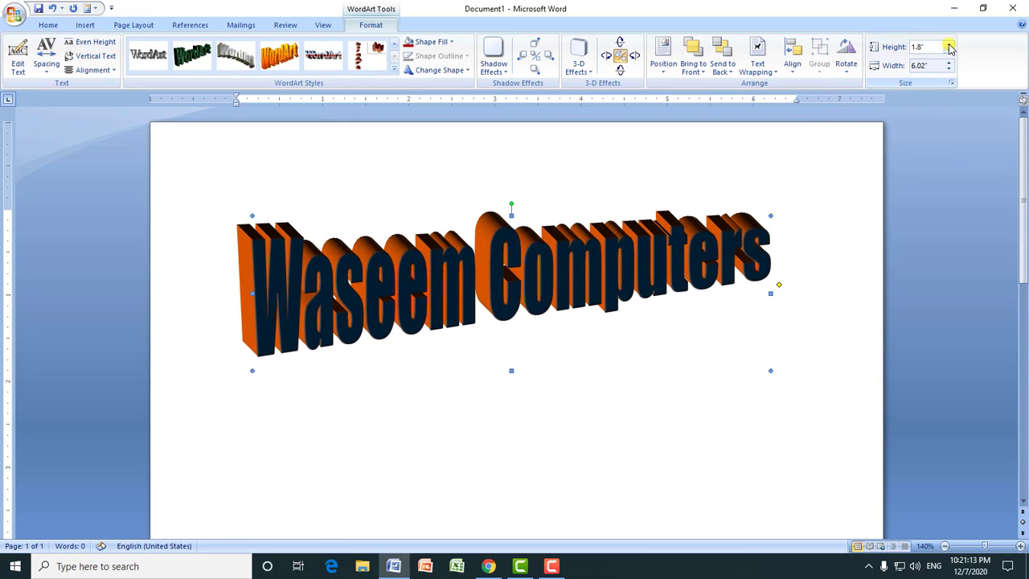
left_click(948, 48)
left_click(949, 63)
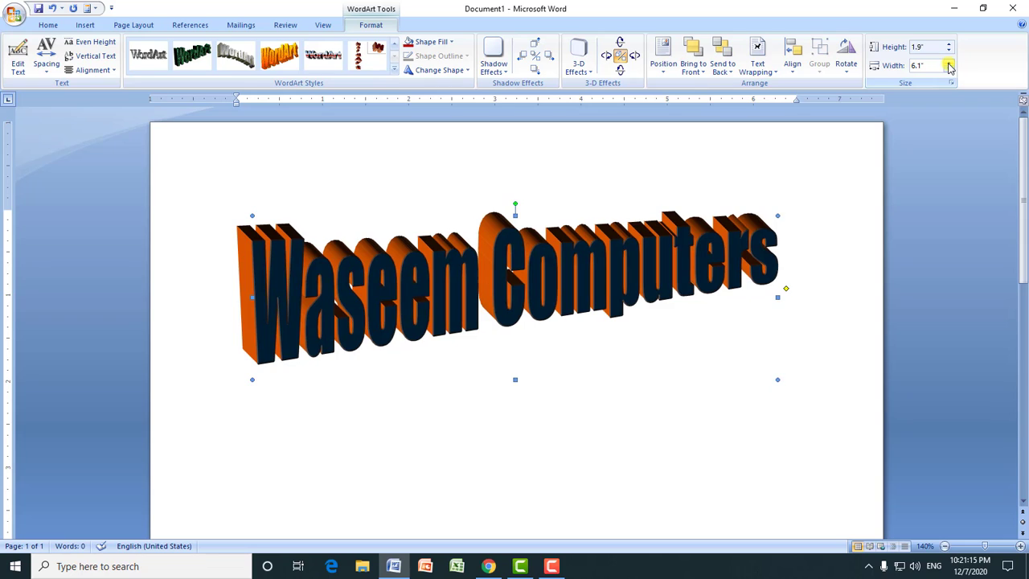
left_click(948, 62)
left_click(948, 63)
left_click(948, 63)
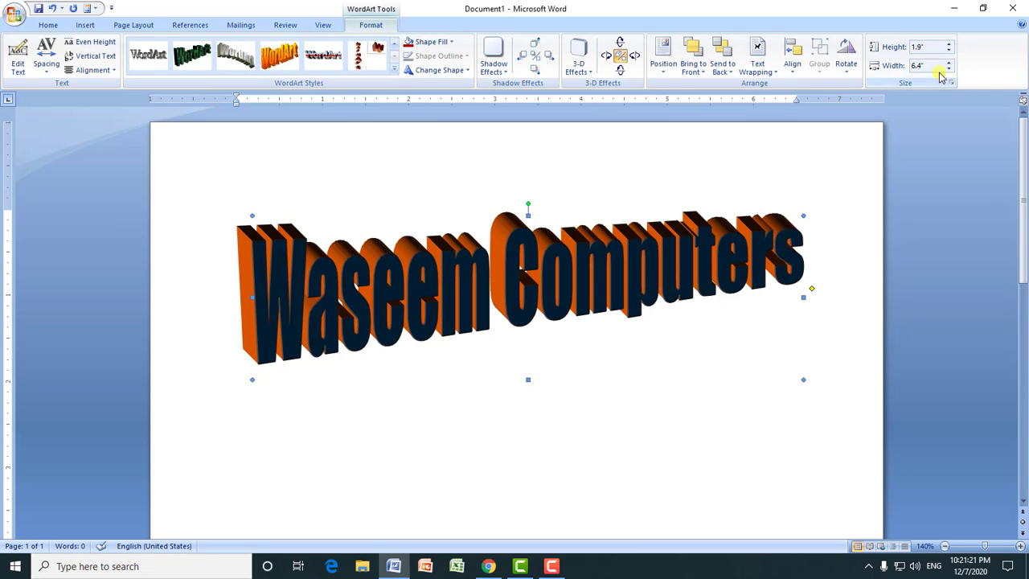
Delete the WordArt title from the page, undoing an accidental table paste.
left_click(86, 26)
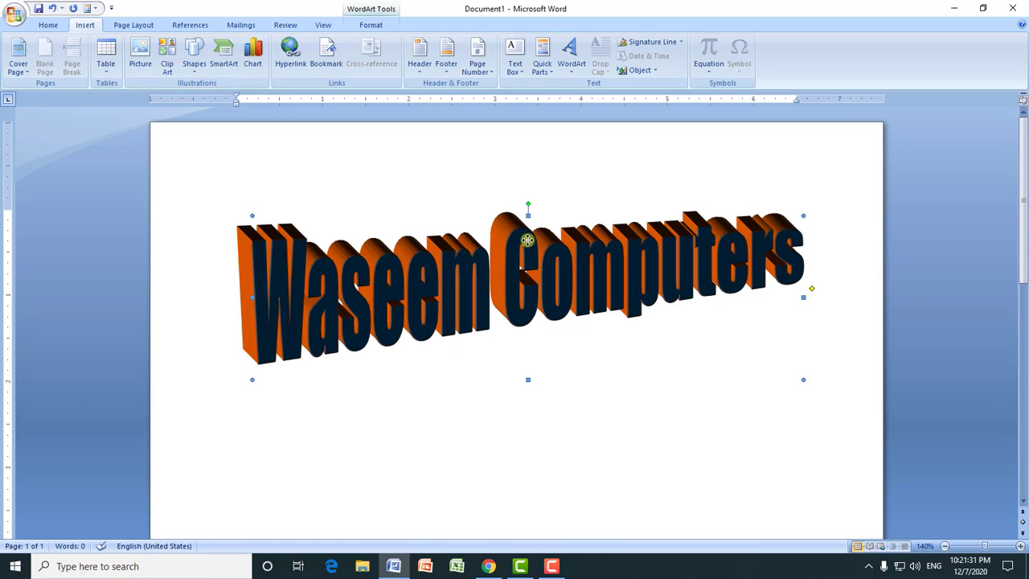
key("Delete")
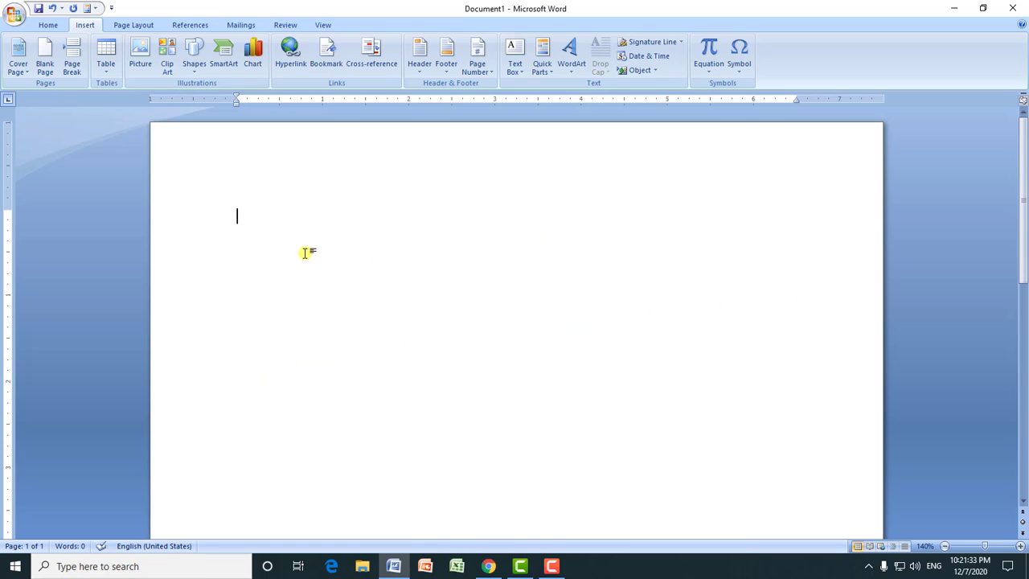
key("ctrl+v")
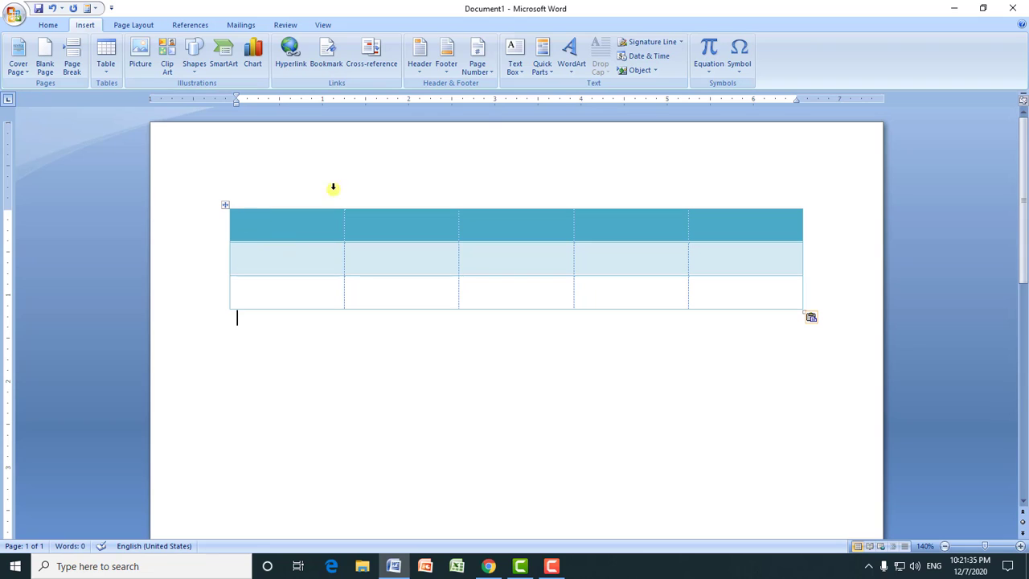
key("ctrl+z")
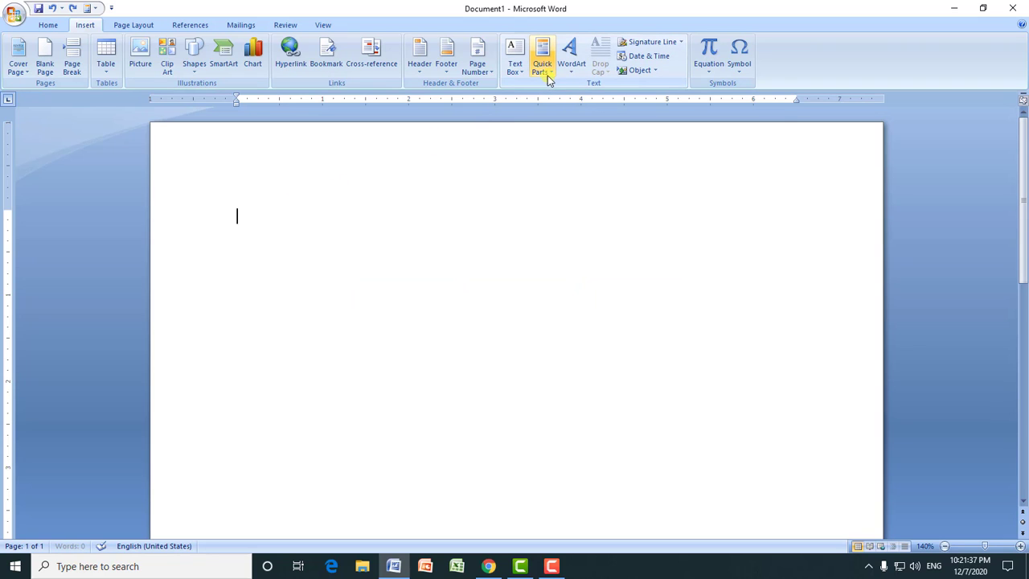
Insert the Mumbai Quick Part letter.
left_click(547, 76)
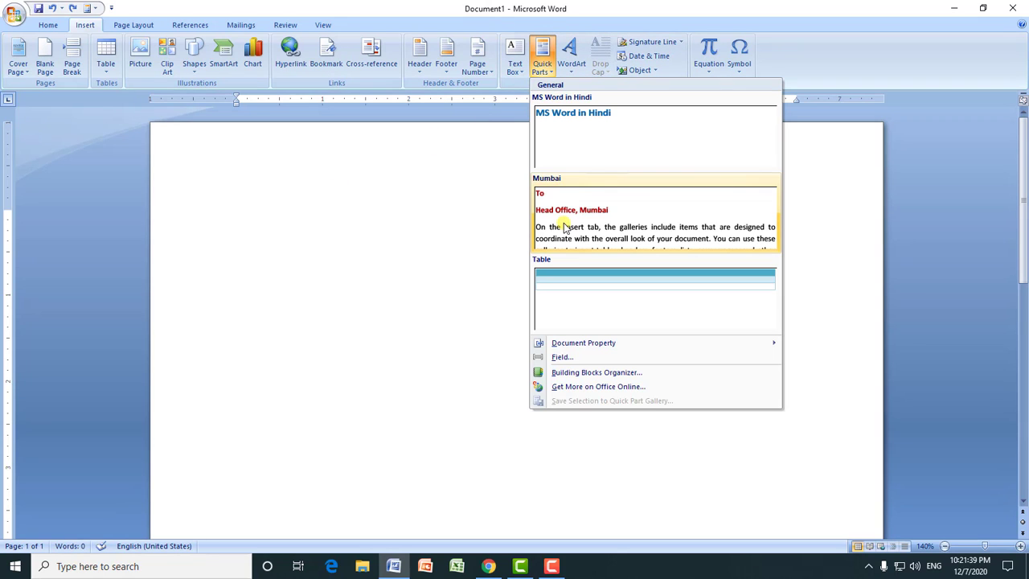
left_click(565, 227)
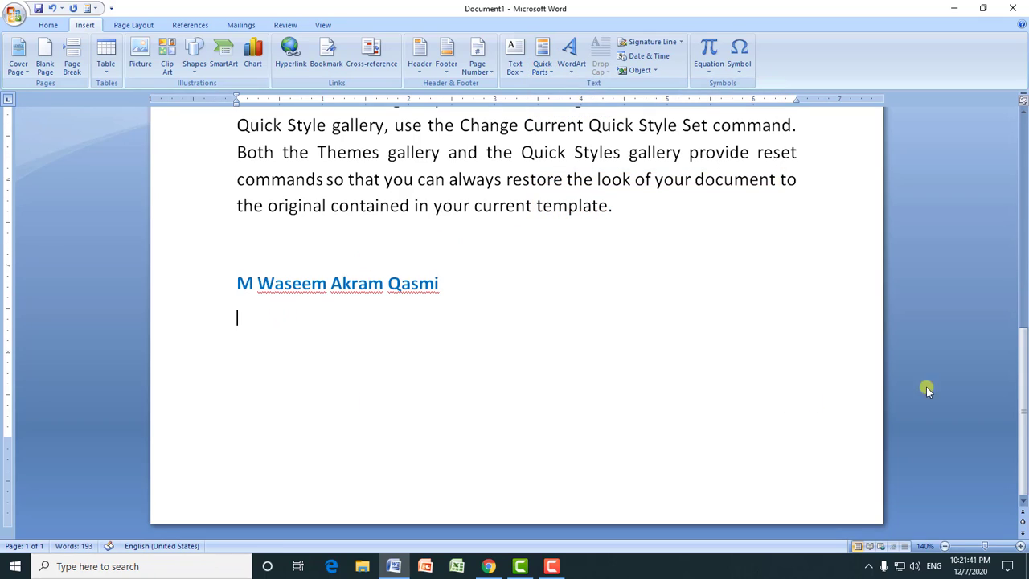
left_click_drag(1024, 358, 1016, 178)
Turn the first paragraph's opening O into a dropped capital.
left_click(371, 233)
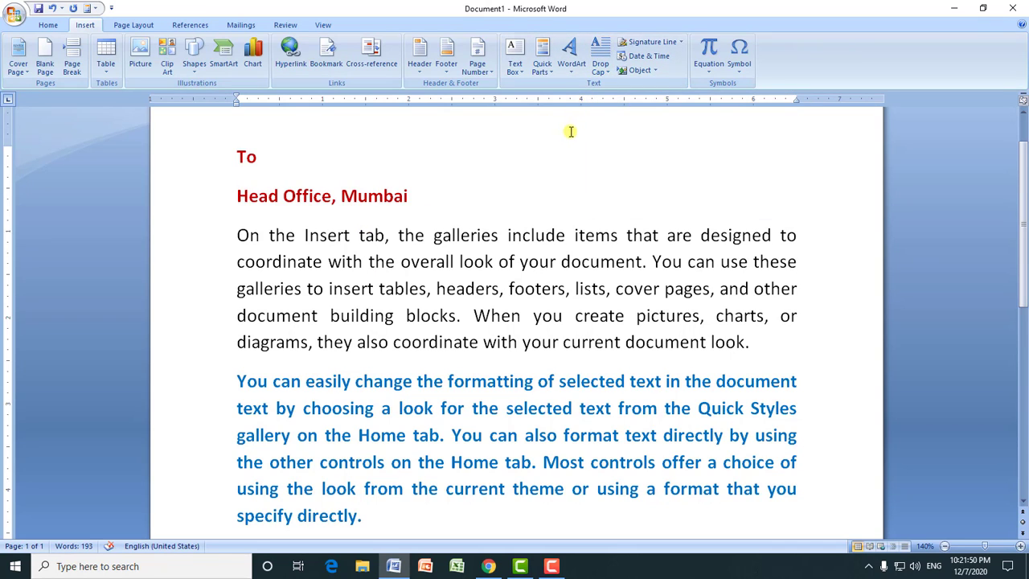
mouse_move(238, 234)
left_mouse_down()
mouse_move(747, 338)
mouse_move(249, 233)
left_mouse_up()
left_click(338, 237)
left_click(602, 64)
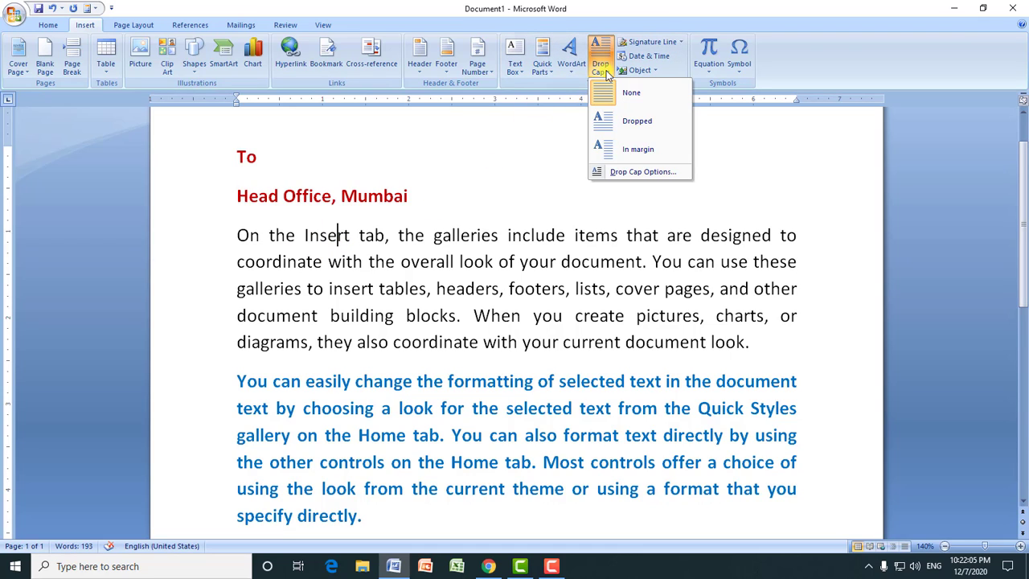
left_click(626, 127)
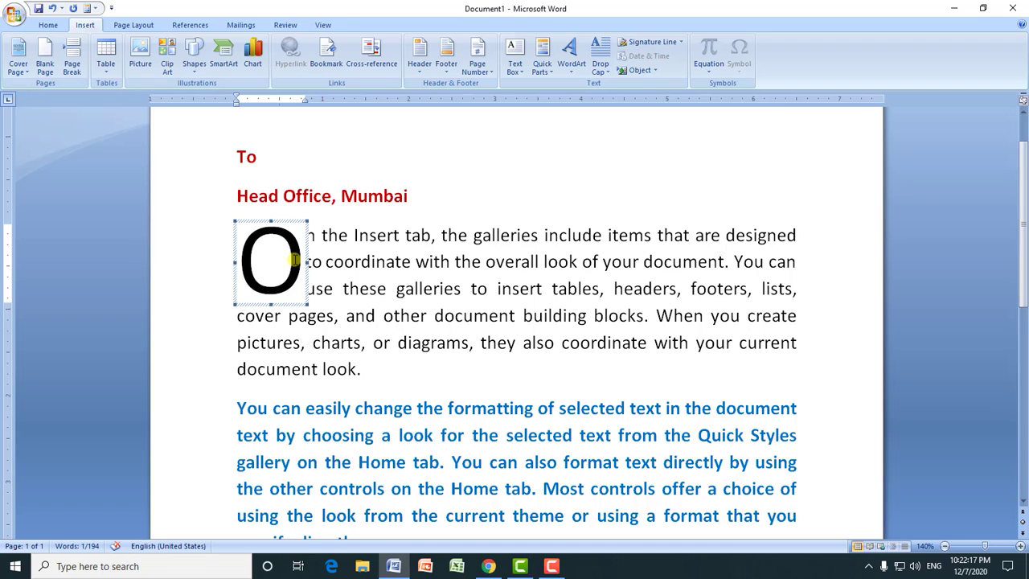
left_click(338, 235)
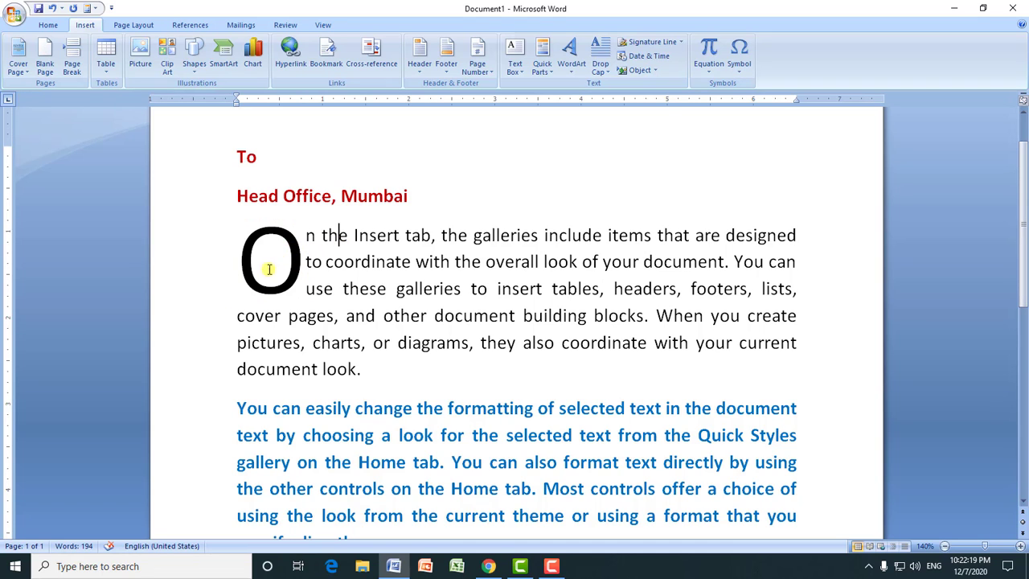
Try the drop cap in the margin, back in-text, then four lines high via Drop Cap Options.
left_click(599, 57)
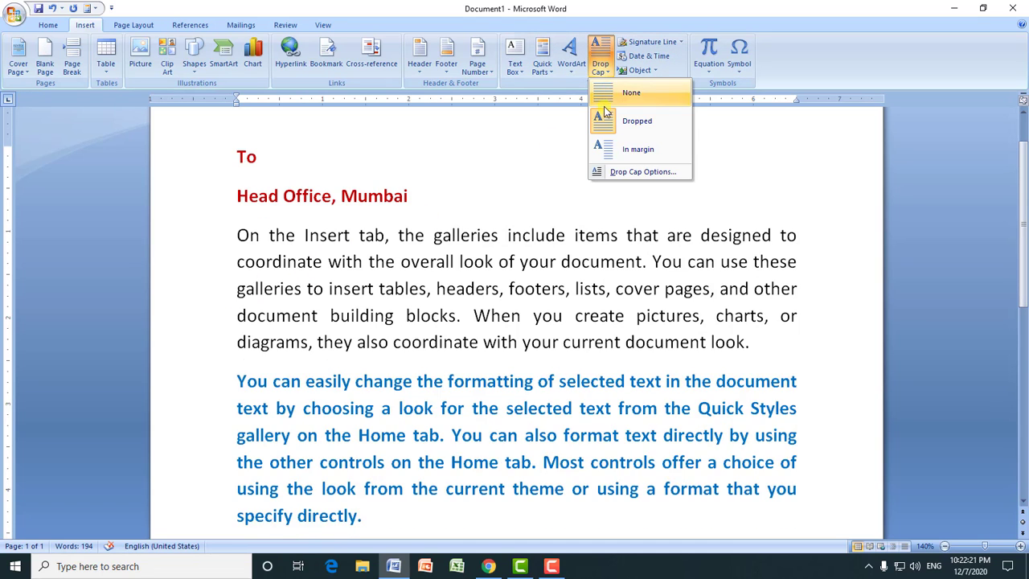
left_click(599, 149)
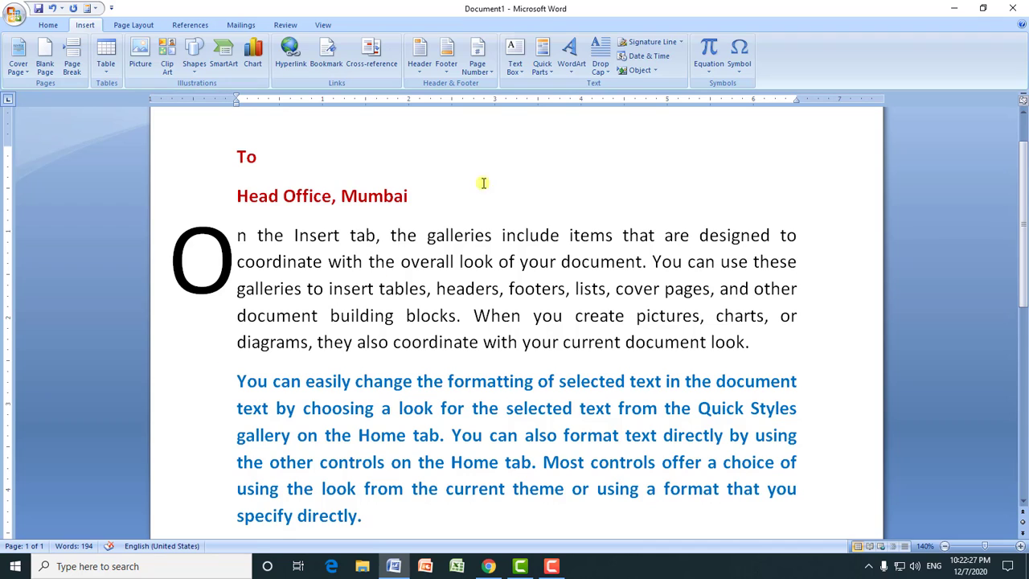
left_click(601, 69)
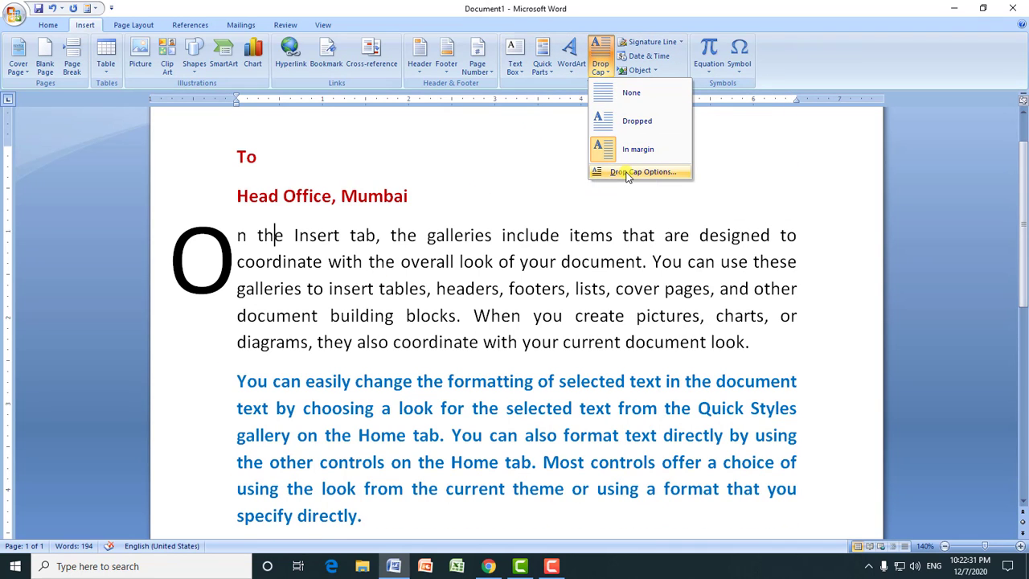
left_click(623, 120)
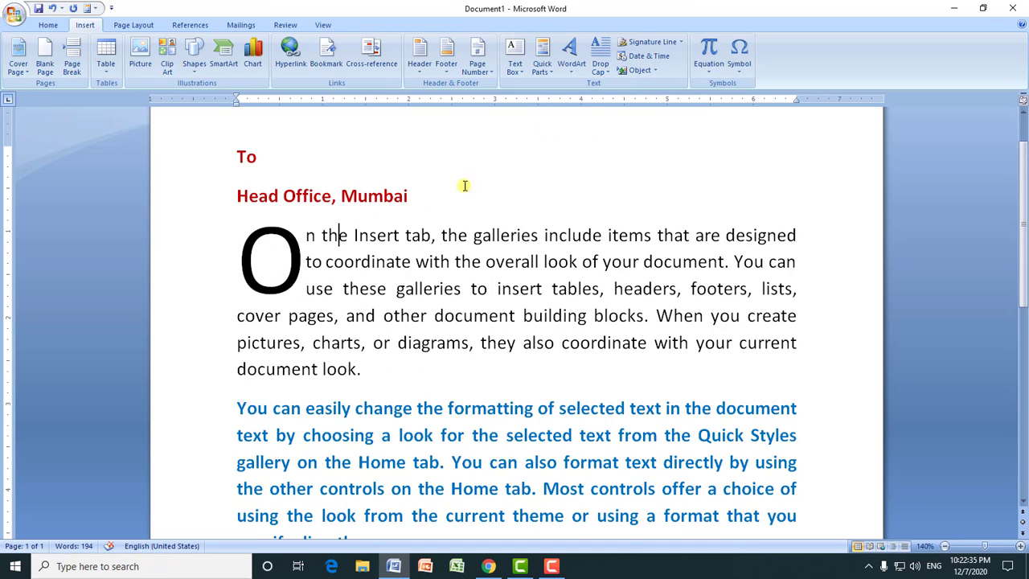
left_click(600, 68)
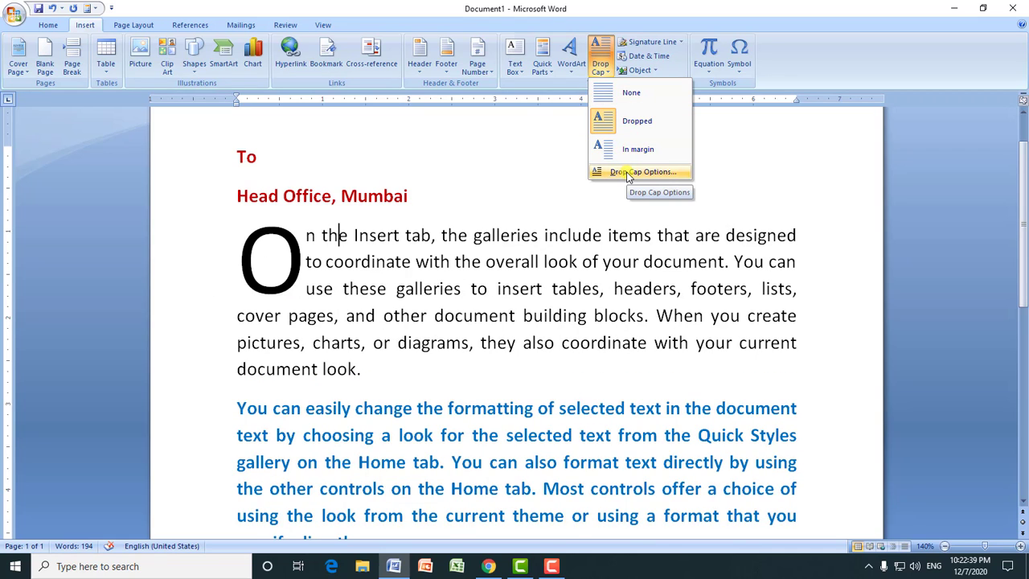
left_click(629, 173)
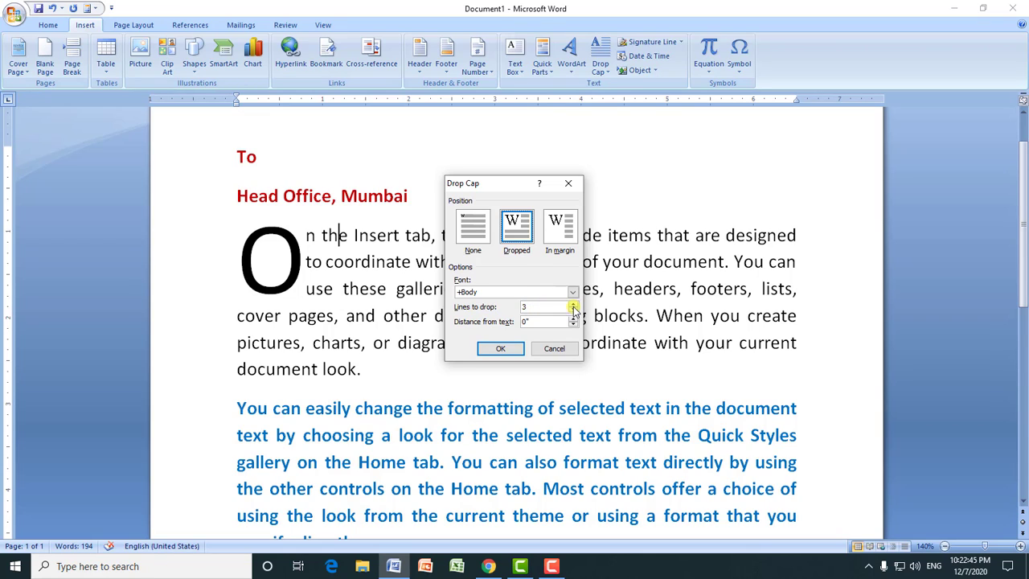
left_click(500, 348)
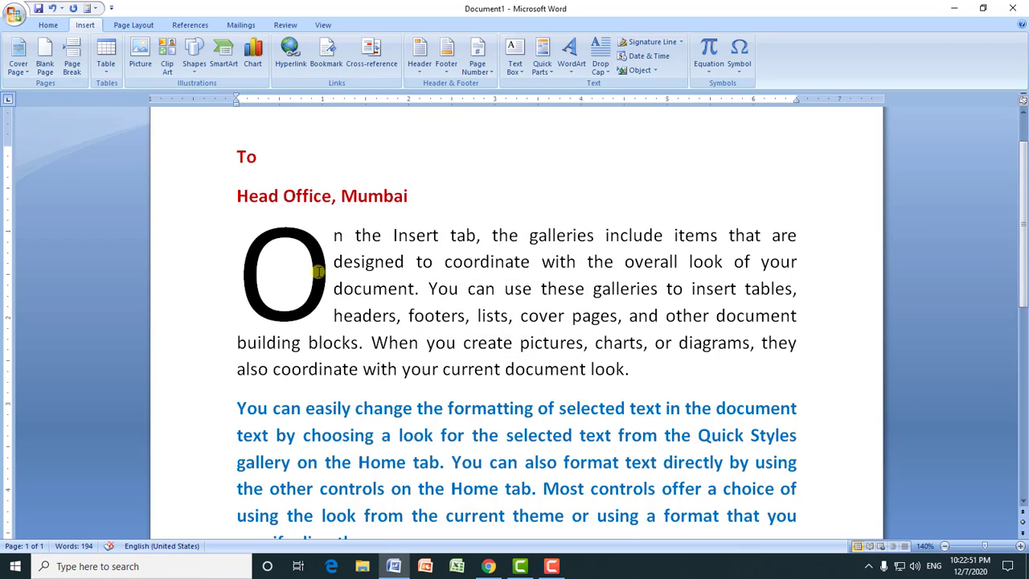
Remove the drop cap, then restore the three-line dropped capital O.
left_click(603, 74)
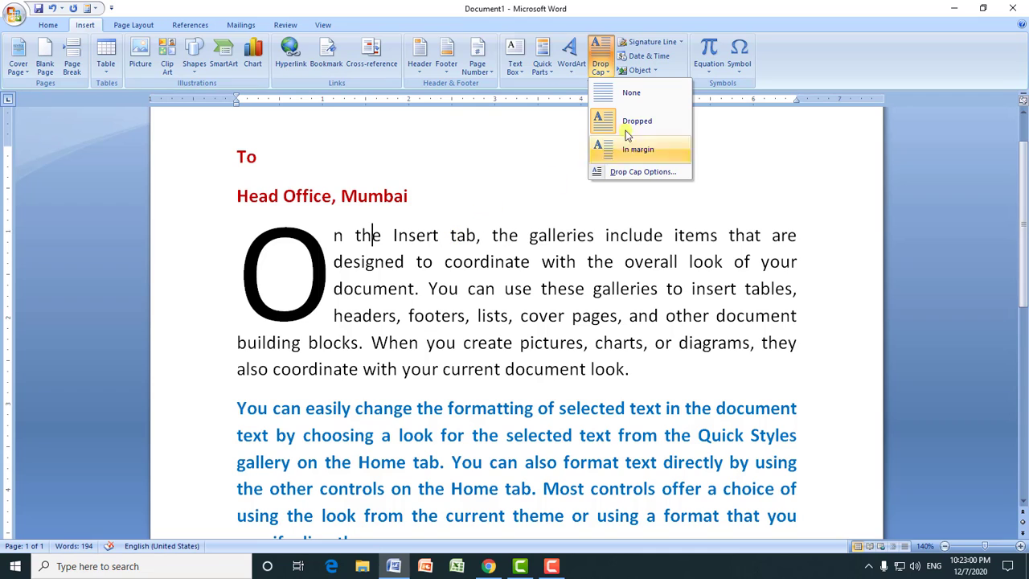
left_click(632, 95)
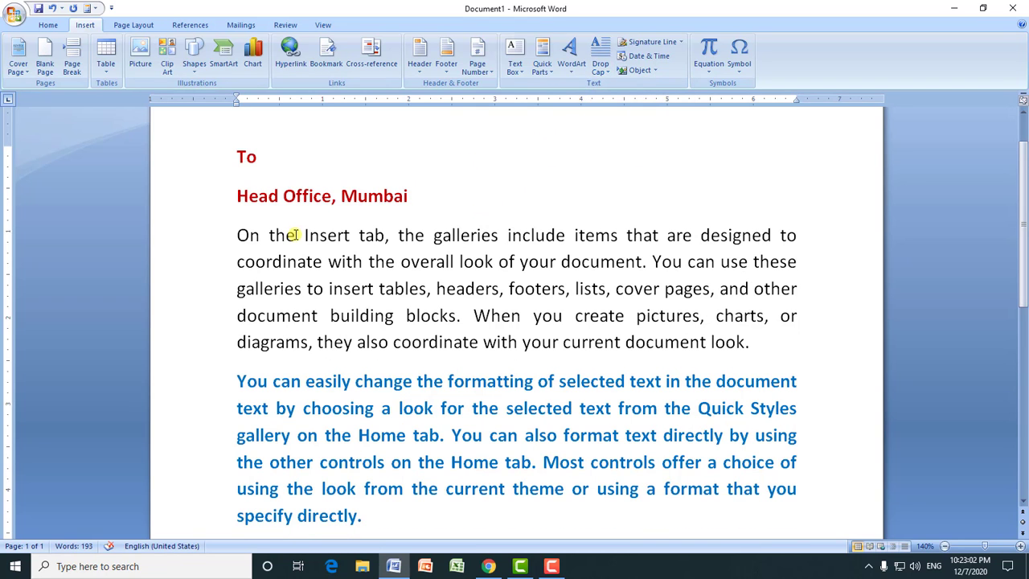
left_click(600, 67)
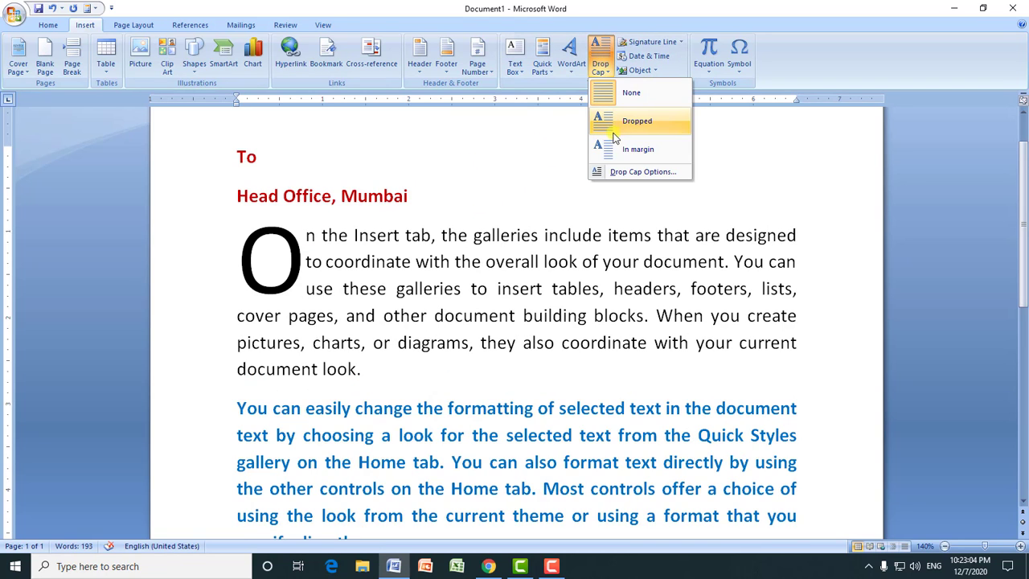
left_click(616, 122)
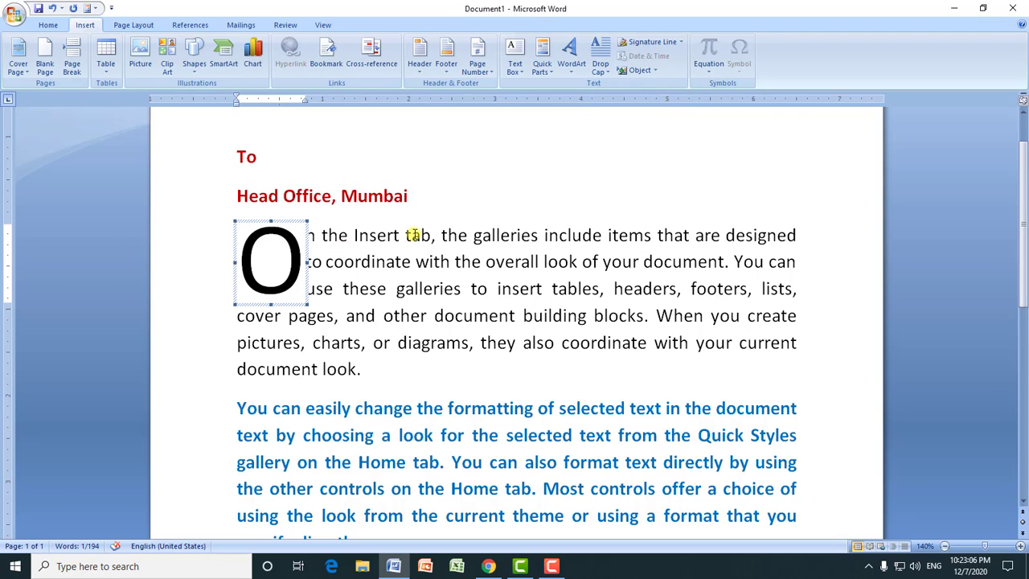
Add blank lines above the author's name line.
scroll(801, 310, "down", 5)
left_click(647, 317)
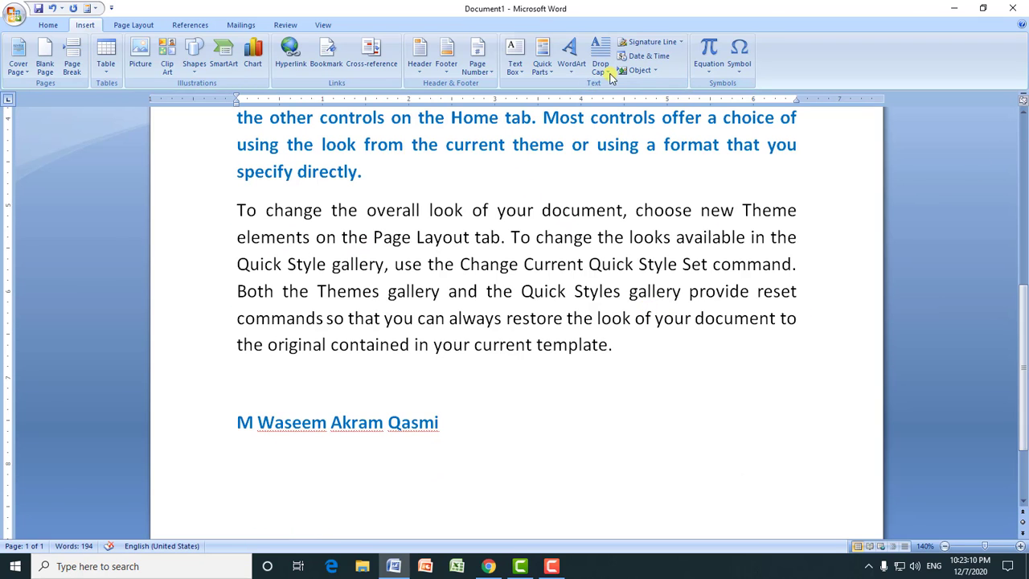
left_click(560, 396)
key("Return")
key("Return")
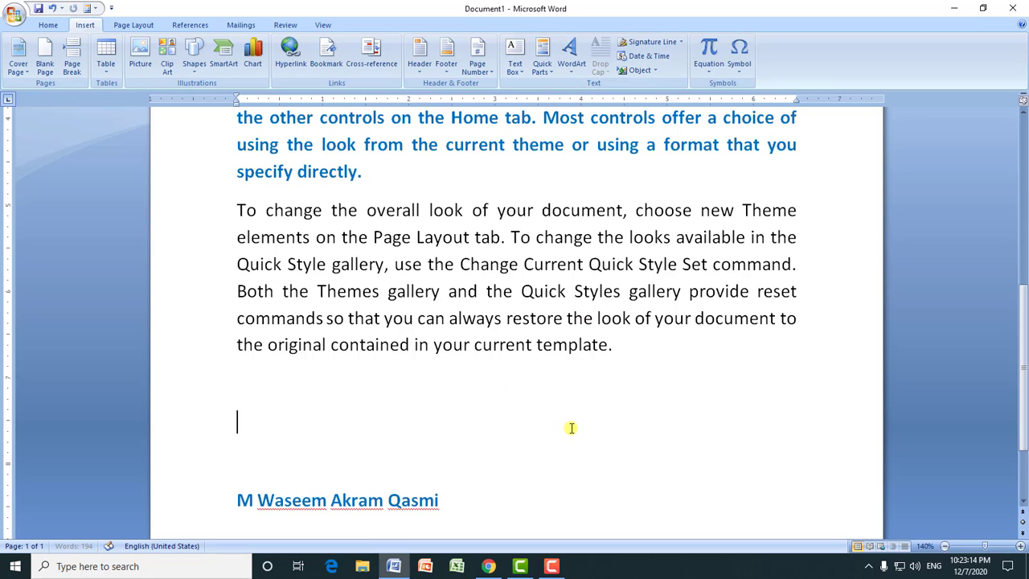
Insert a signature line with default details, then delete it.
left_click(646, 42)
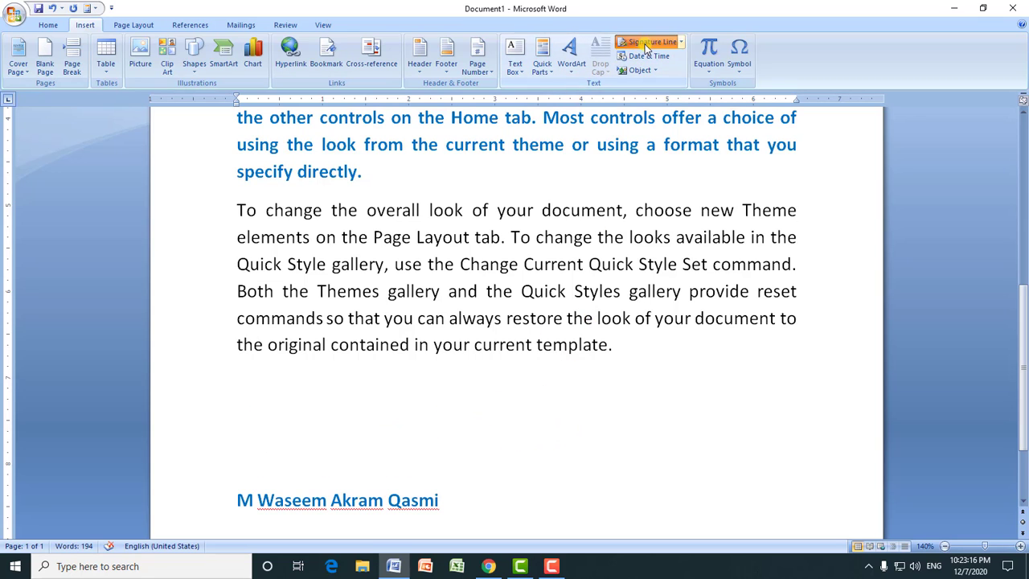
left_click(570, 326)
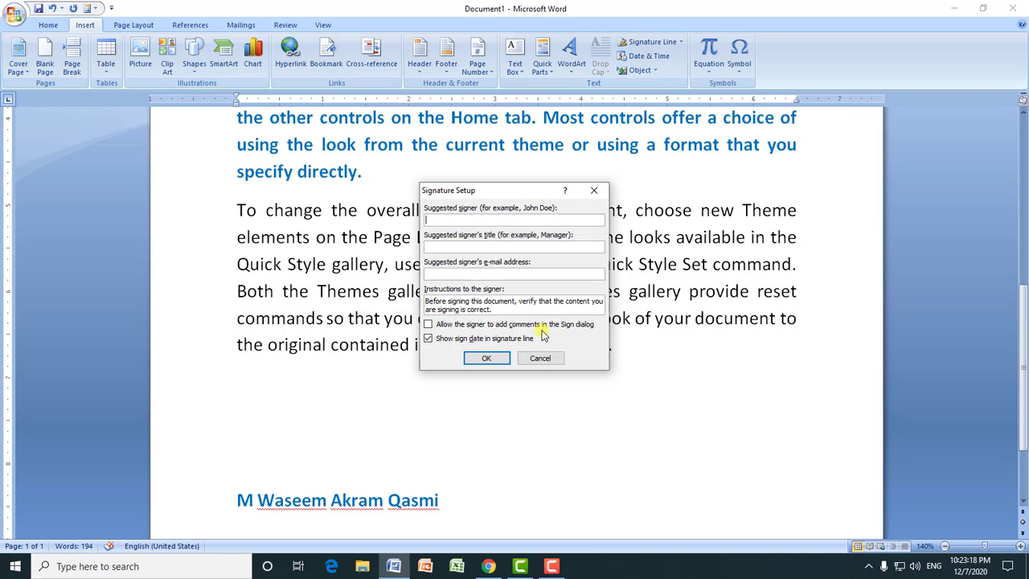
left_click(482, 359)
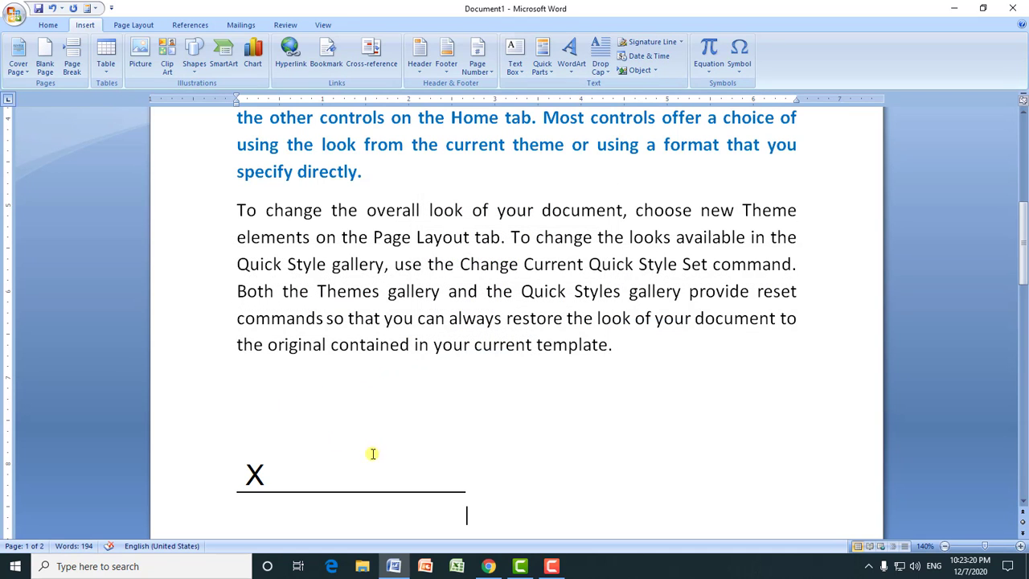
left_click(302, 463)
double_click(254, 470)
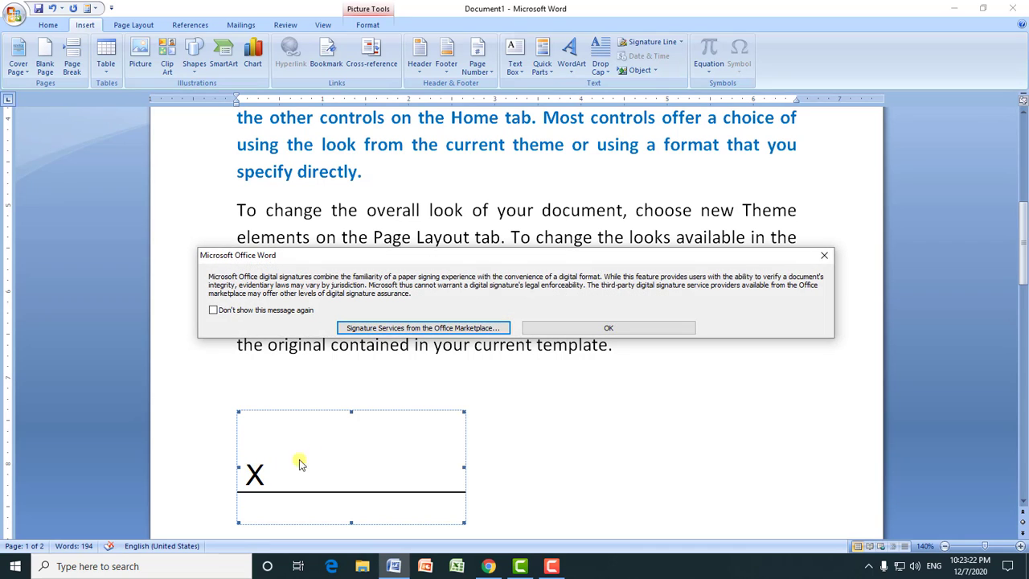
left_click(825, 255)
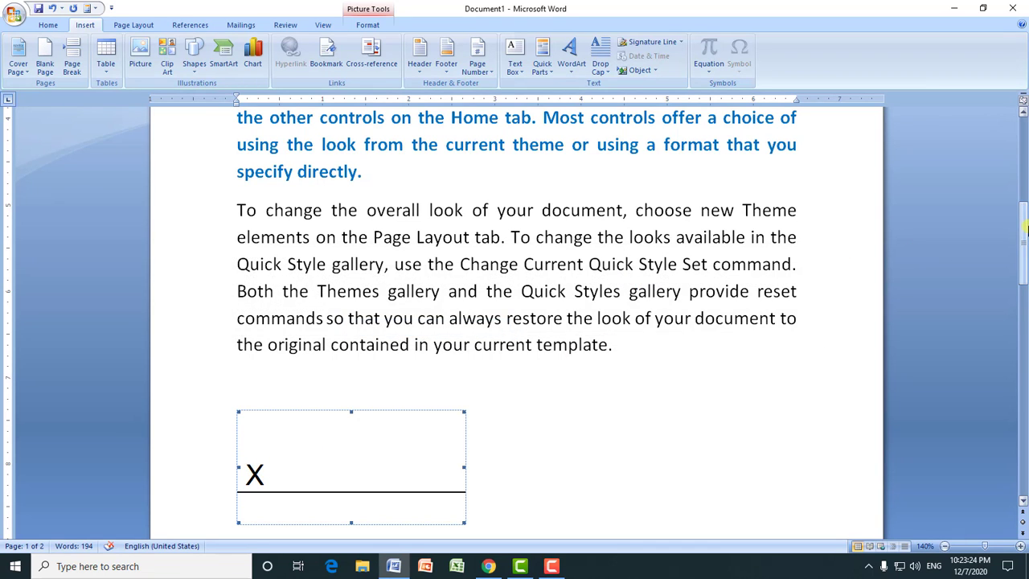
mouse_move(1024, 243)
left_mouse_down()
mouse_move(1025, 267)
mouse_move(1026, 256)
left_mouse_up()
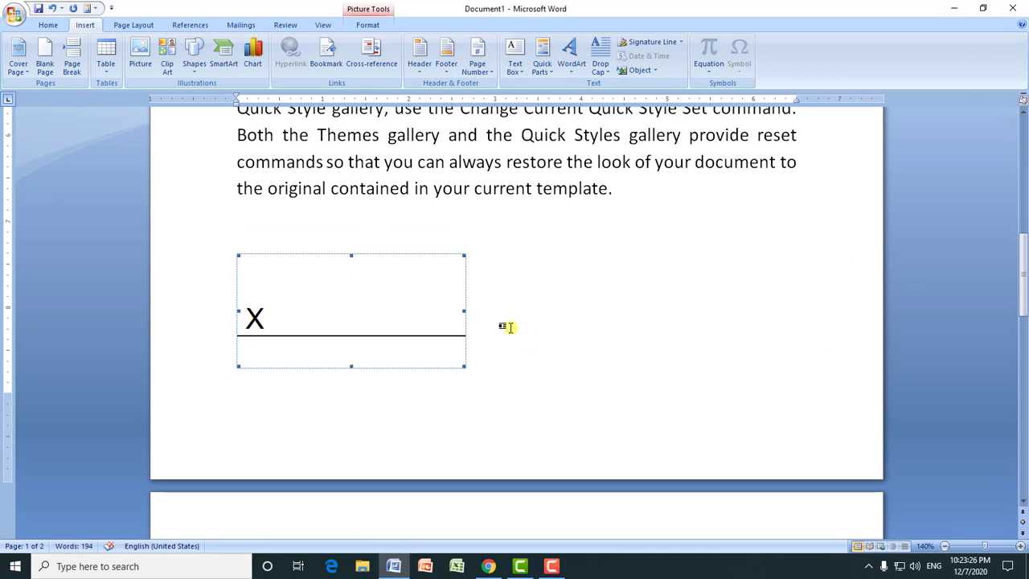
key("Delete")
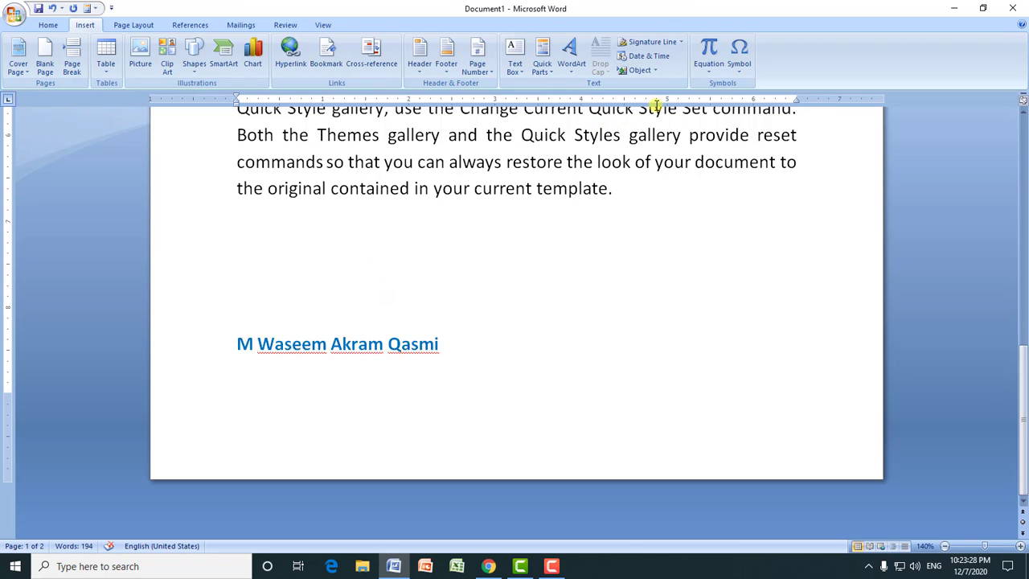
Insert the date in the 'Monday, December 7, 2020' format.
left_click(658, 61)
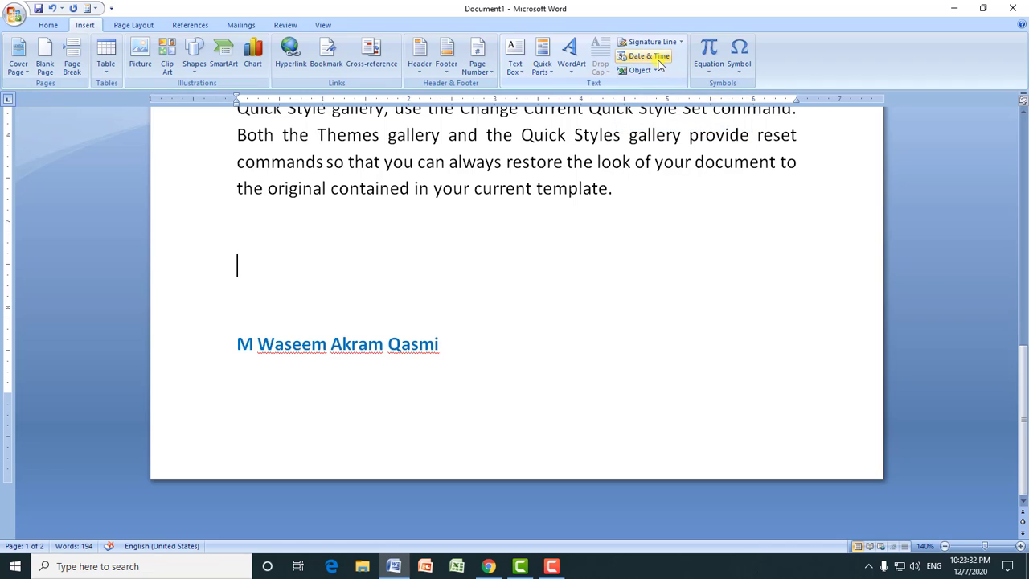
left_click(658, 60)
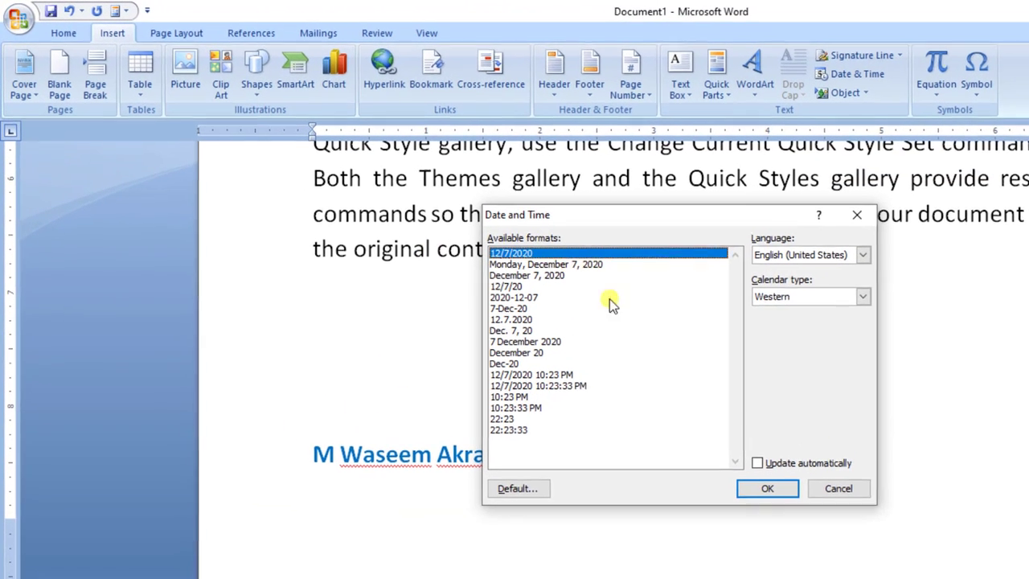
left_click(509, 269)
left_click(778, 498)
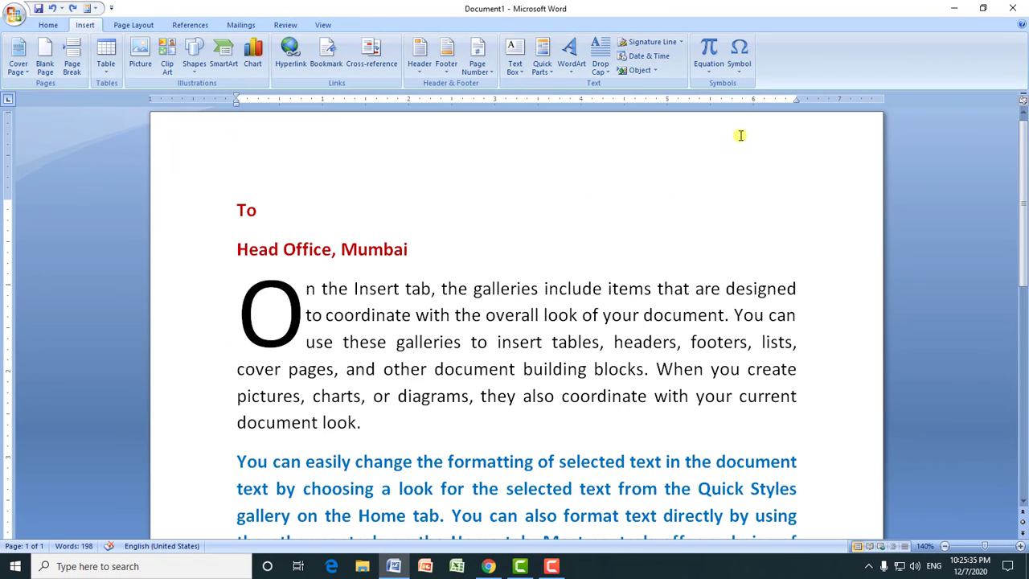
Add trademark ™ and copyright © signs after 'Mumbai' in the red heading.
left_click(739, 61)
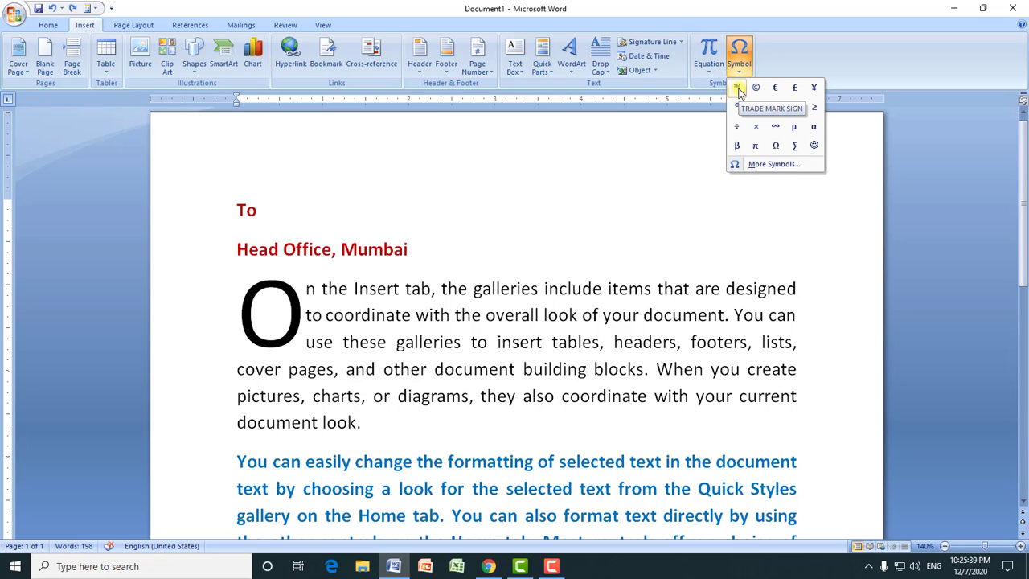
left_click(737, 88)
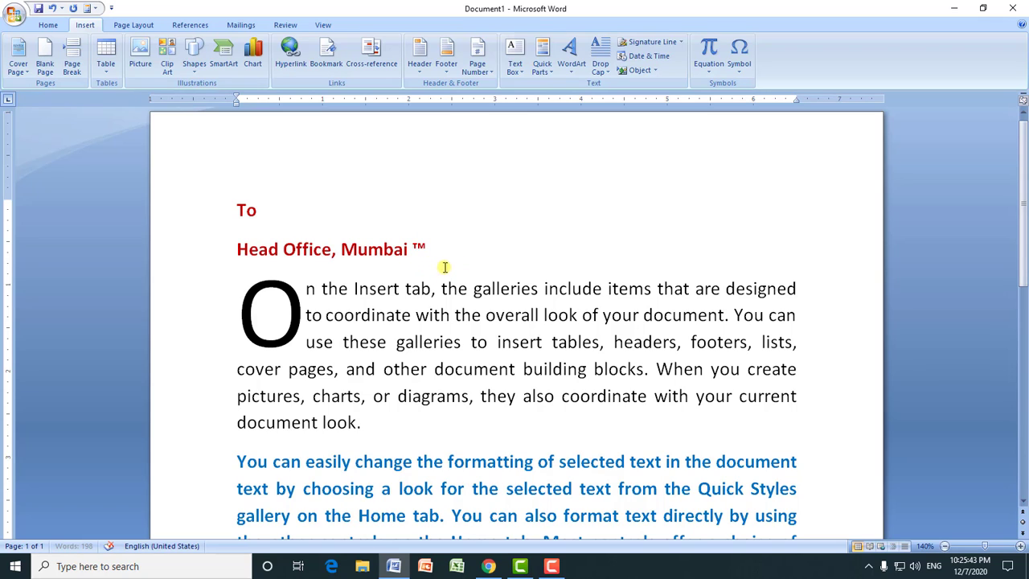
left_click(741, 70)
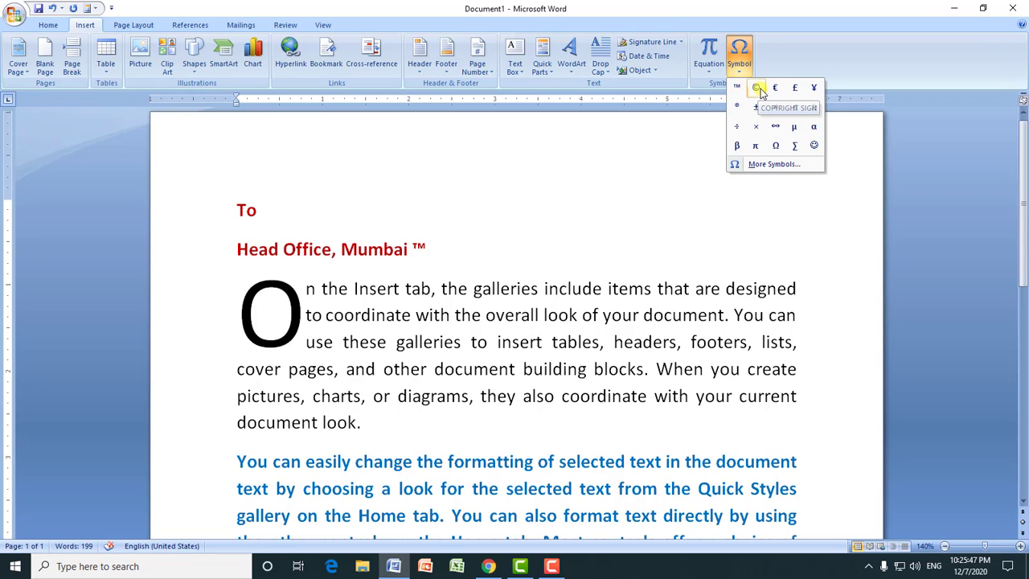
left_click(756, 89)
left_click(422, 254)
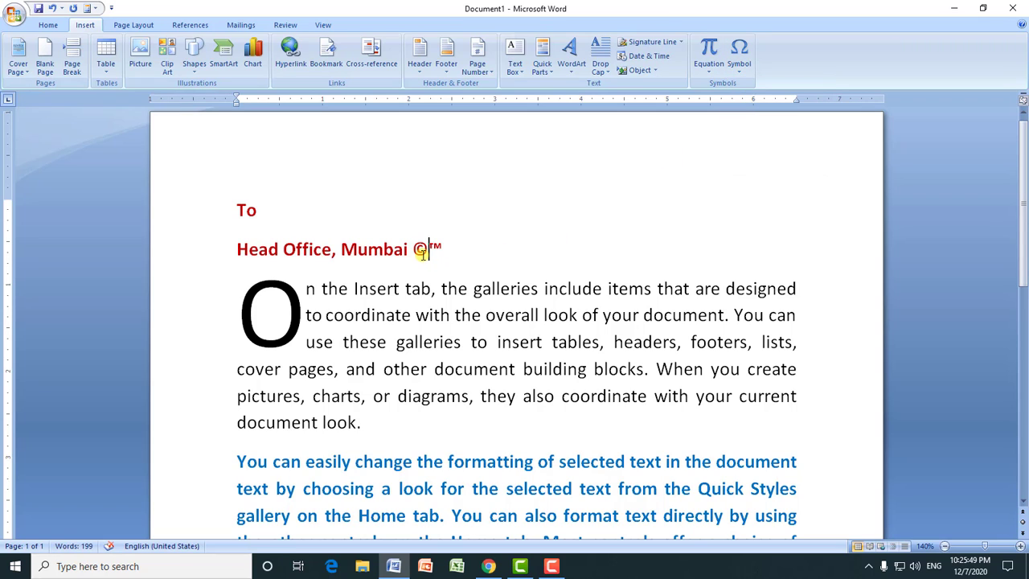
left_click(743, 72)
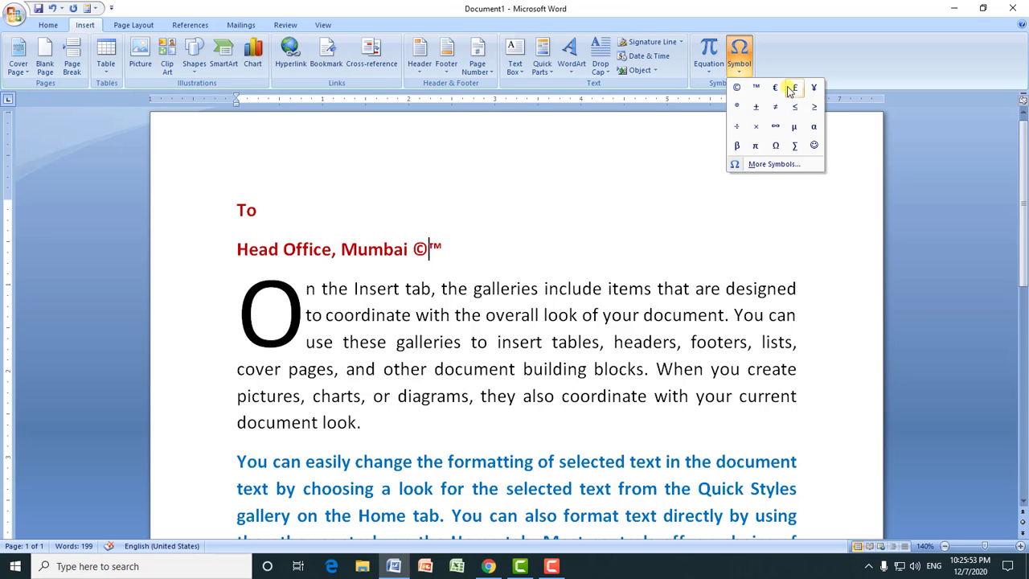
Insert a $ sign from More Symbols' Basic Latin set between © and ™.
left_click(776, 165)
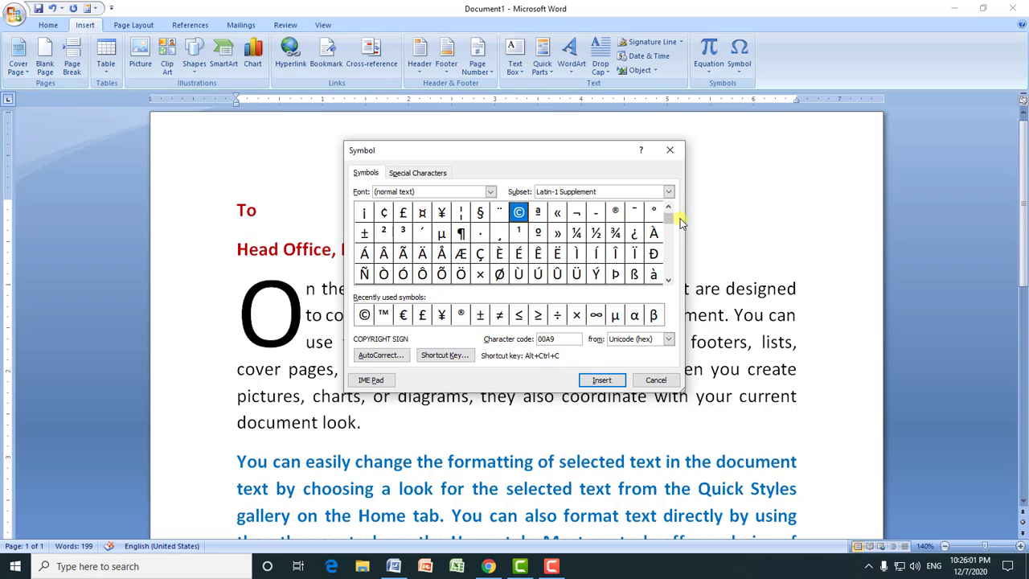
left_click_drag(672, 220, 667, 273)
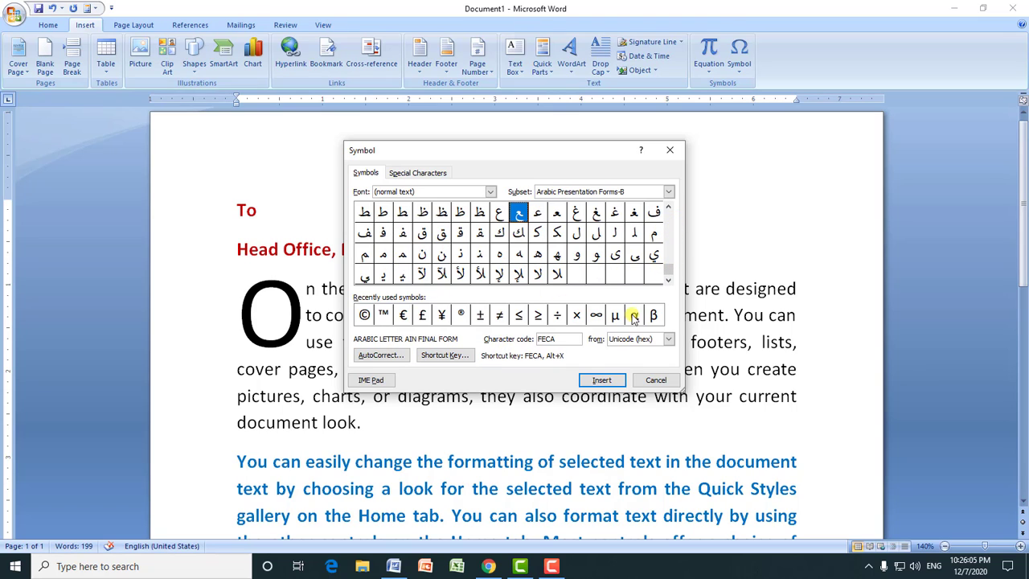
left_click(418, 175)
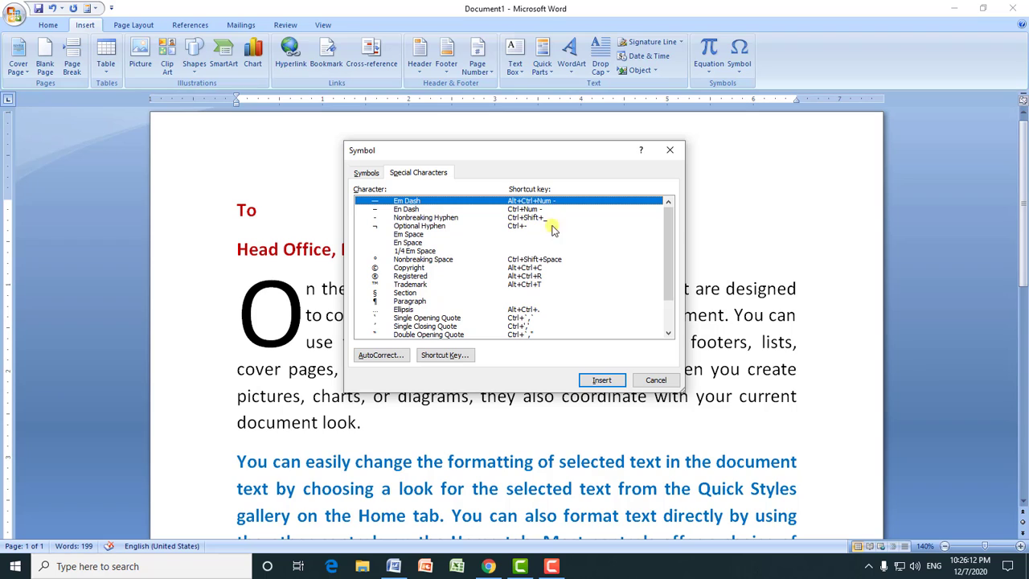
left_click_drag(668, 217, 665, 259)
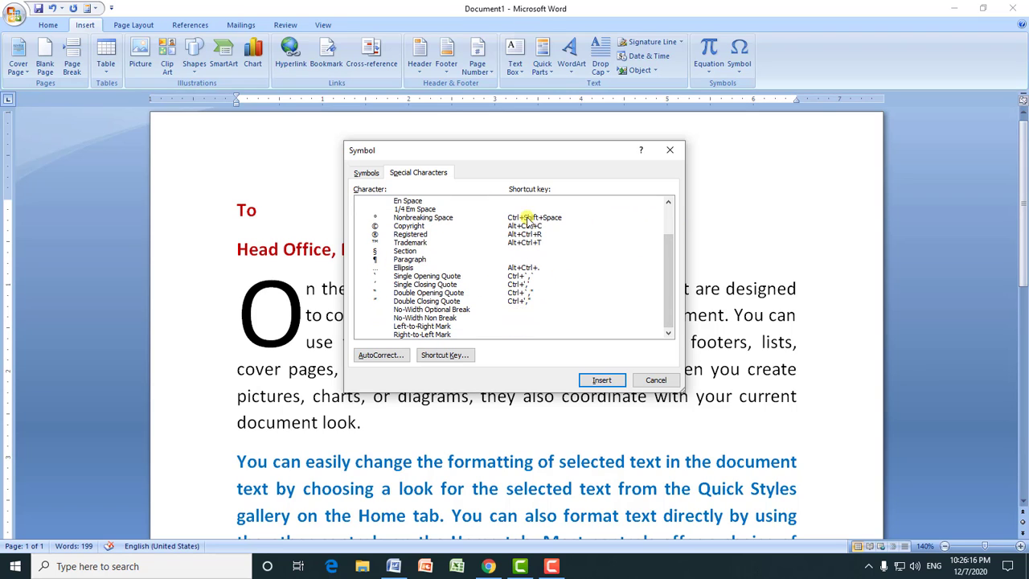
left_click_drag(667, 258, 666, 214)
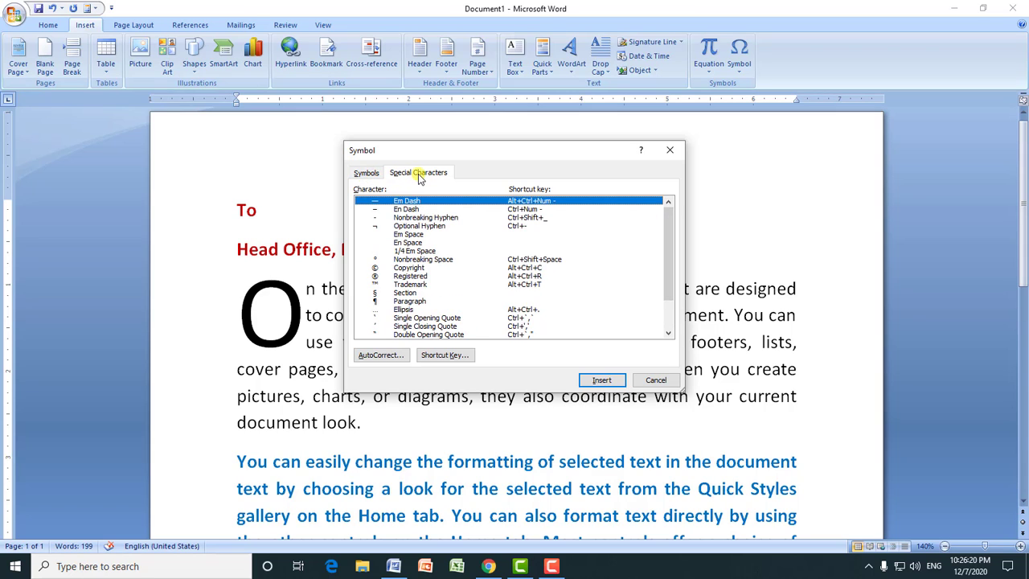
left_click(367, 173)
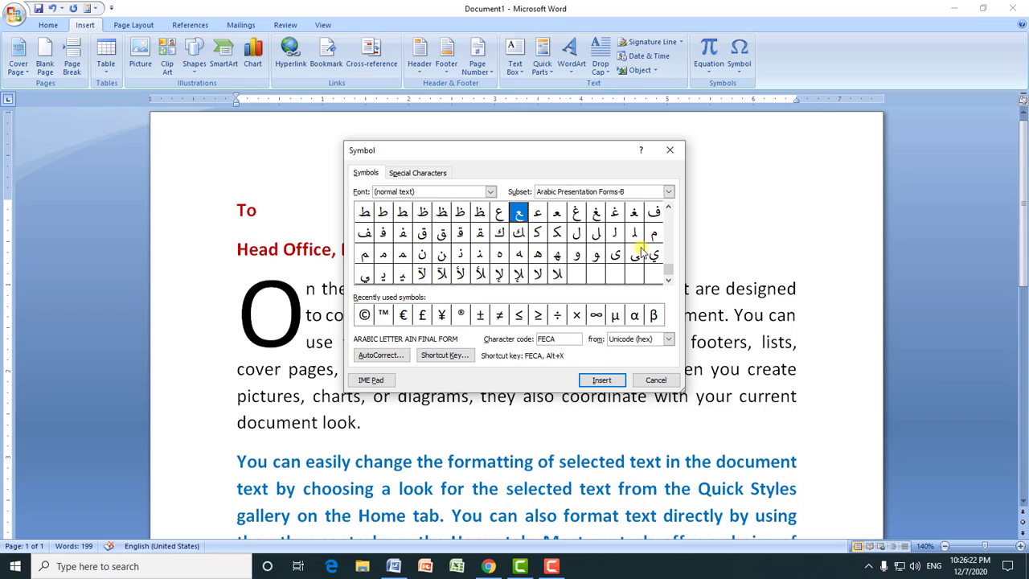
left_click_drag(669, 262, 668, 206)
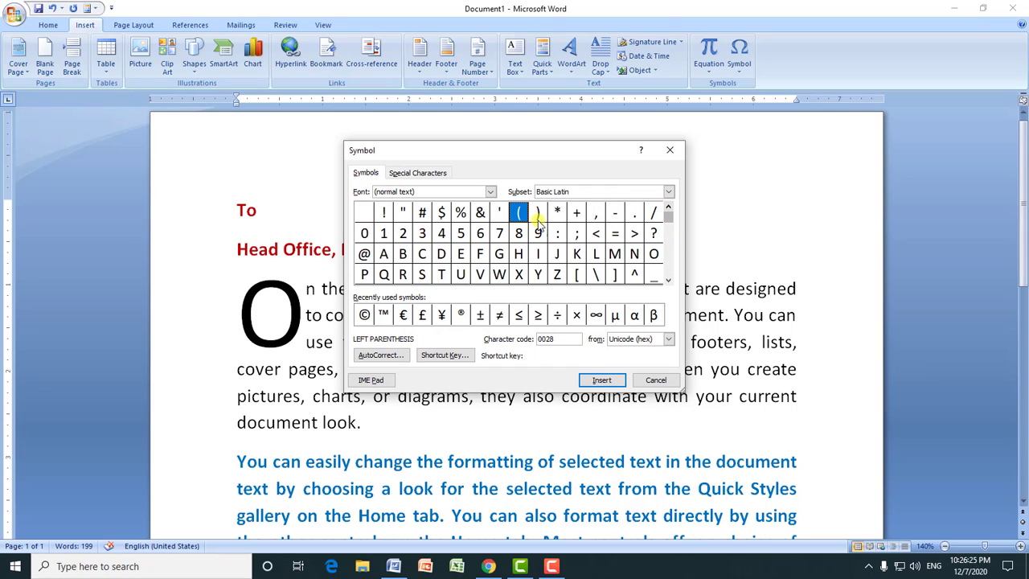
left_click(442, 214)
left_click(604, 379)
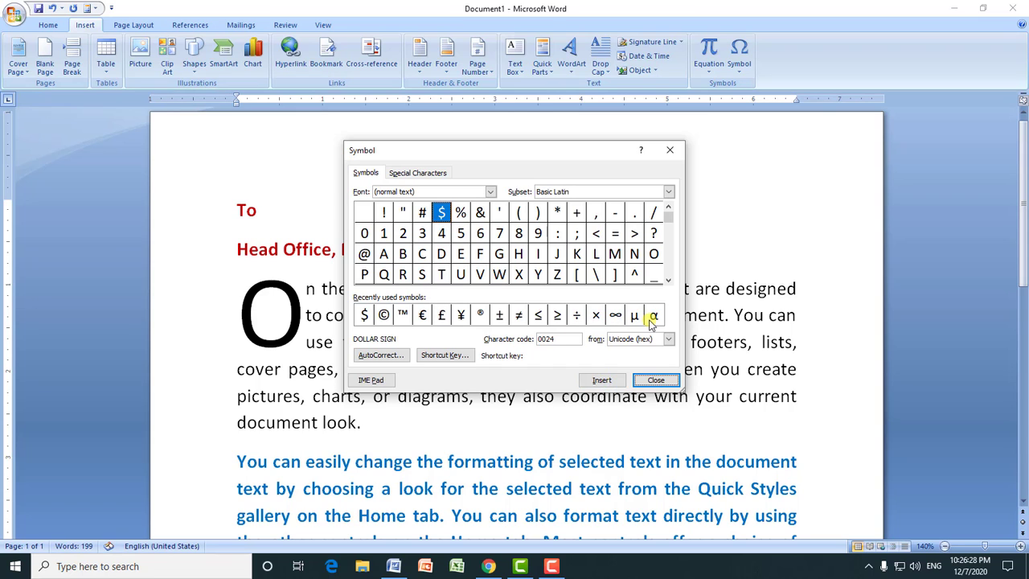
left_click(654, 380)
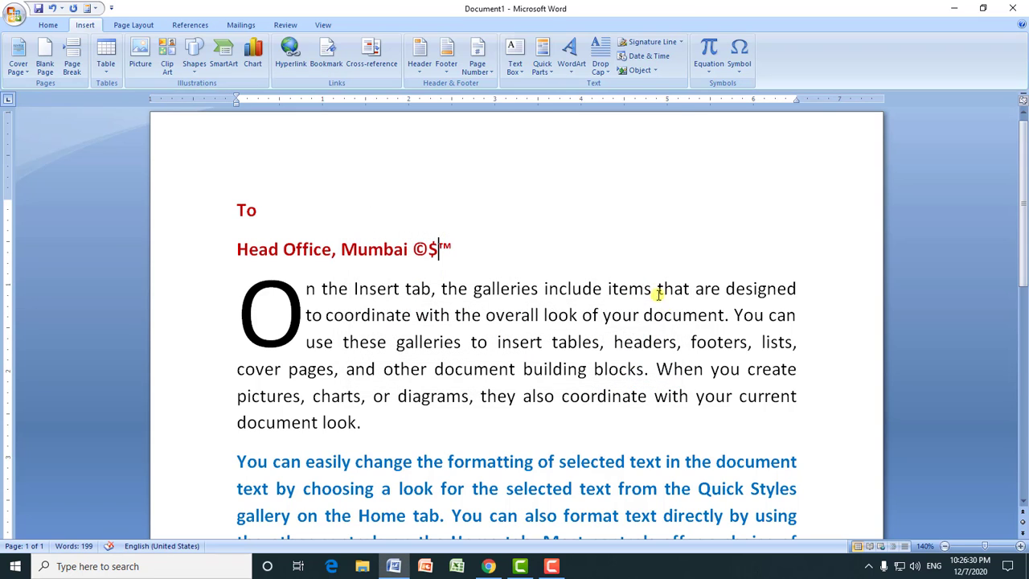
left_click_drag(433, 250, 426, 250)
left_click(738, 56)
left_click(523, 309)
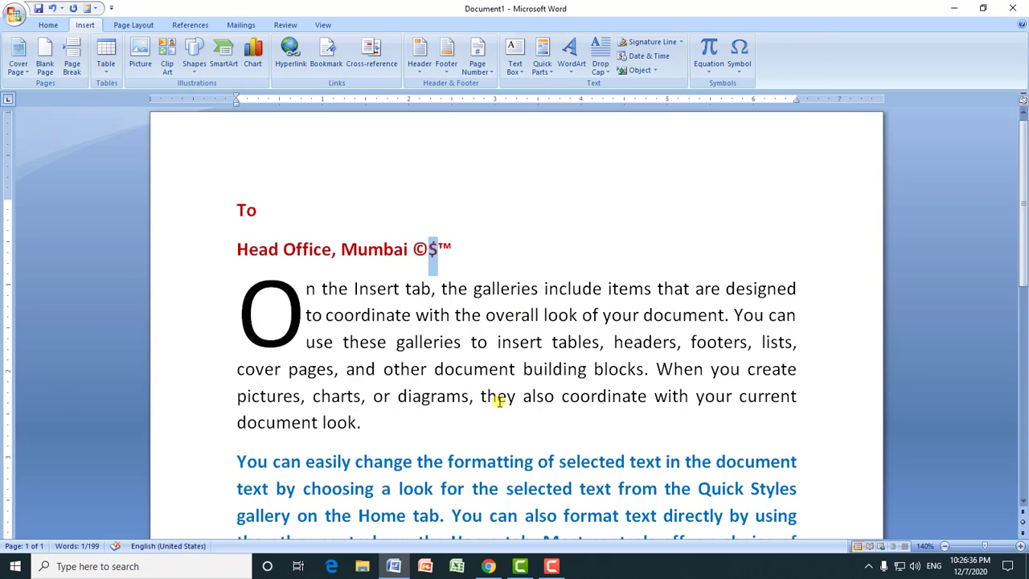
Switch to the YouTube channel's Videos page in Chrome and select the channel title.
left_click(490, 568)
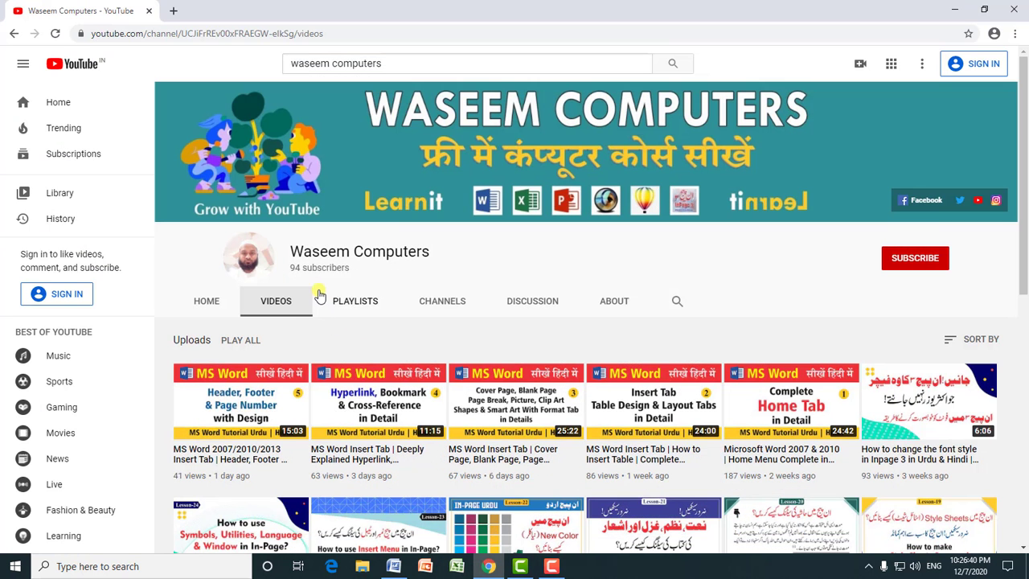
left_click_drag(290, 251, 434, 251)
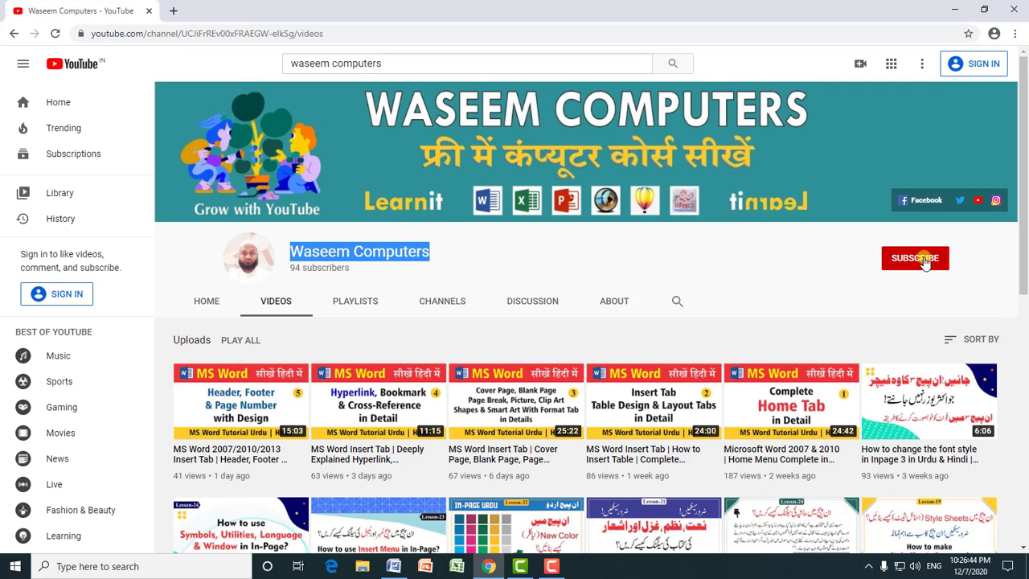